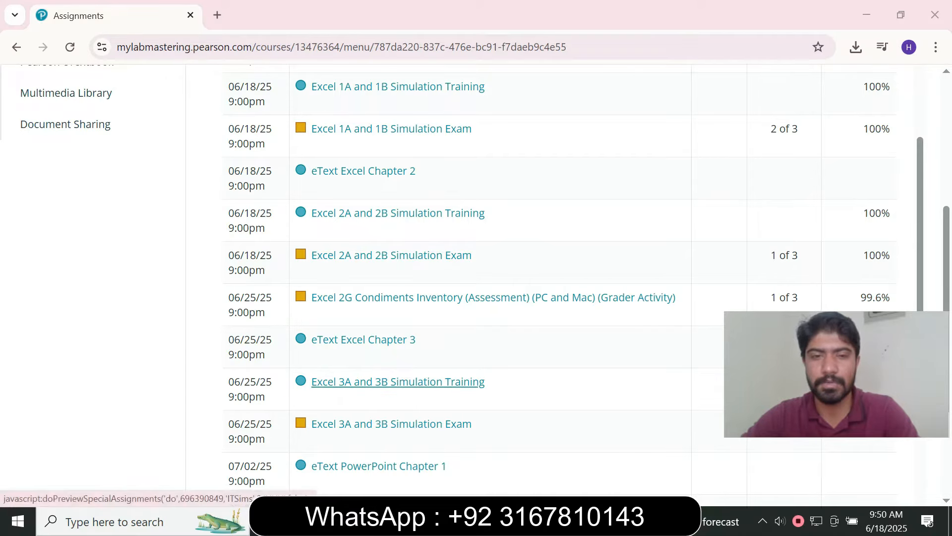
Open the Excel 3A and 3B Simulation Training assignment and launch its simulation
{"action": "left_click", "coordinate": [398, 381]}
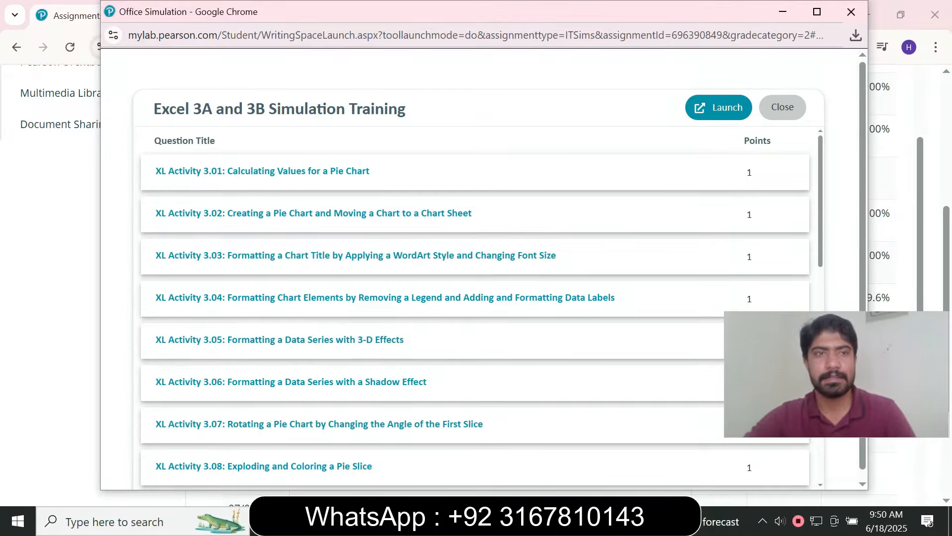
{"action": "left_click", "coordinate": [718, 108]}
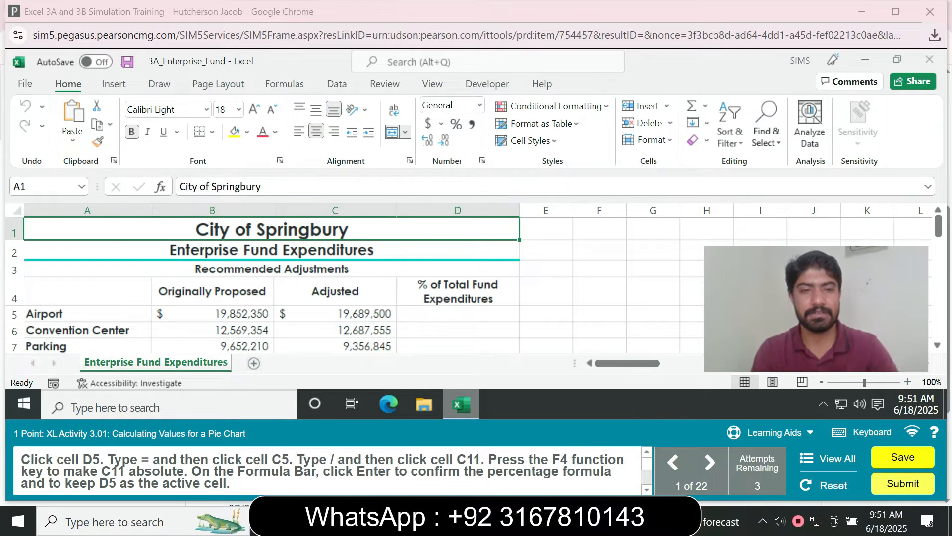
Enter the formula =C5/$C$11 in cell D5 to calculate the Airport's share of total fund expenditures
{"action": "left_click", "coordinate": [458, 314]}
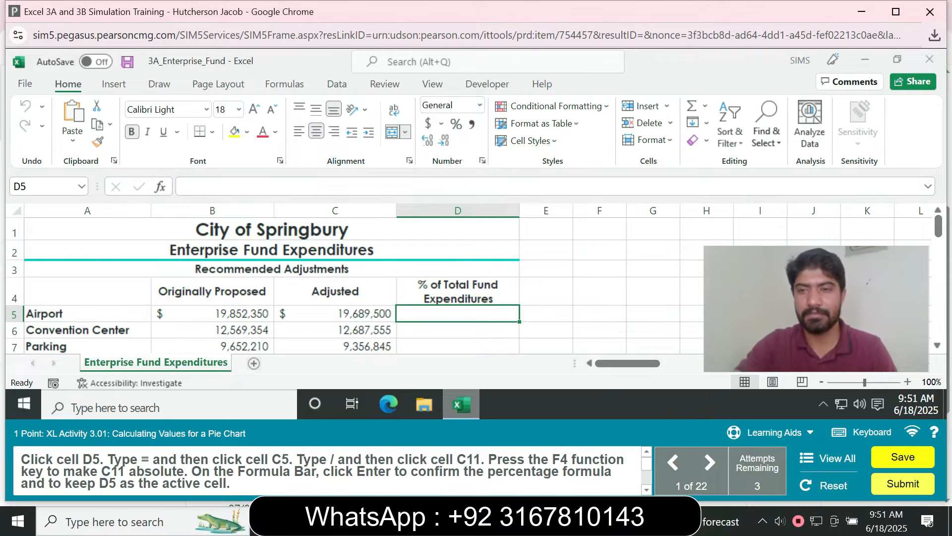
{"action": "type", "text": "="}
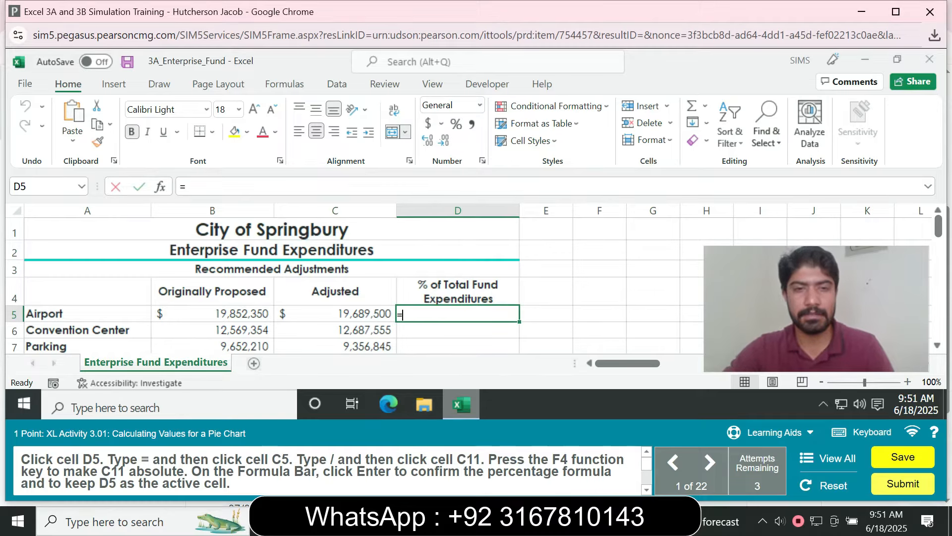
{"action": "left_click", "coordinate": [335, 313]}
{"action": "type", "text": "/C11"}
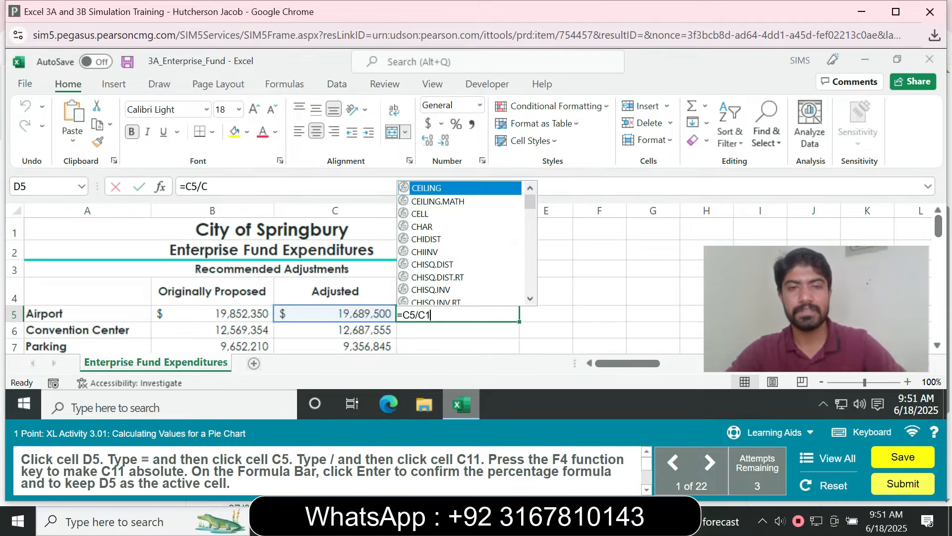
{"action": "key", "text": "F4"}
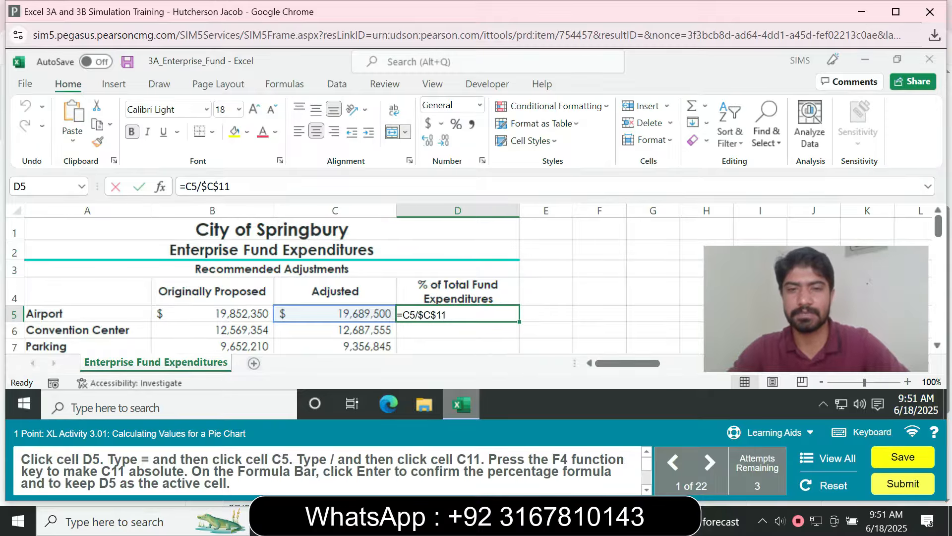
{"action": "key", "text": "Return"}
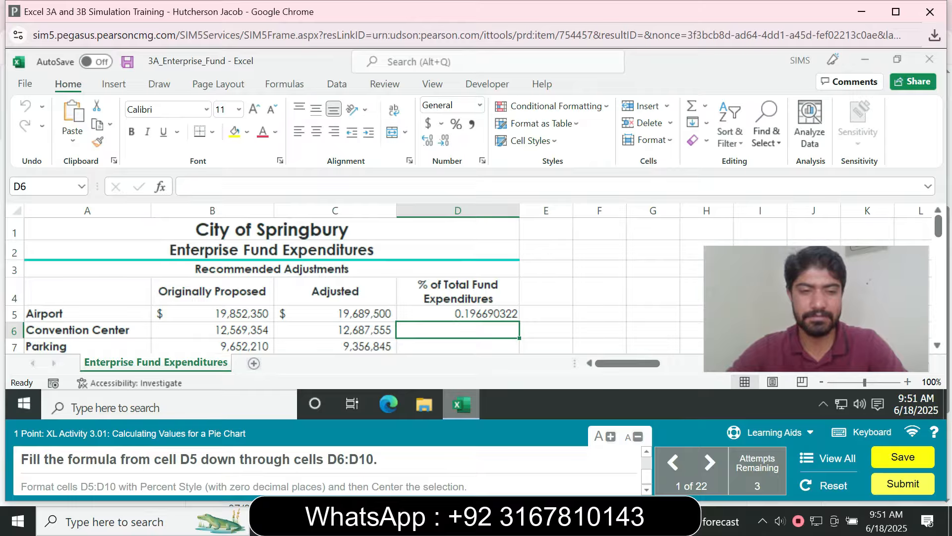
Fill the D5 formula down through D10, and format D5:D10 as centered Percent Style
{"action": "left_click", "coordinate": [457, 314]}
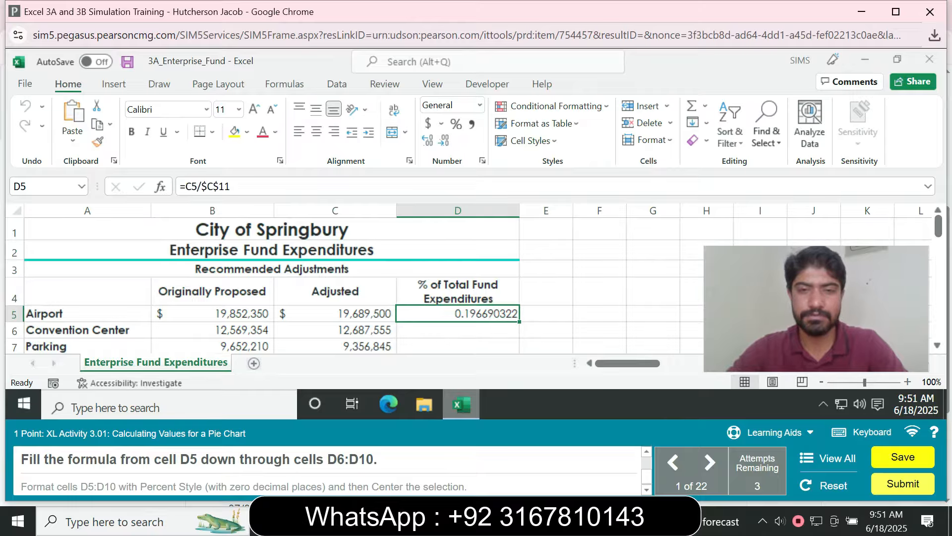
{"action": "left_click_drag", "start_coordinate": [519, 321], "coordinate": [519, 280]}
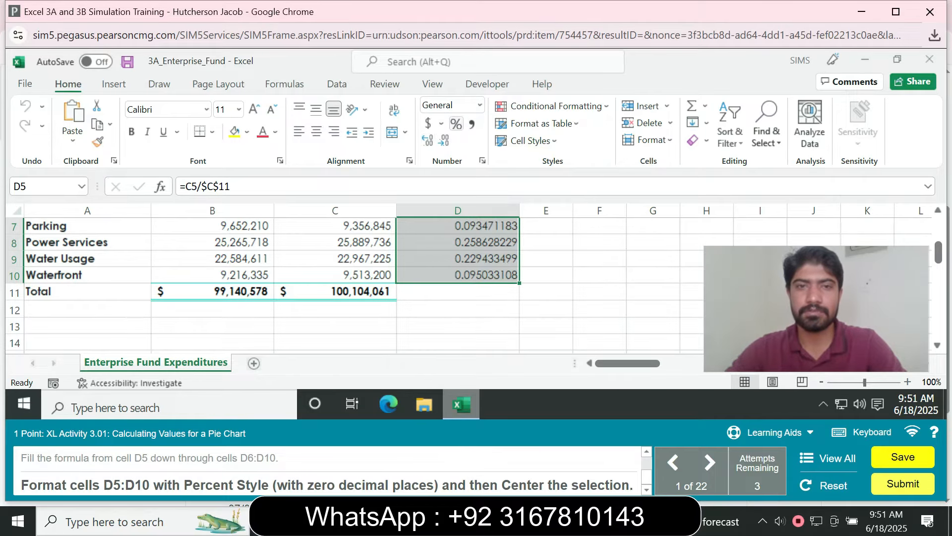
{"action": "left_click", "coordinate": [456, 123]}
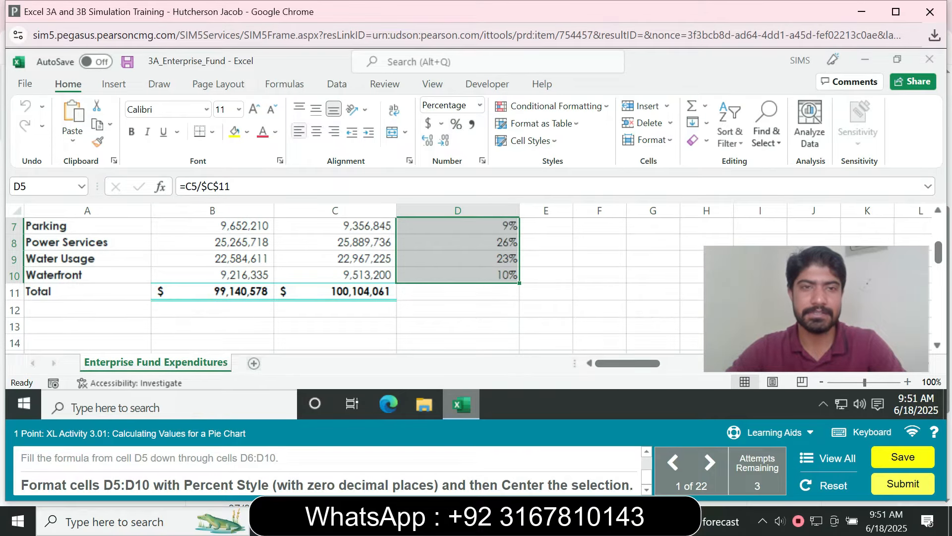
{"action": "left_click", "coordinate": [316, 131]}
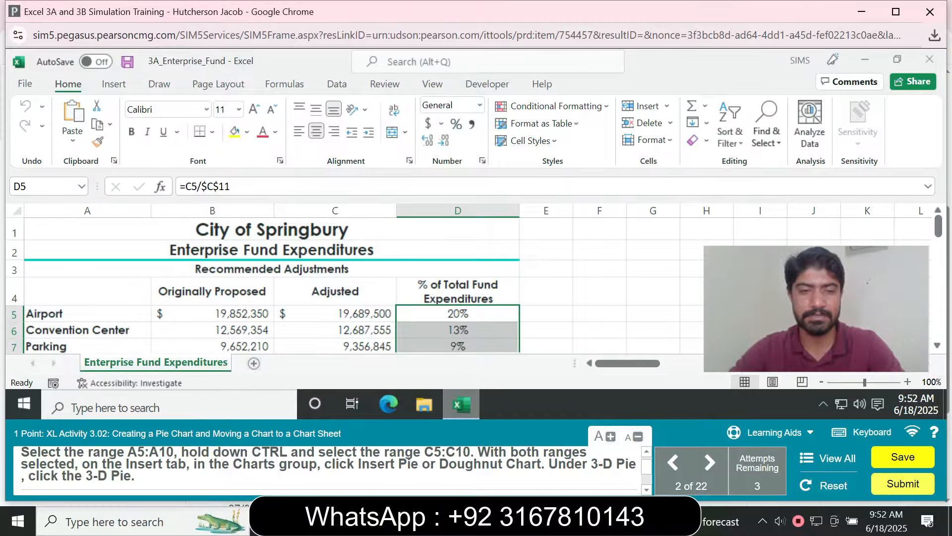
Insert a 3-D pie chart based on the nonadjacent ranges A5:A10 and C5:C10
{"action": "left_click", "coordinate": [44, 187]}
{"action": "type", "text": "A5"}
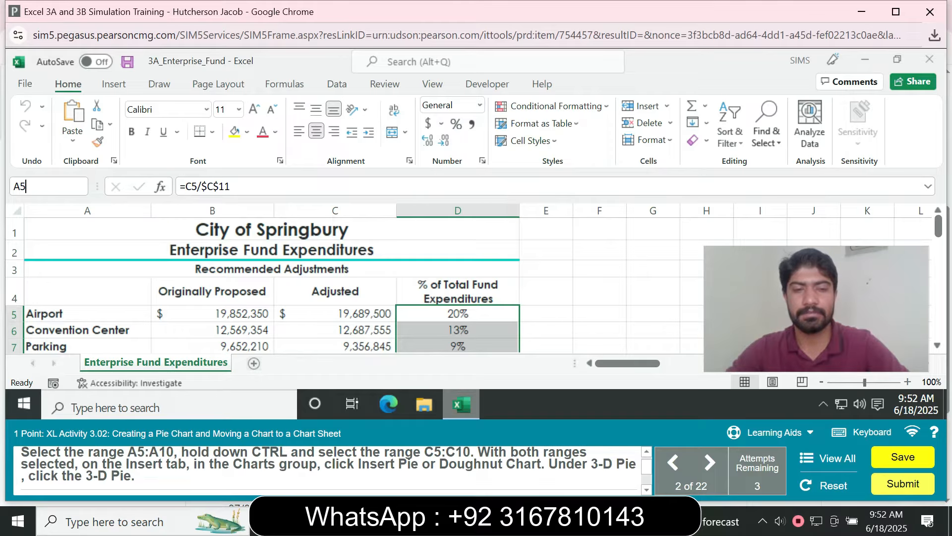
{"action": "type", "text": ":a"}
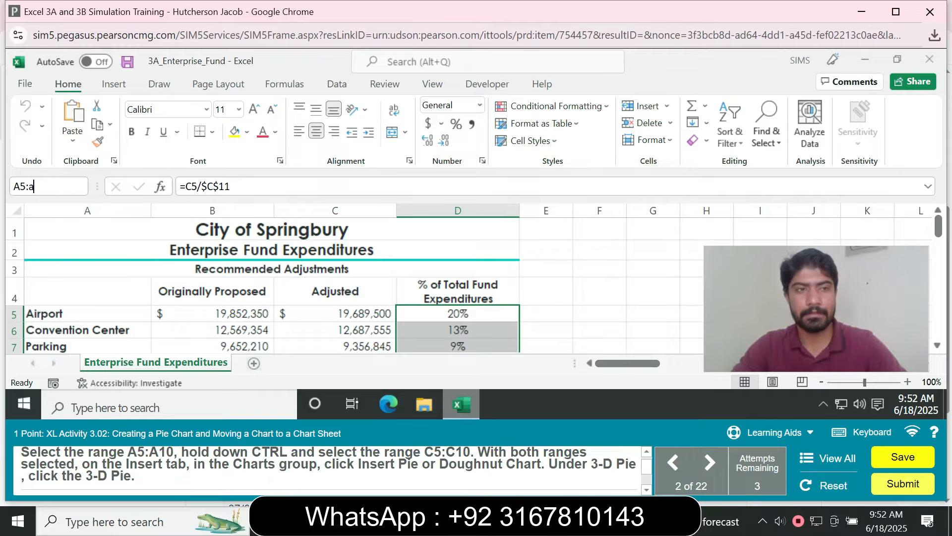
{"action": "key", "text": "BackSpace"}
{"action": "key", "text": "BackSpace"}
{"action": "type", "text": ":A1"}
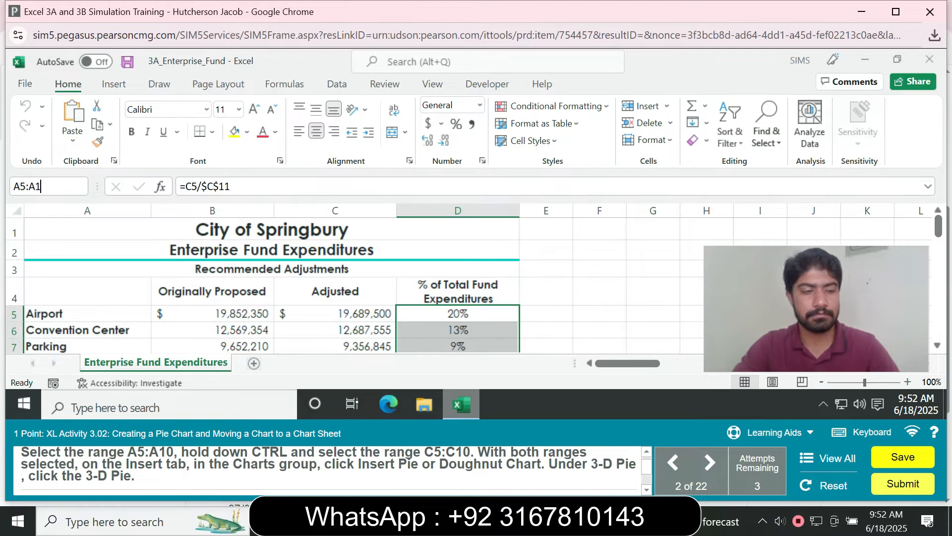
{"action": "type", "text": "0"}
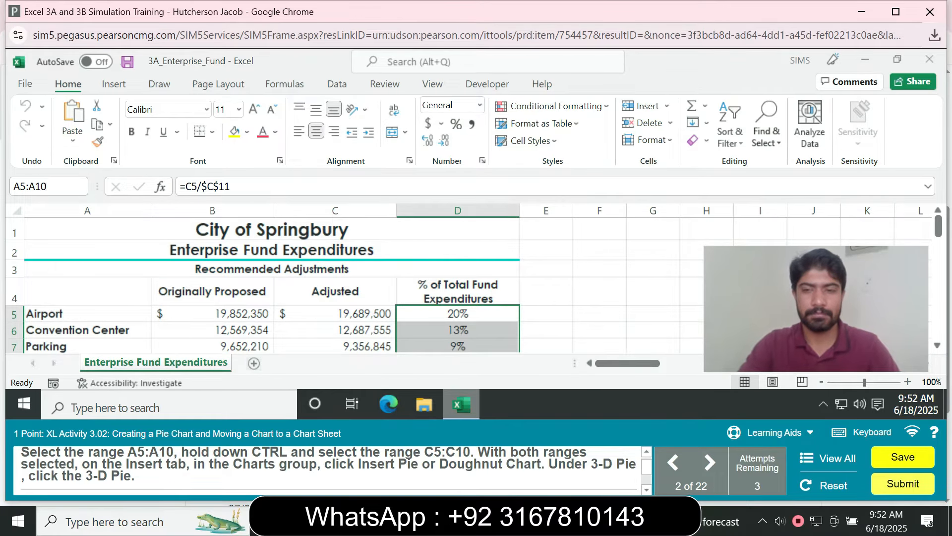
{"action": "key", "text": "Return"}
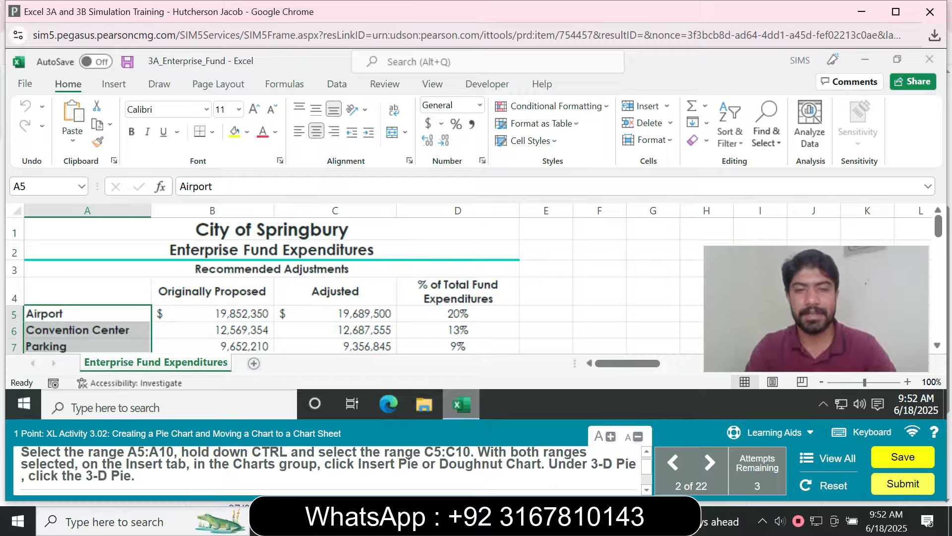
{"action": "left_click_drag", "start_coordinate": [335, 313], "coordinate": [335, 274]}
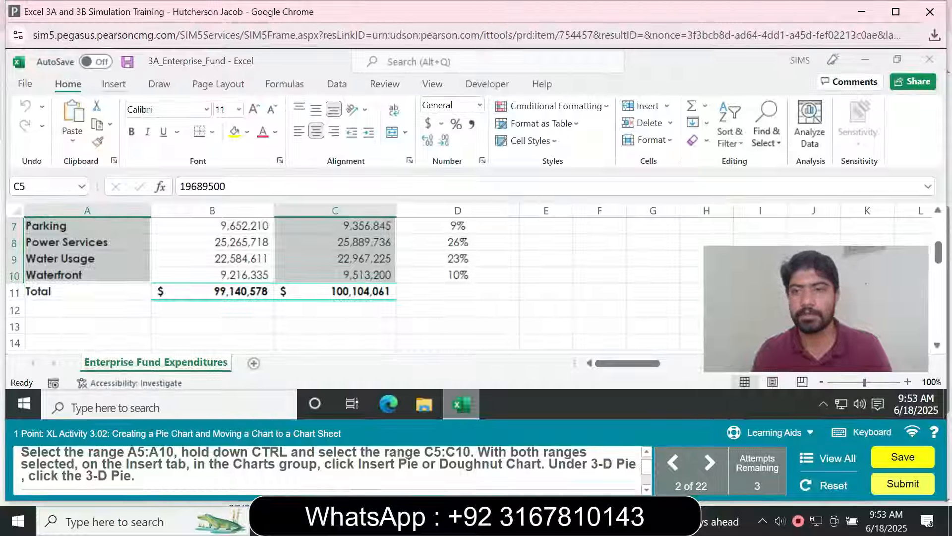
{"action": "left_click", "coordinate": [114, 83]}
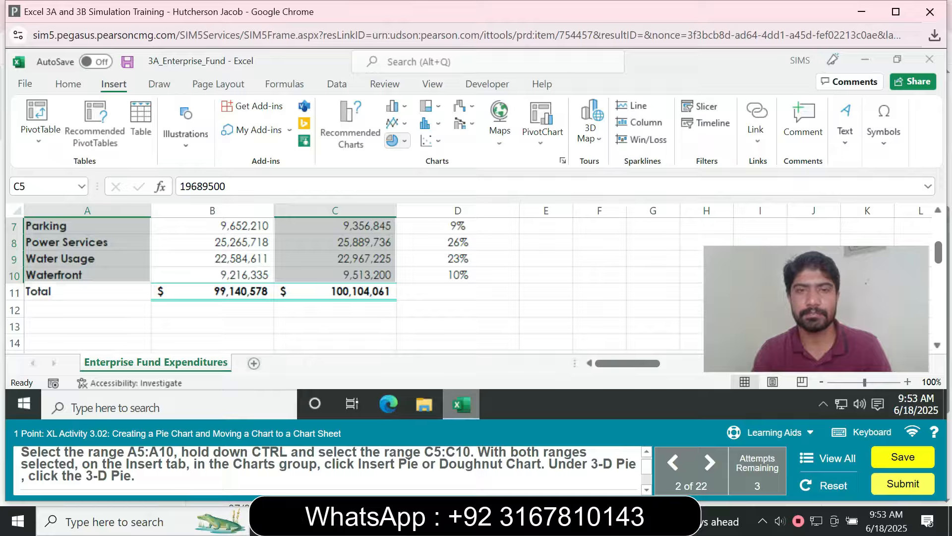
{"action": "left_click", "coordinate": [396, 141]}
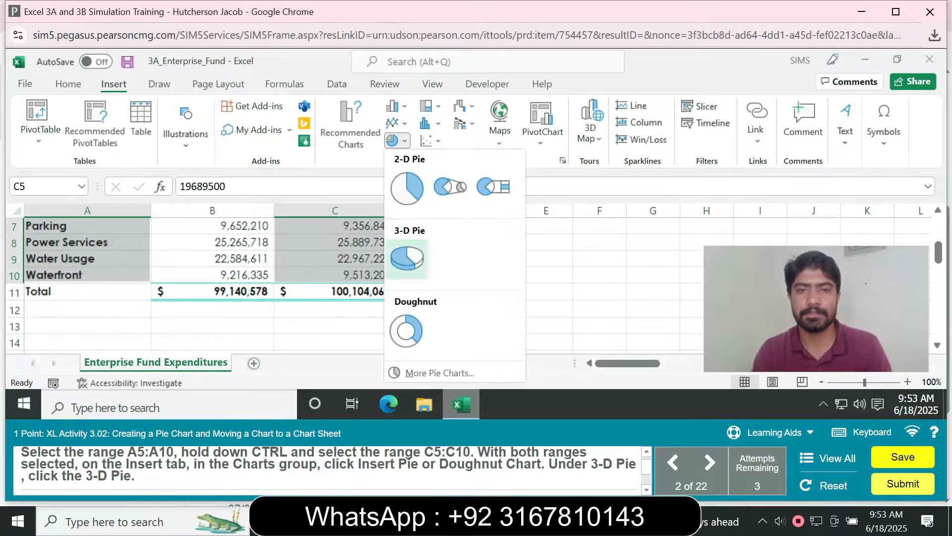
{"action": "left_click", "coordinate": [407, 258]}
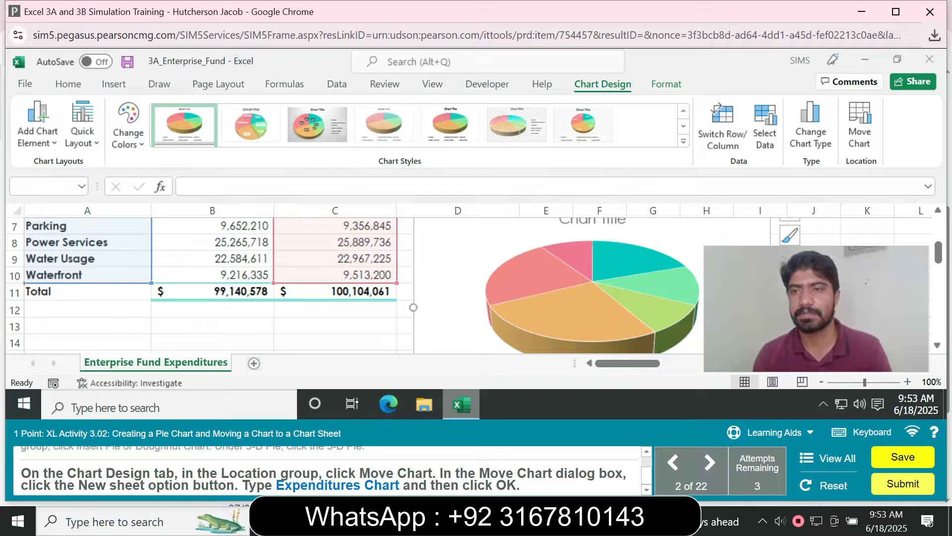
Move the pie chart to a new sheet named Expenditures Chart
{"action": "left_click", "coordinate": [860, 124]}
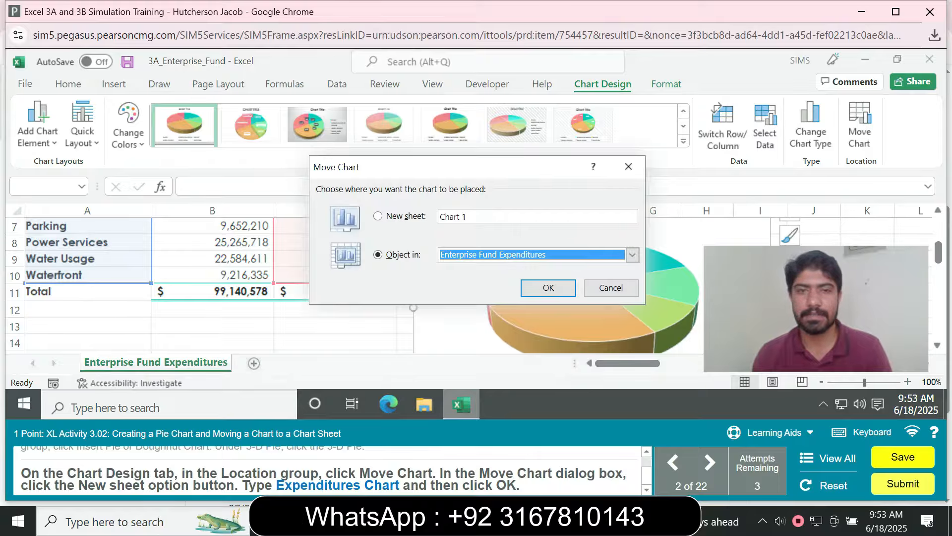
{"action": "left_click", "coordinate": [378, 216]}
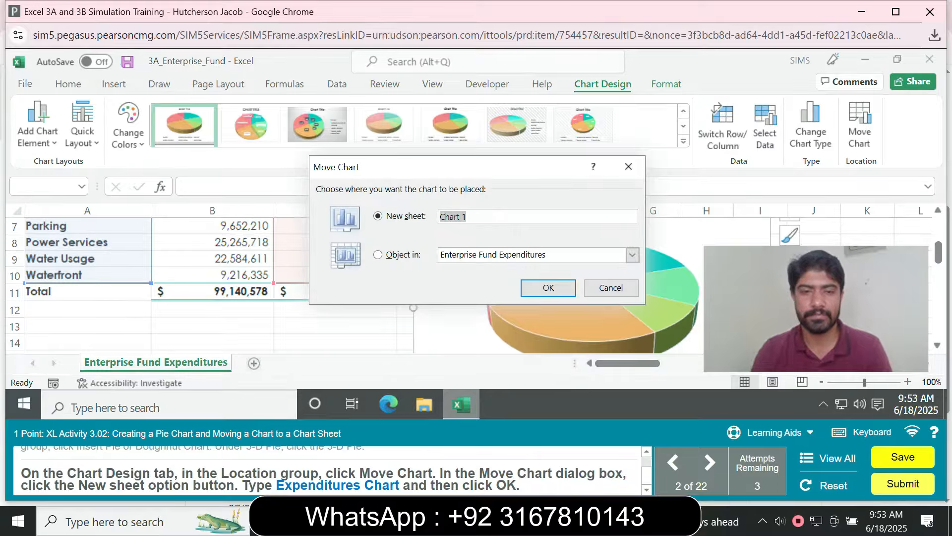
{"action": "type", "text": "Expendi"}
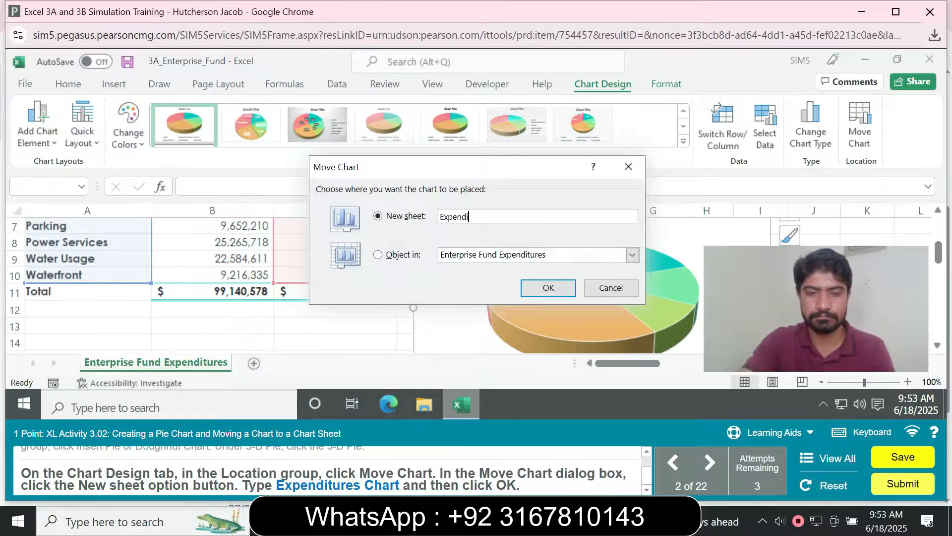
{"action": "type", "text": "ture"}
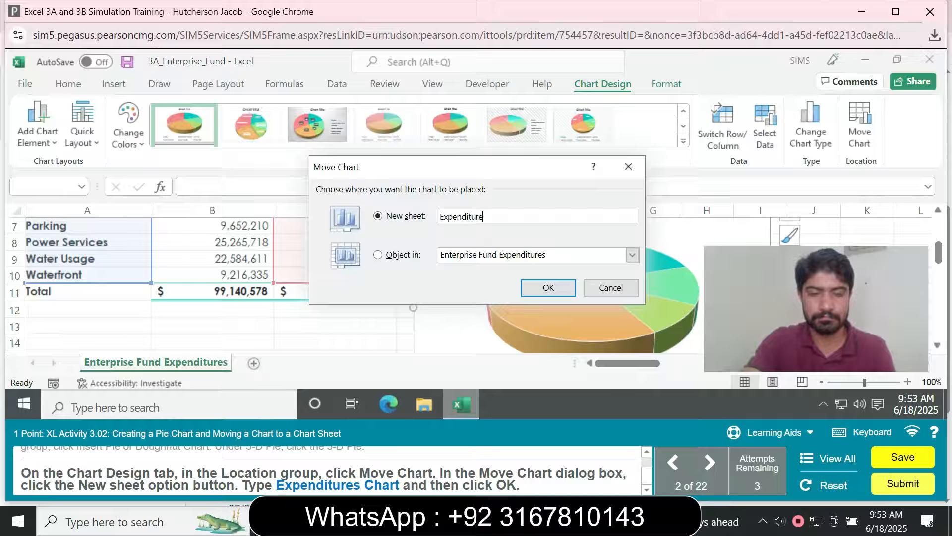
{"action": "type", "text": "s Chart"}
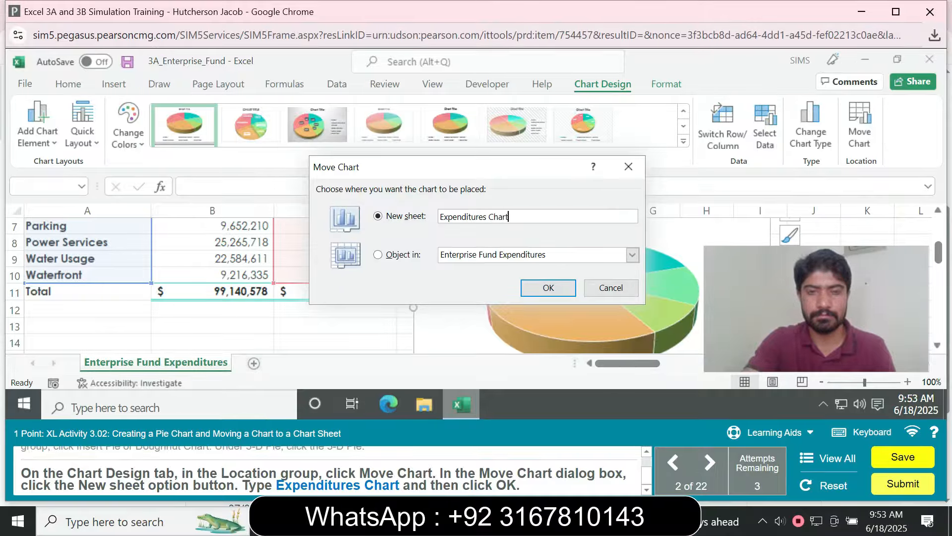
{"action": "key", "text": "Return"}
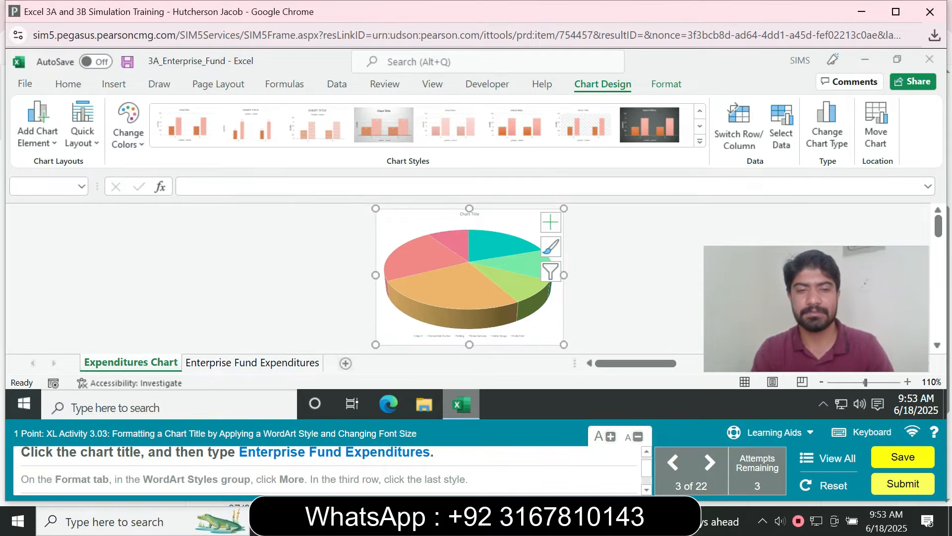
Replace the pie chart's title text with Enterprise Fund Expenditures
{"action": "left_click", "coordinate": [469, 214]}
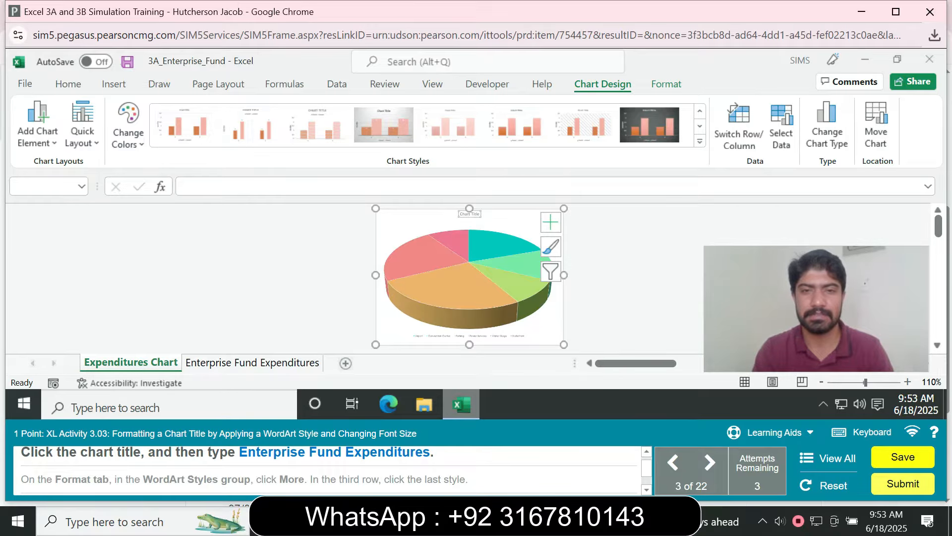
{"action": "key", "text": "ctrl+a"}
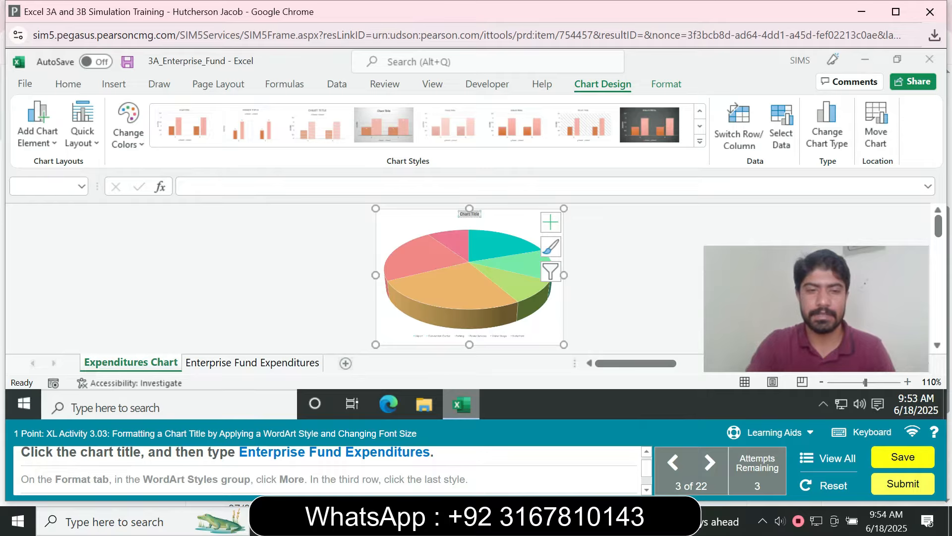
{"action": "type", "text": "Enter"}
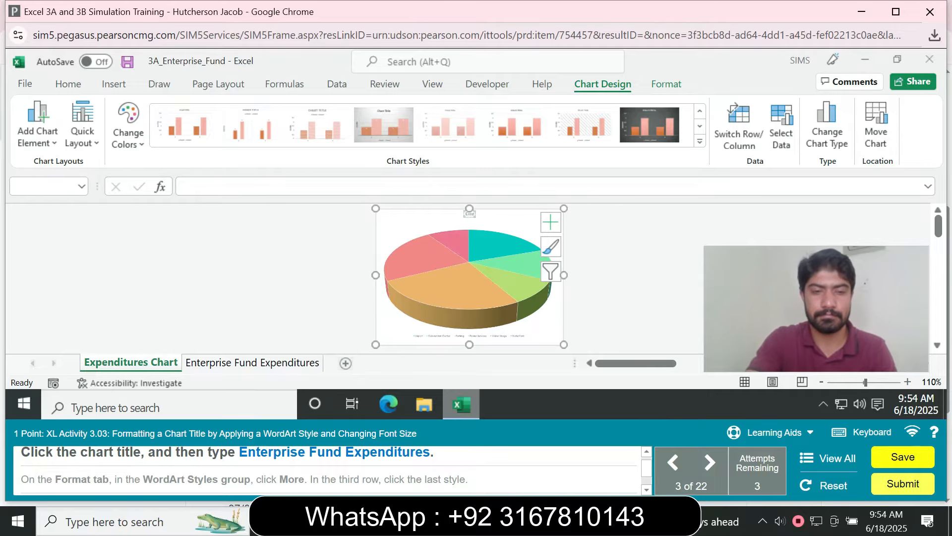
{"action": "type", "text": "pr"}
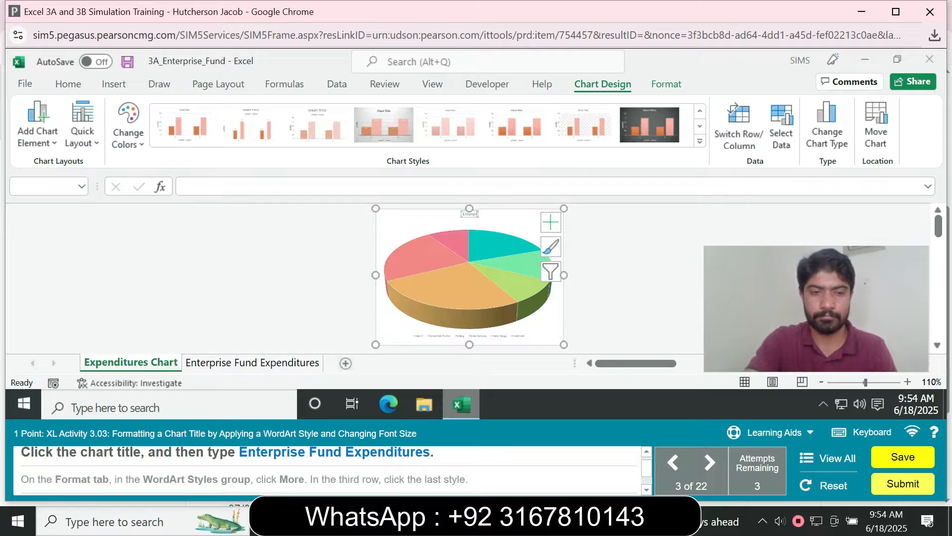
{"action": "type", "text": "ise Fund Expe"}
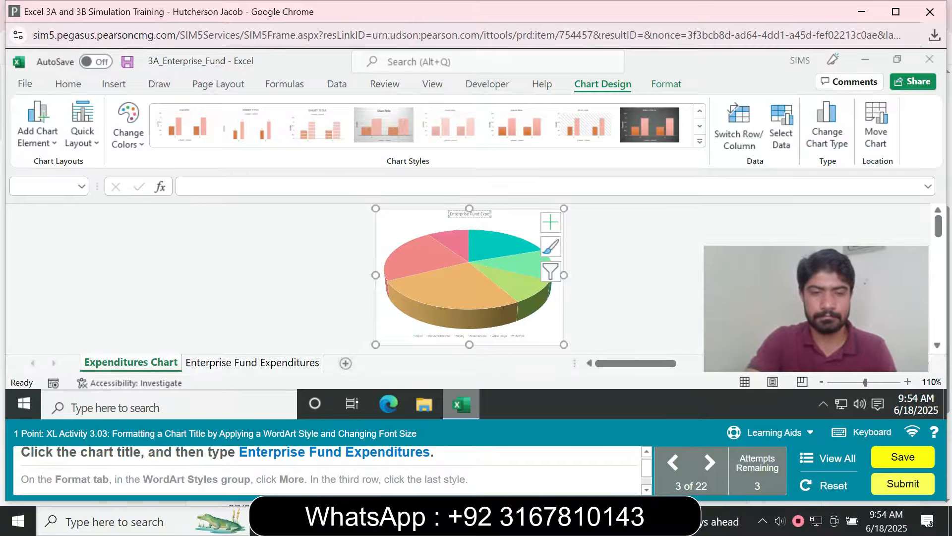
{"action": "type", "text": "nditures"}
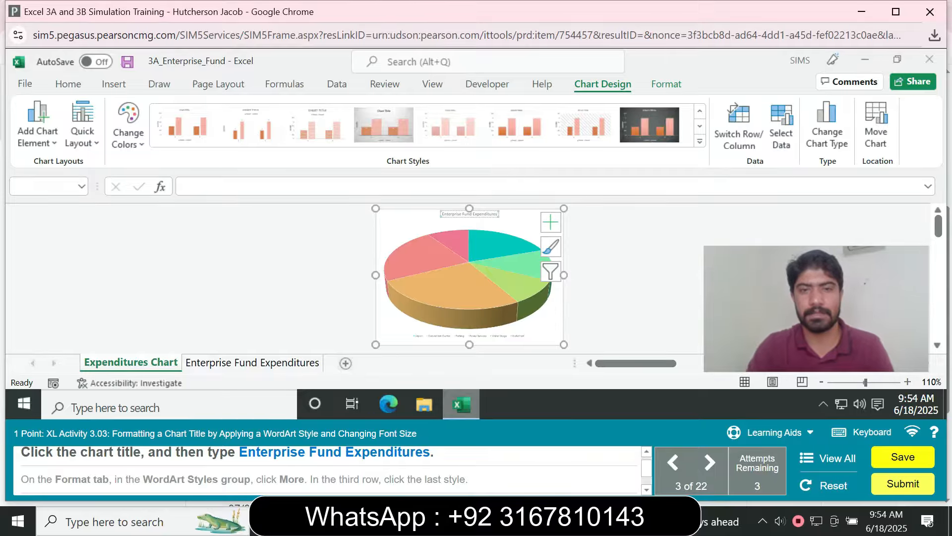
{"action": "key", "text": "Return"}
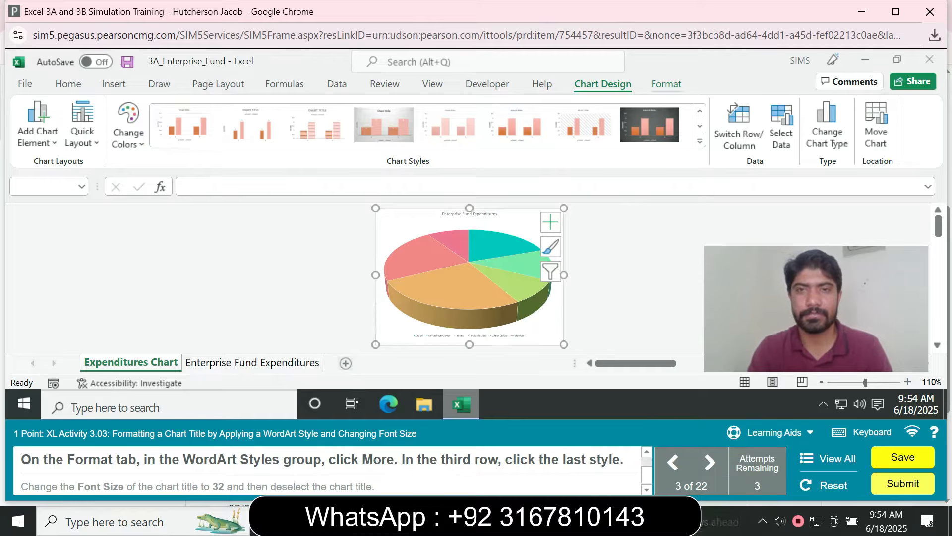
Apply the last WordArt style in the gallery's third row to the pie chart's title
{"action": "left_click", "coordinate": [666, 84]}
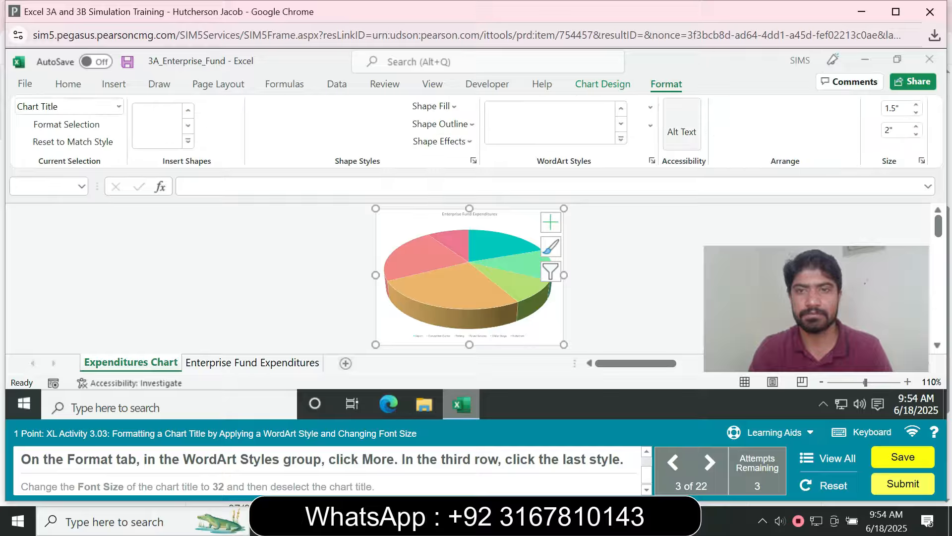
{"action": "left_click", "coordinate": [621, 140]}
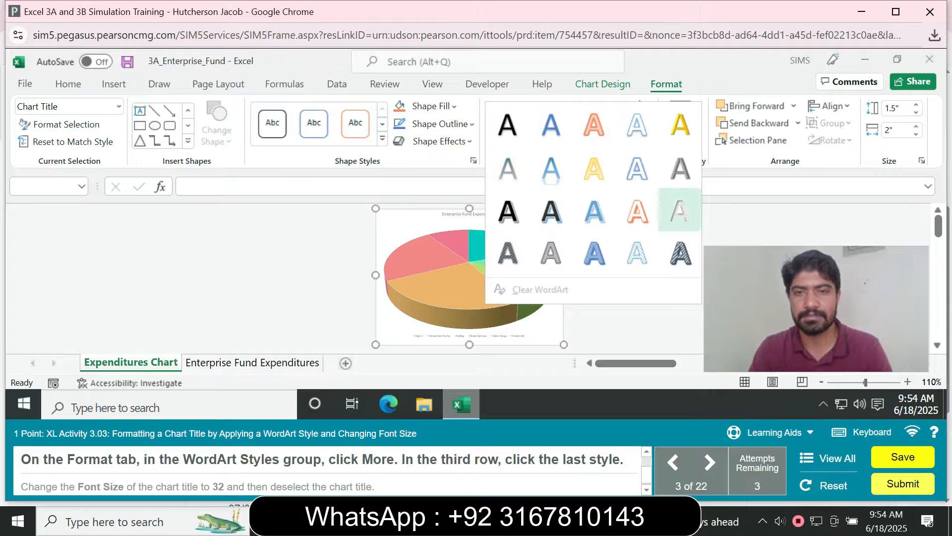
{"action": "left_click", "coordinate": [680, 211]}
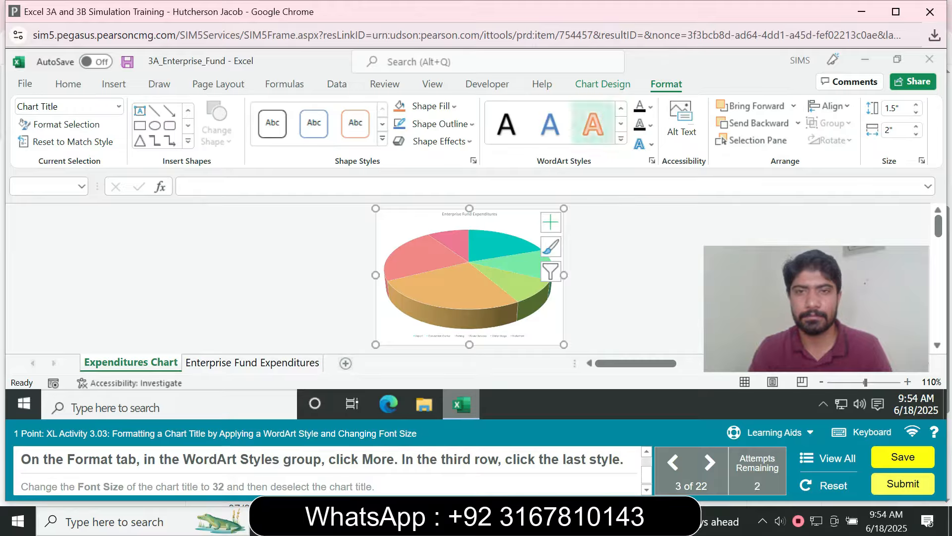
{"action": "left_click", "coordinate": [622, 140]}
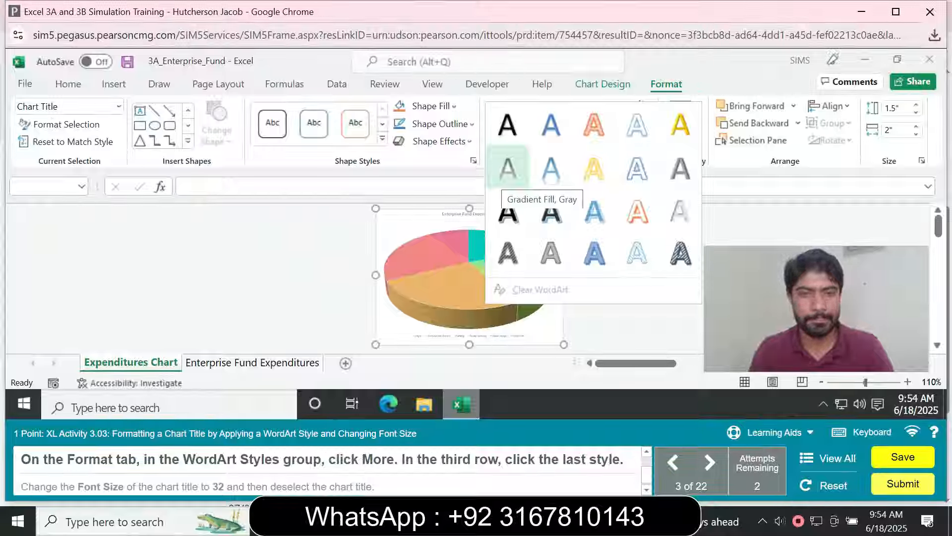
{"action": "left_click", "coordinate": [680, 212]}
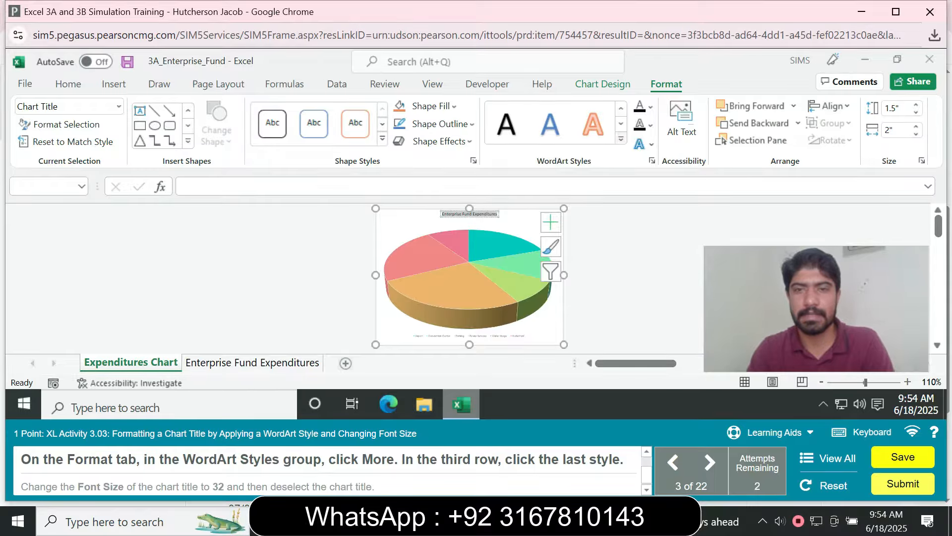
{"action": "left_click", "coordinate": [621, 139]}
{"action": "left_click", "coordinate": [680, 212]}
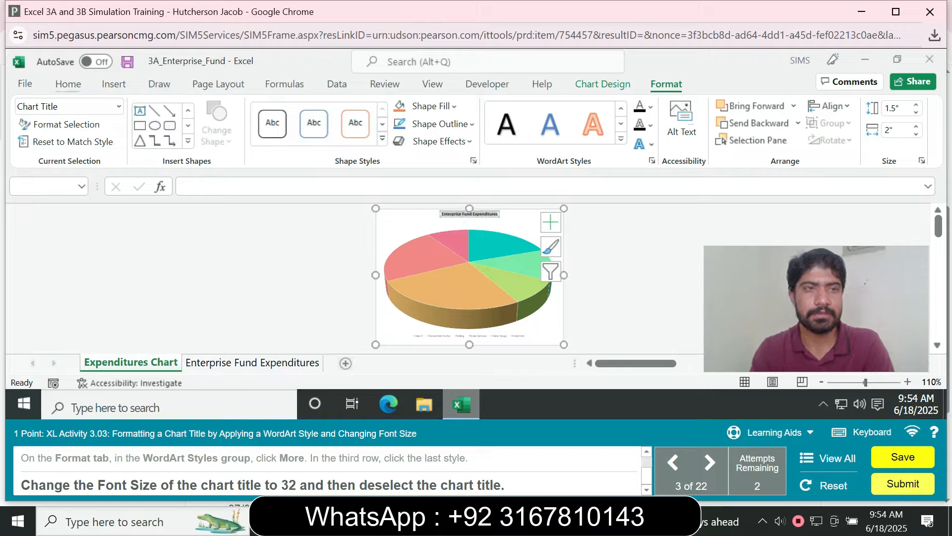
Set the font size of the chart title to 32
{"action": "left_click", "coordinate": [68, 83]}
{"action": "left_click", "coordinate": [239, 109]}
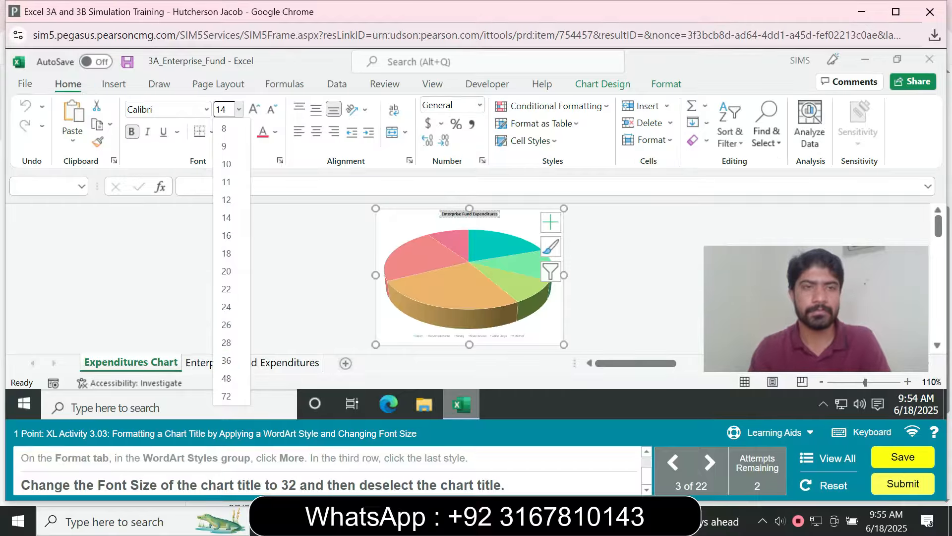
{"action": "left_click", "coordinate": [223, 109]}
{"action": "left_click", "coordinate": [223, 109]}
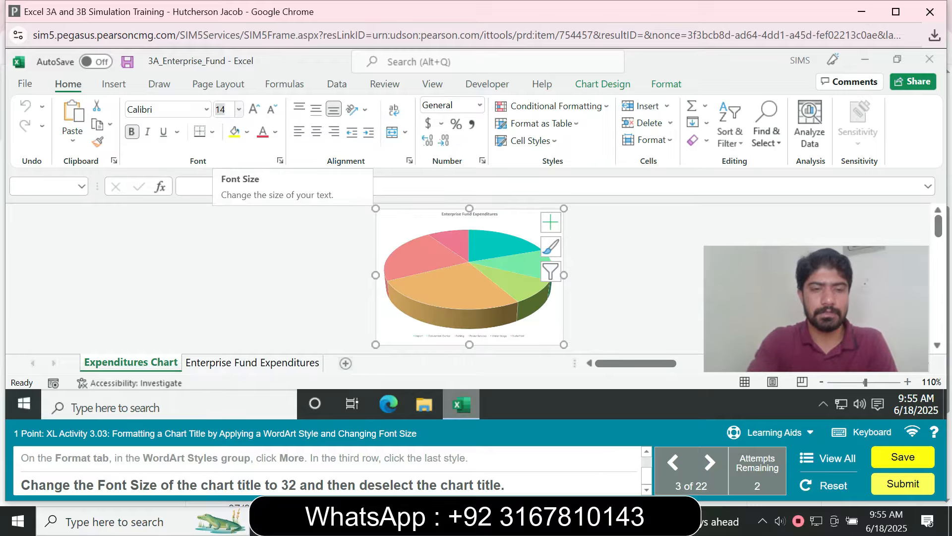
{"action": "type", "text": "32"}
{"action": "key", "text": "Return"}
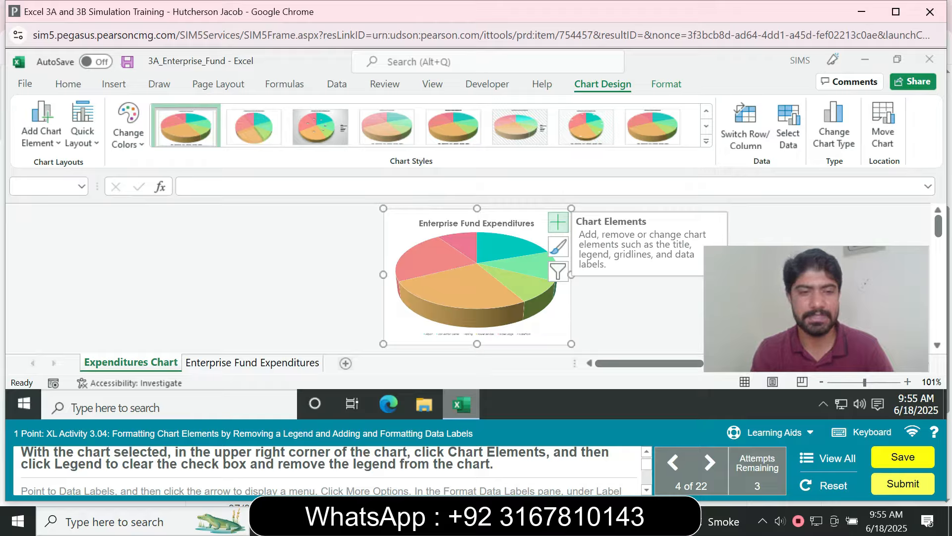
Remove the legend from the pie chart, and add data labels with their detailed formatting options open
{"action": "left_click", "coordinate": [558, 222]}
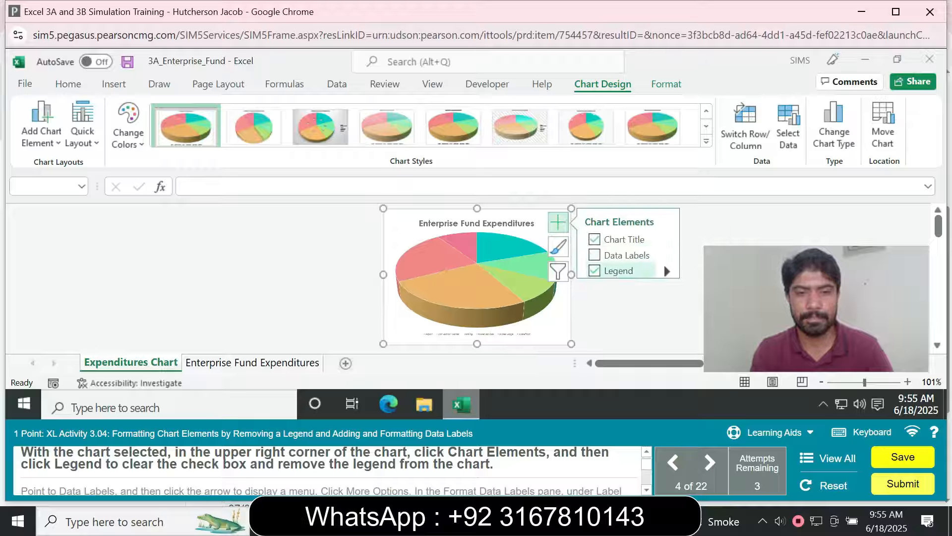
{"action": "left_click", "coordinate": [595, 270]}
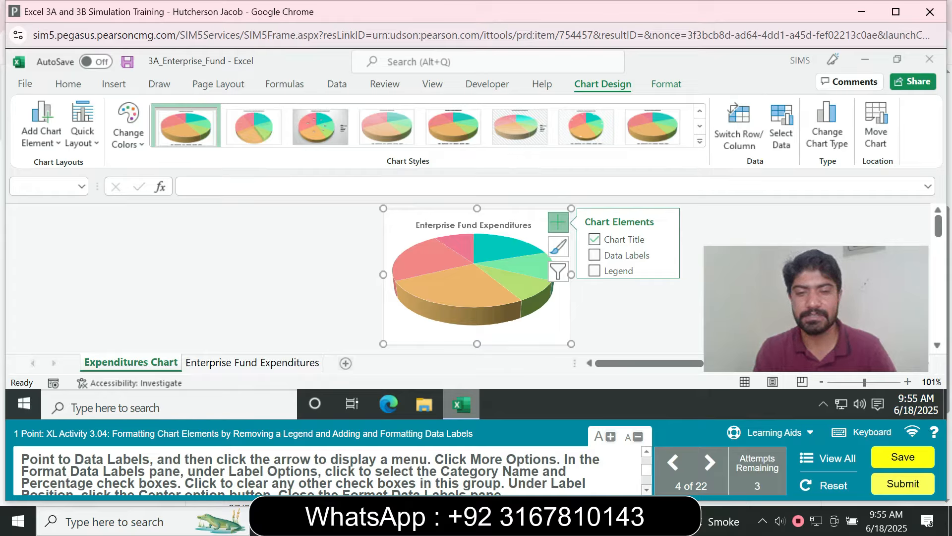
{"action": "scroll", "coordinate": [328, 470], "scroll_direction": "down", "scroll_amount": 1}
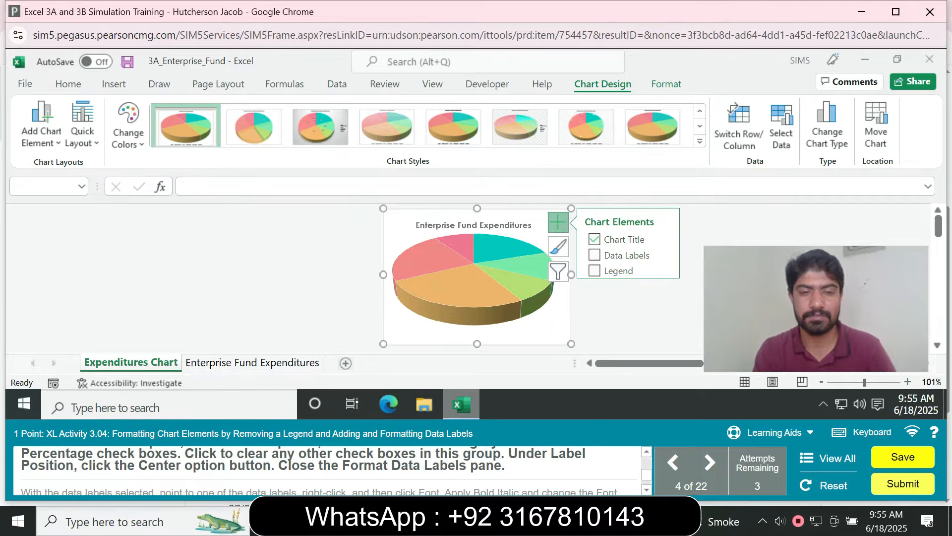
{"action": "scroll", "coordinate": [328, 468], "scroll_direction": "up", "scroll_amount": 2}
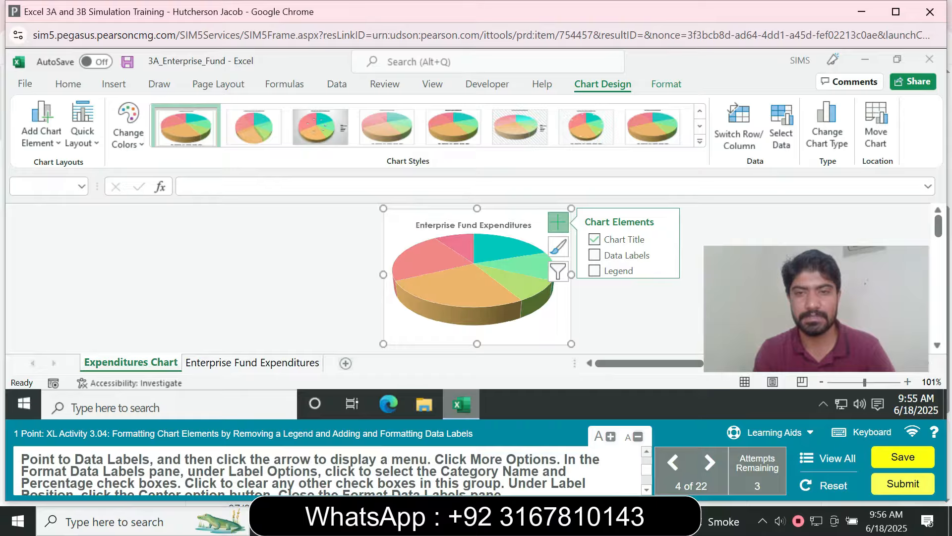
{"action": "left_click", "coordinate": [663, 247]}
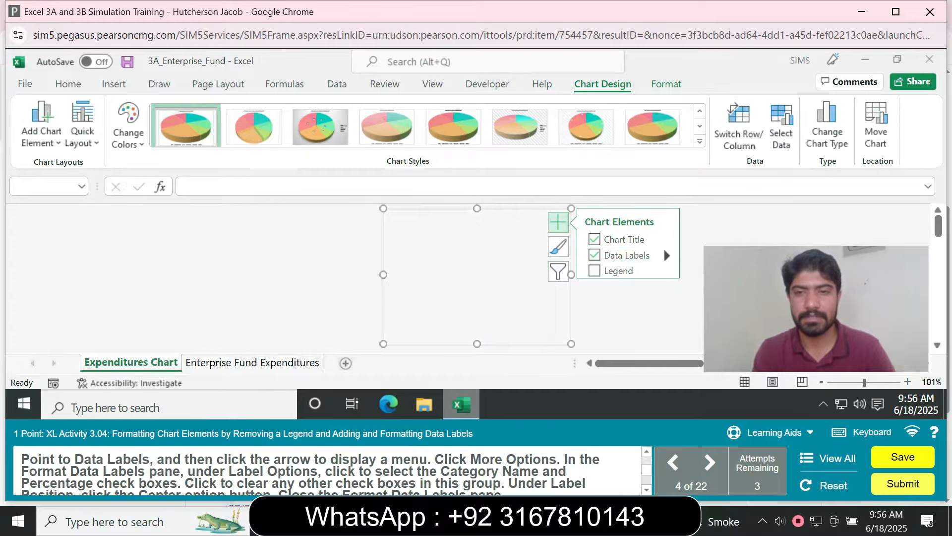
{"action": "left_click", "coordinate": [667, 256]}
{"action": "left_click", "coordinate": [720, 336]}
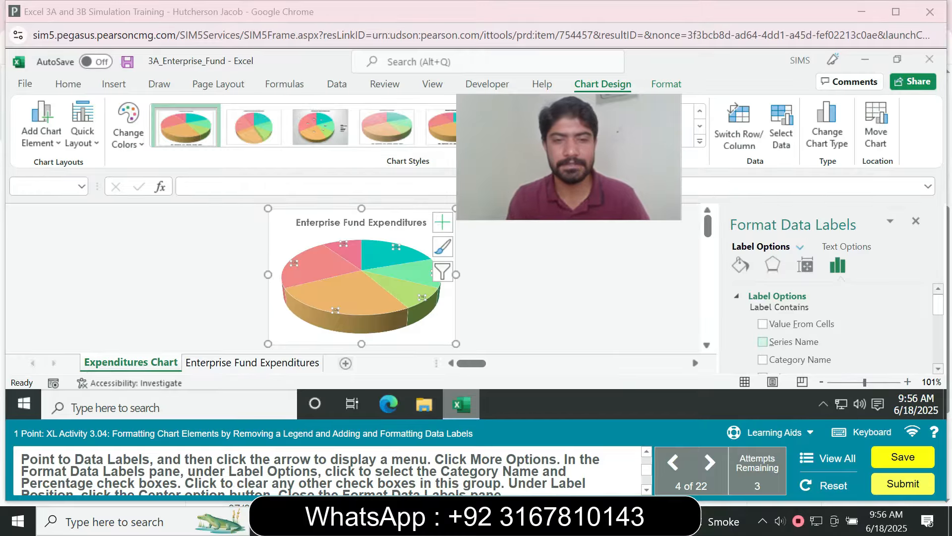
Set the data labels to contain only Category Name and Percentage, clearing Value and Show Leader Lines
{"action": "left_click", "coordinate": [763, 359]}
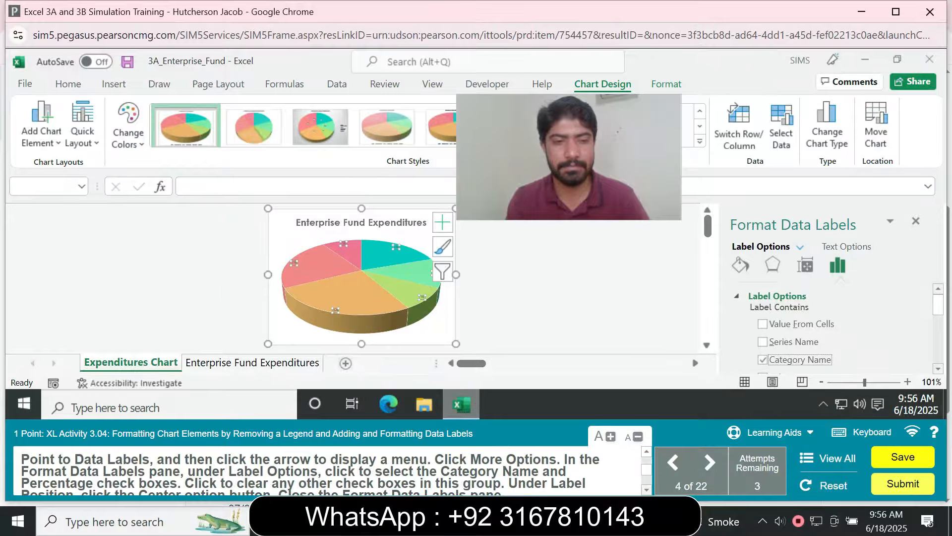
{"action": "left_click", "coordinate": [647, 489]}
{"action": "left_click", "coordinate": [938, 368]}
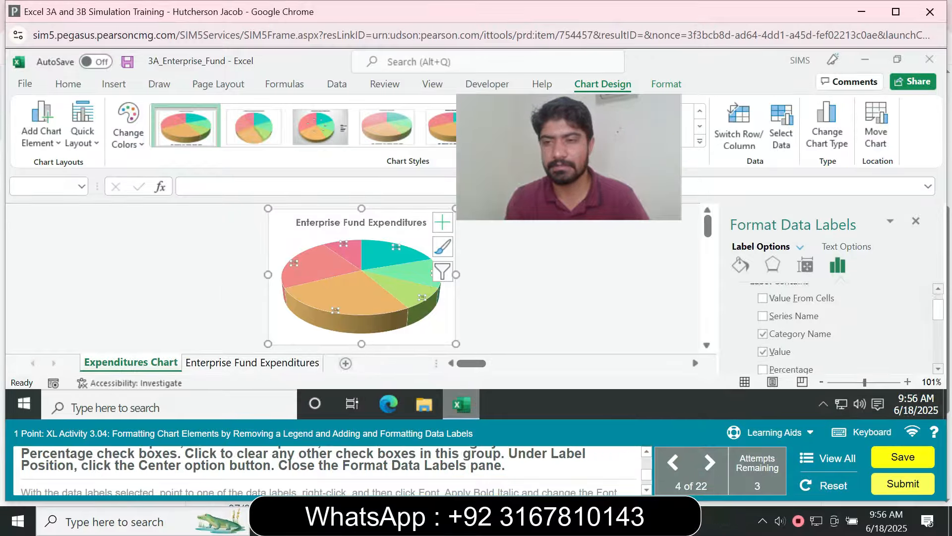
{"action": "left_click", "coordinate": [763, 365]}
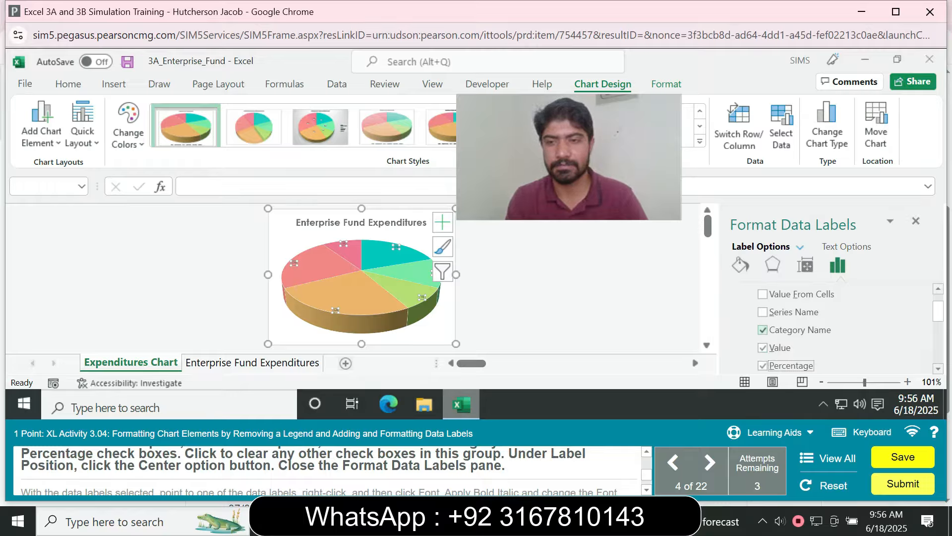
{"action": "left_click", "coordinate": [763, 347]}
{"action": "scroll", "coordinate": [763, 347], "scroll_direction": "down", "scroll_amount": 1}
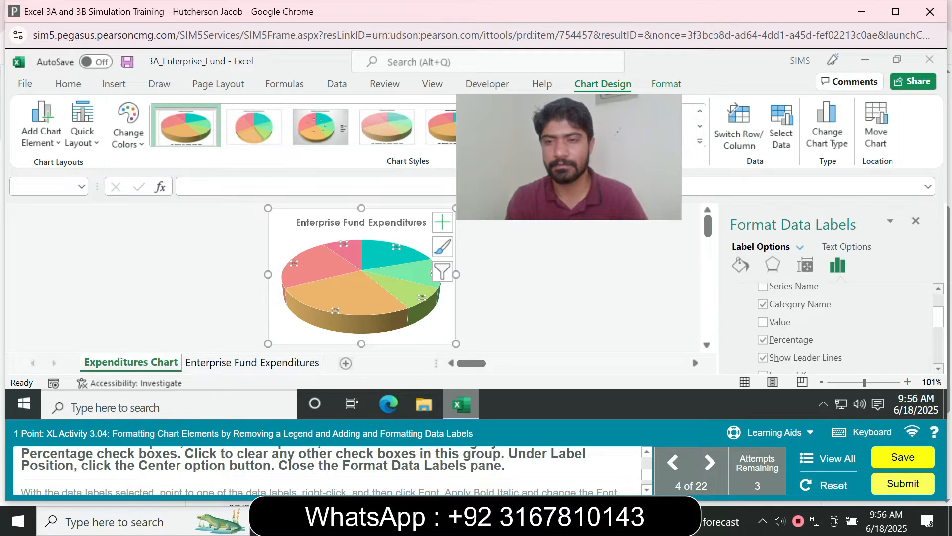
{"action": "scroll", "coordinate": [763, 325], "scroll_direction": "down", "scroll_amount": 1}
{"action": "left_click", "coordinate": [763, 324]}
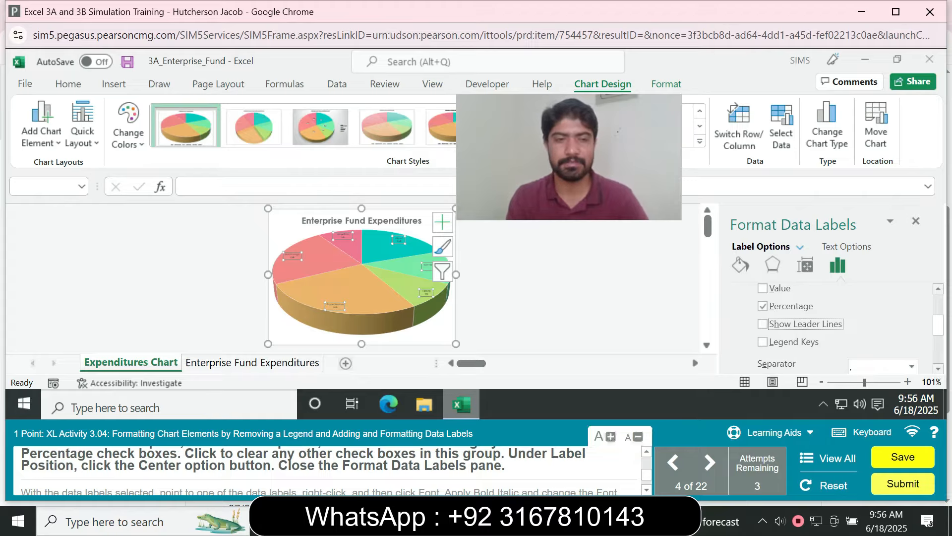
Set the data labels' position to Center and close their formatting options
{"action": "scroll", "coordinate": [794, 327], "scroll_direction": "down", "scroll_amount": 1}
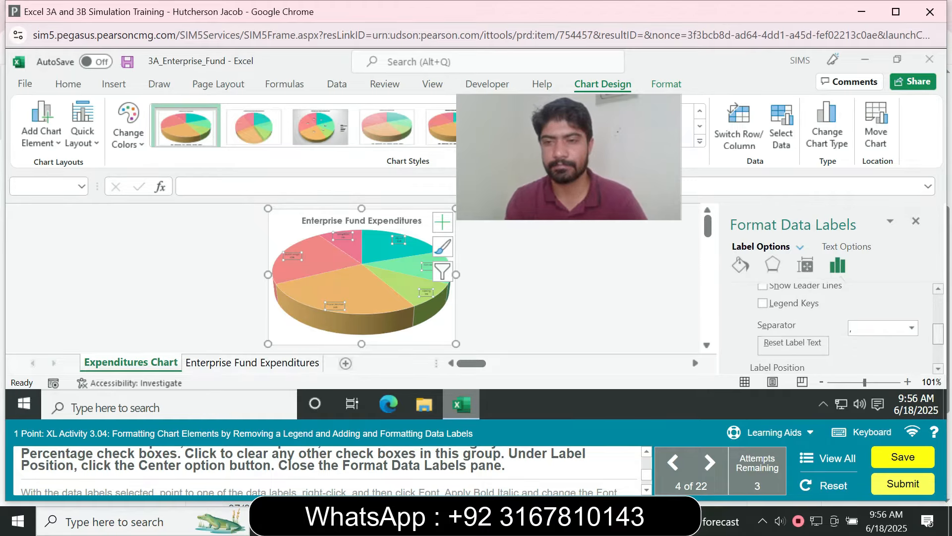
{"action": "scroll", "coordinate": [794, 327], "scroll_direction": "down", "scroll_amount": 1}
{"action": "left_click", "coordinate": [762, 329]}
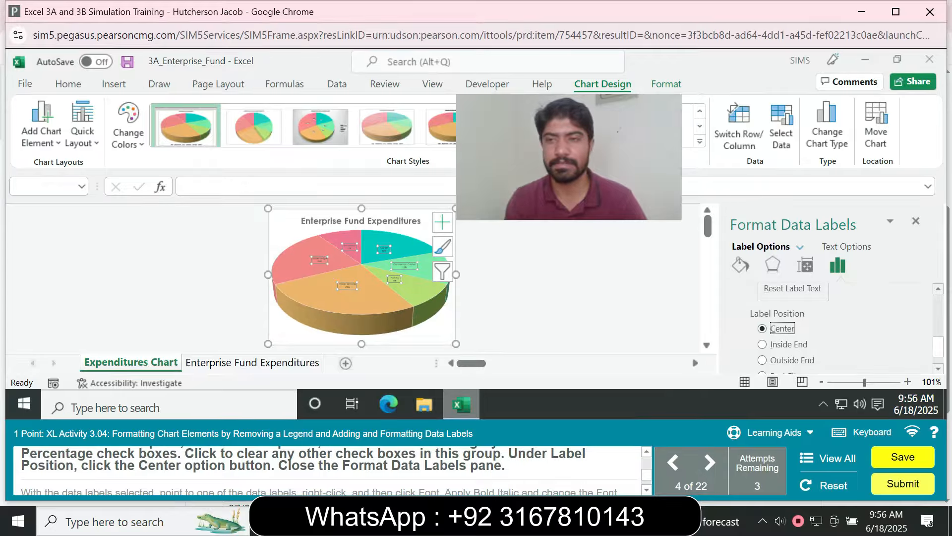
{"action": "left_click", "coordinate": [916, 220]}
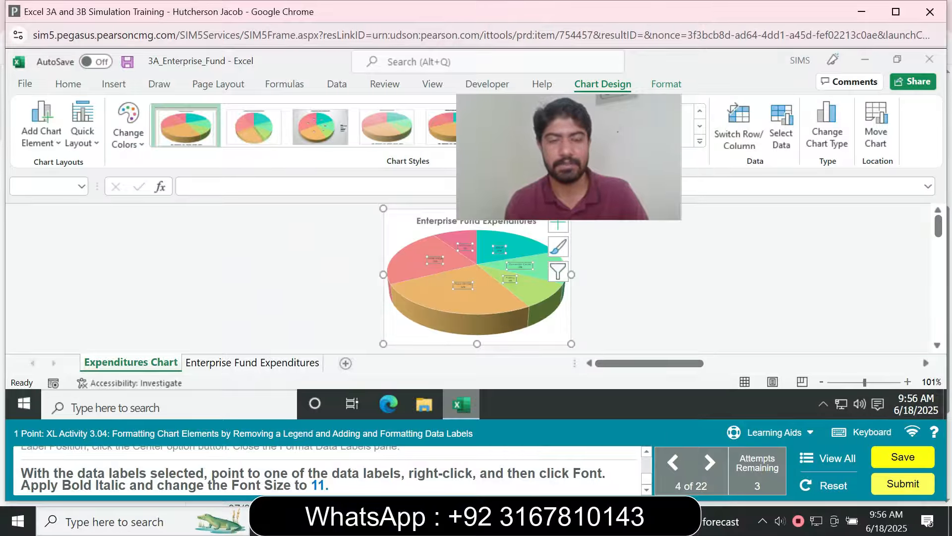
Format the pie chart's data labels as bold italic with font size 11
{"action": "left_click_drag", "start_coordinate": [569, 164], "coordinate": [742, 181]}
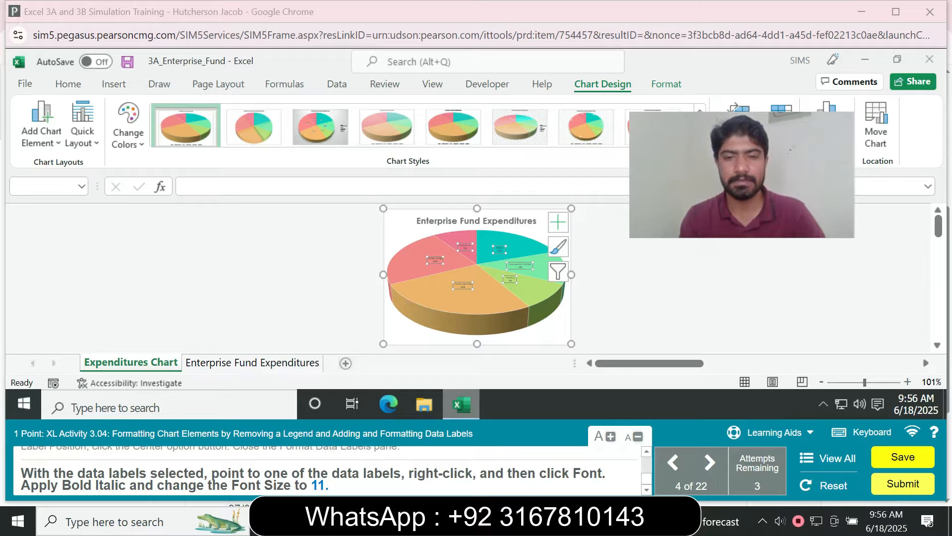
{"action": "left_click", "coordinate": [68, 84]}
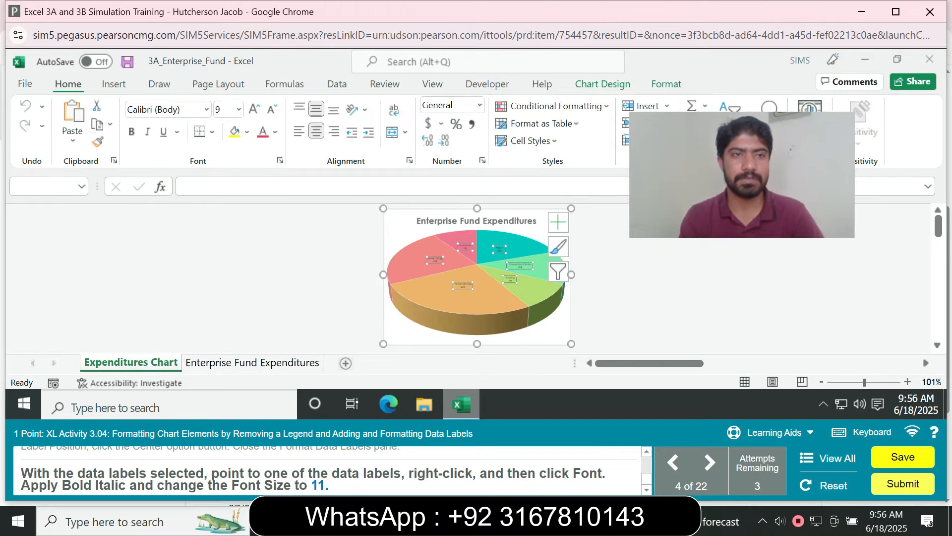
{"action": "left_click", "coordinate": [131, 131]}
{"action": "left_click", "coordinate": [147, 132]}
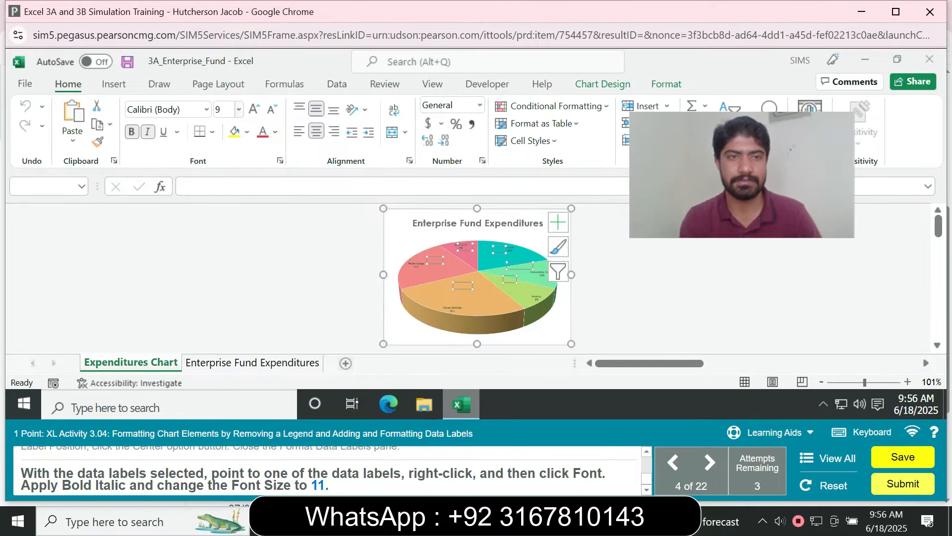
{"action": "left_click", "coordinate": [239, 109]}
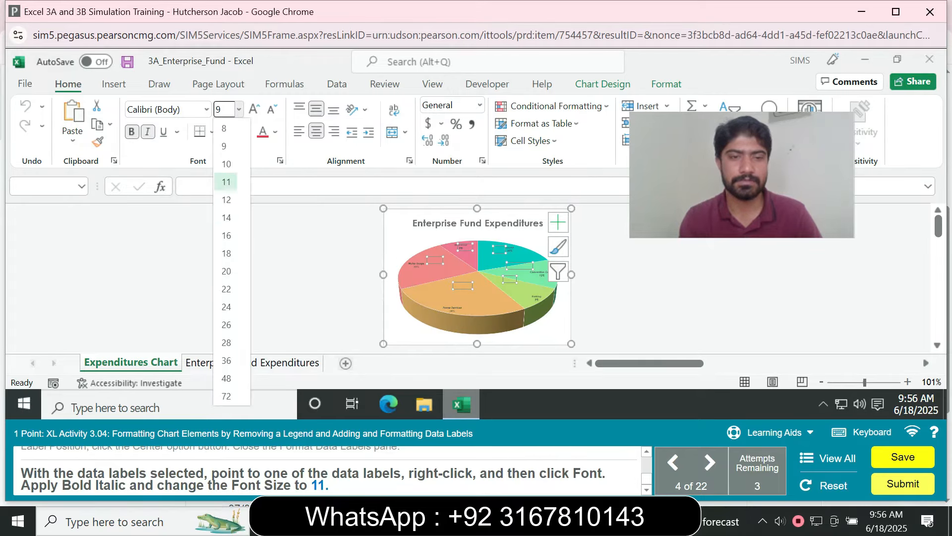
{"action": "left_click", "coordinate": [226, 181]}
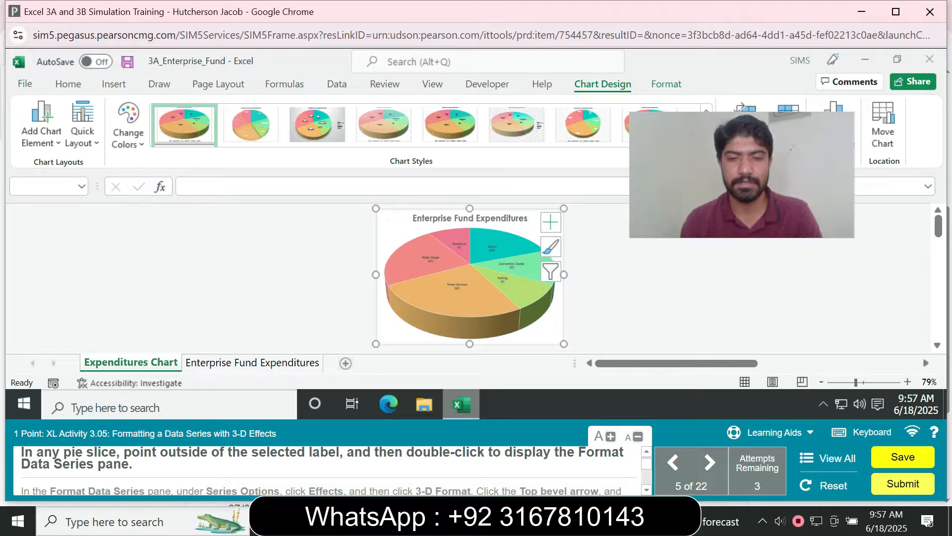
Select the pie chart's data series and open its Format Data Series settings
{"action": "left_click", "coordinate": [466, 299]}
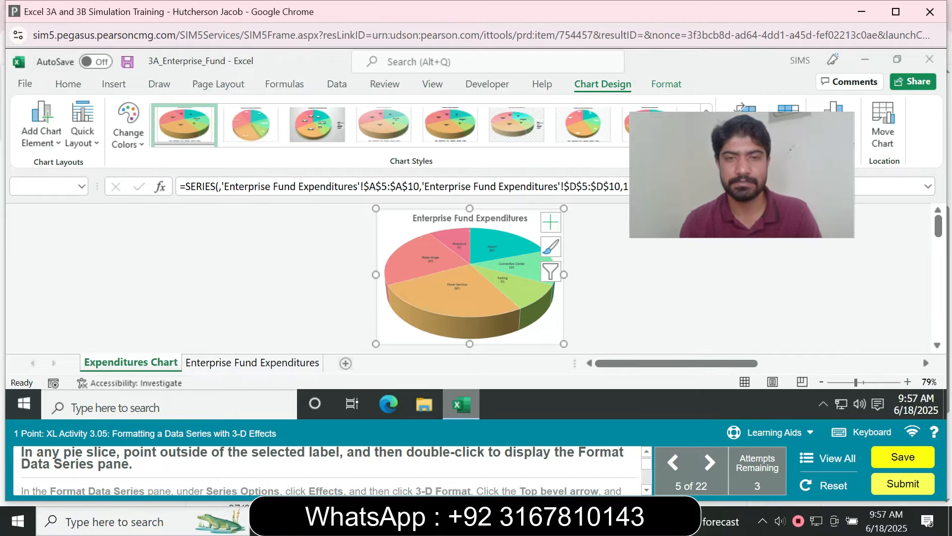
{"action": "double_click", "coordinate": [442, 303]}
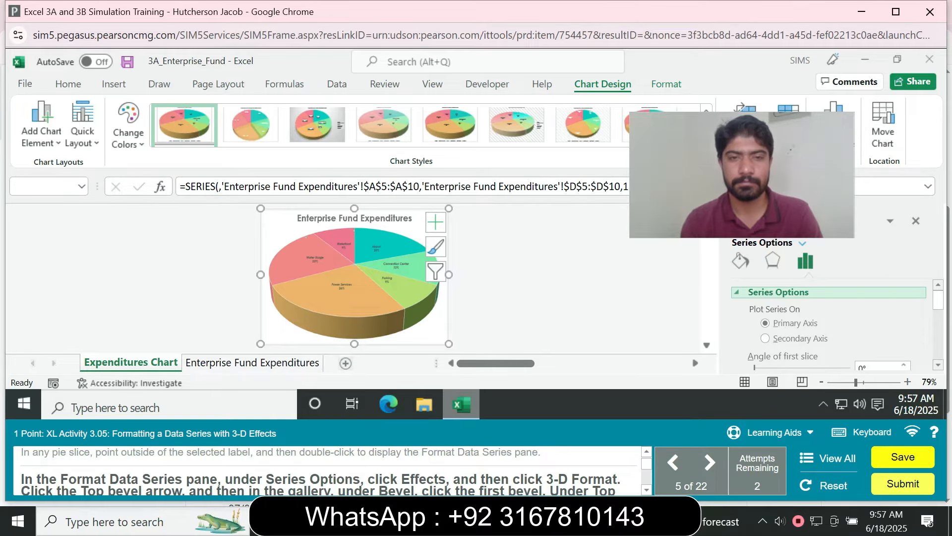
{"action": "left_click", "coordinate": [442, 304]}
{"action": "left_click", "coordinate": [409, 291]}
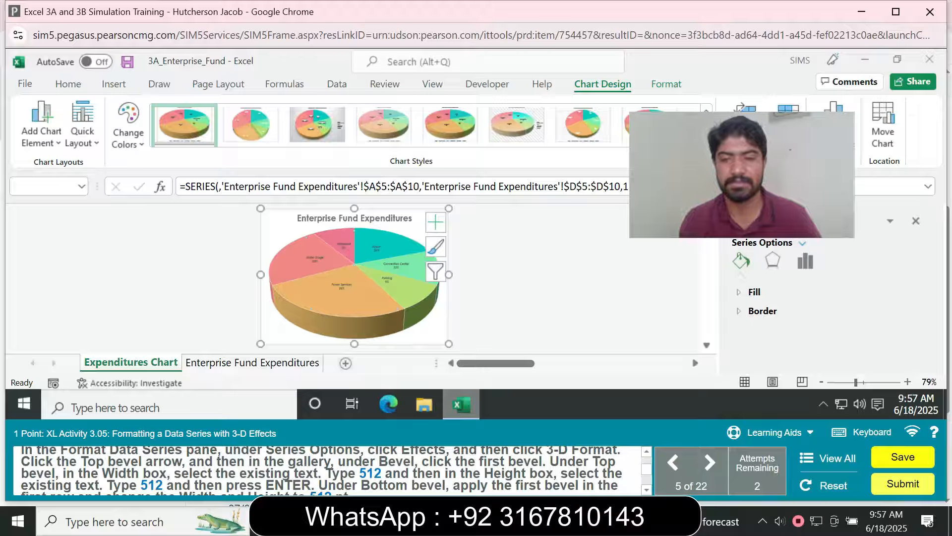
In the data series' 3-D Format effects, apply the first preset under Bevel as the top bevel
{"action": "scroll", "coordinate": [321, 469], "scroll_direction": "down", "scroll_amount": 1}
{"action": "scroll", "coordinate": [321, 469], "scroll_direction": "down", "scroll_amount": 1}
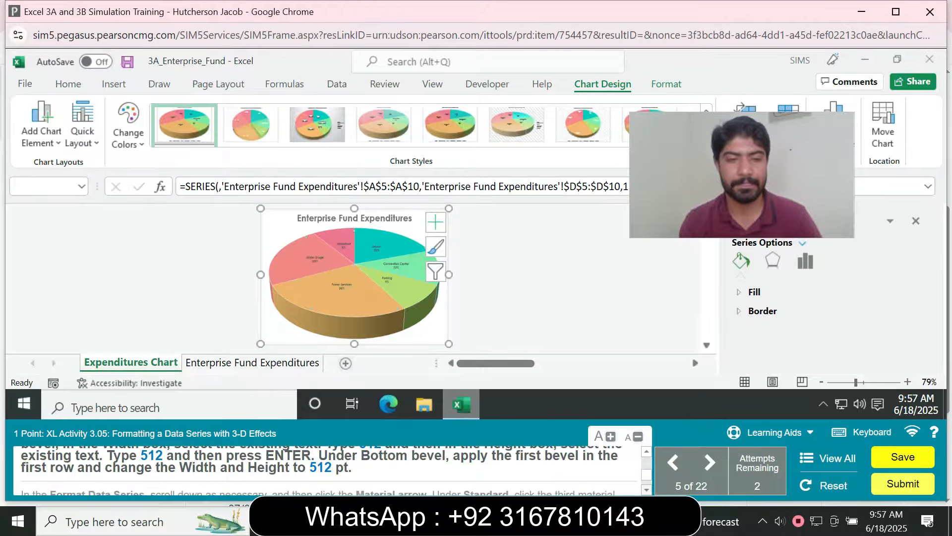
{"action": "scroll", "coordinate": [321, 469], "scroll_direction": "down", "scroll_amount": 2}
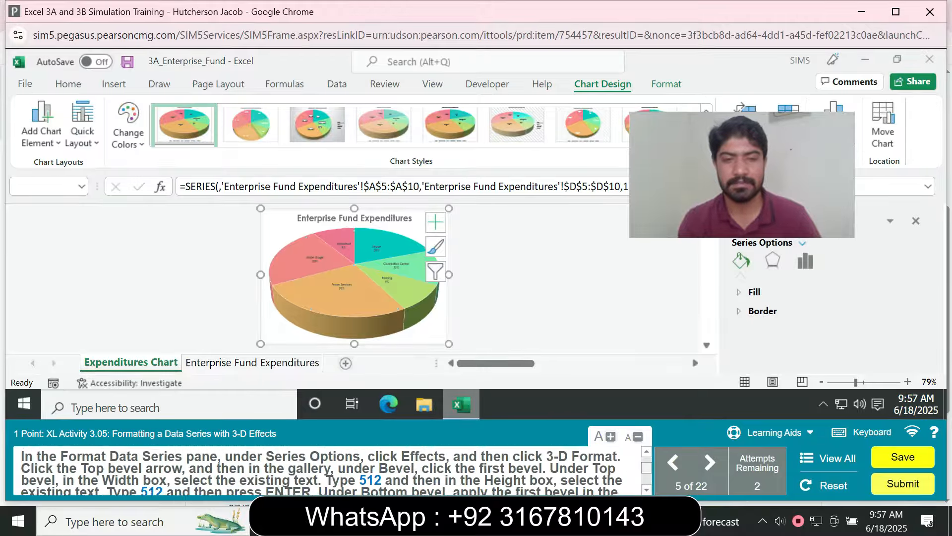
{"action": "left_click", "coordinate": [772, 260]}
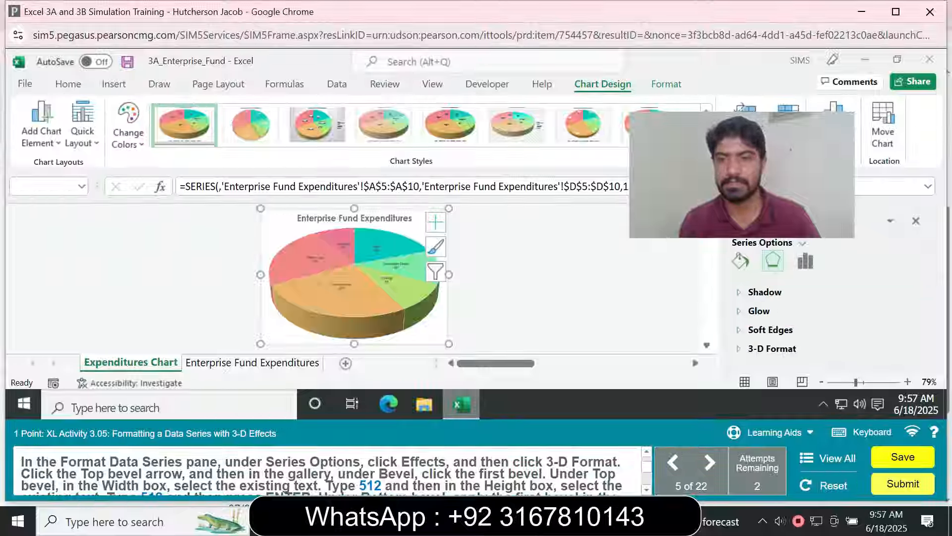
{"action": "left_click", "coordinate": [771, 348]}
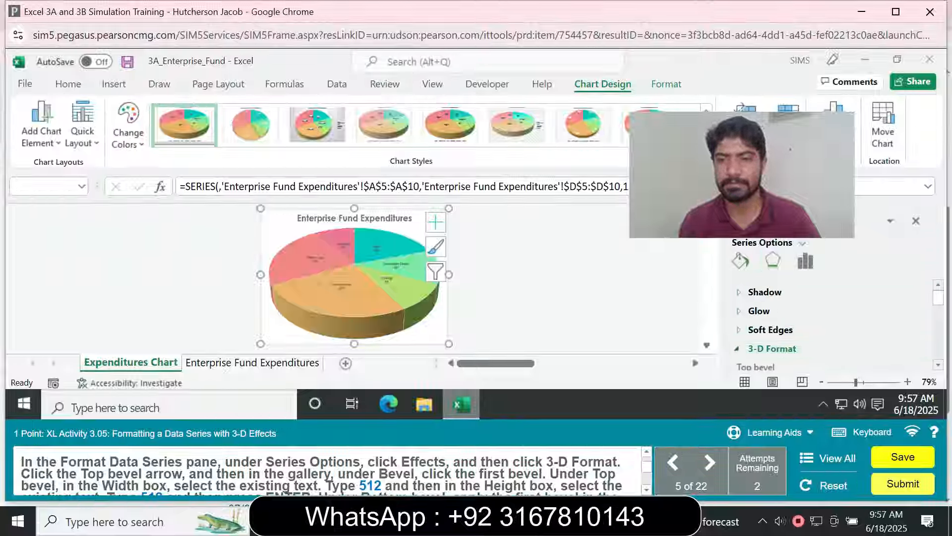
{"action": "left_click_drag", "start_coordinate": [938, 298], "coordinate": [938, 306]}
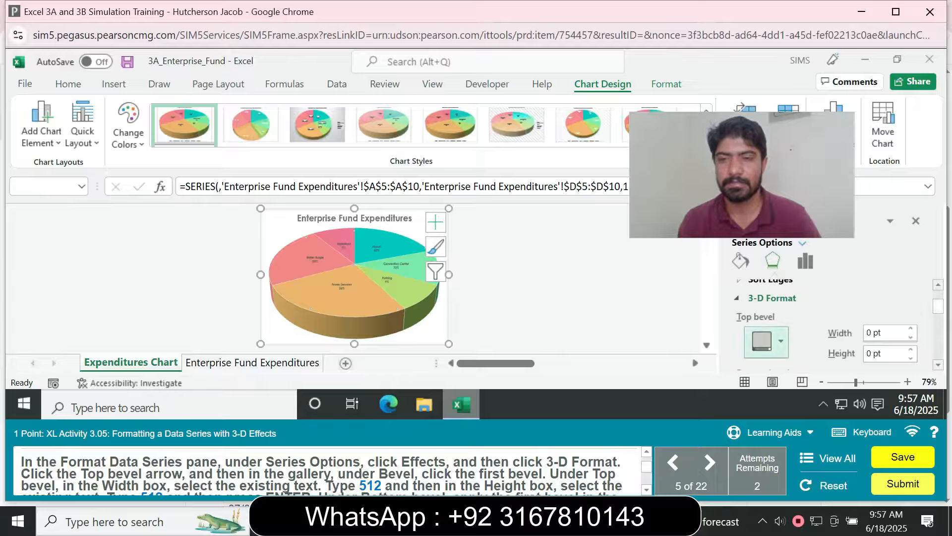
{"action": "left_click", "coordinate": [781, 341]}
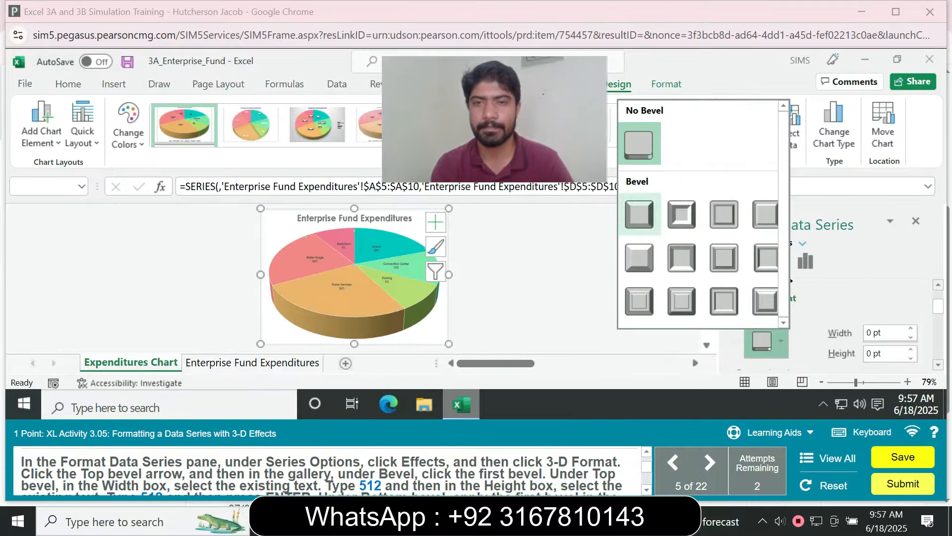
{"action": "left_click", "coordinate": [639, 214]}
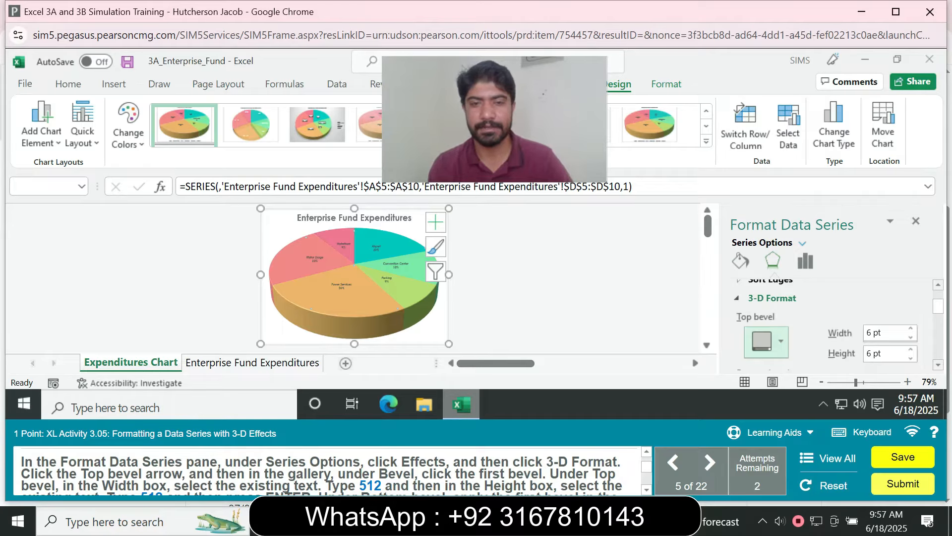
Set the data series' top bevel width and height to 512 pt each
{"action": "double_click", "coordinate": [870, 333]}
{"action": "type", "text": "512"}
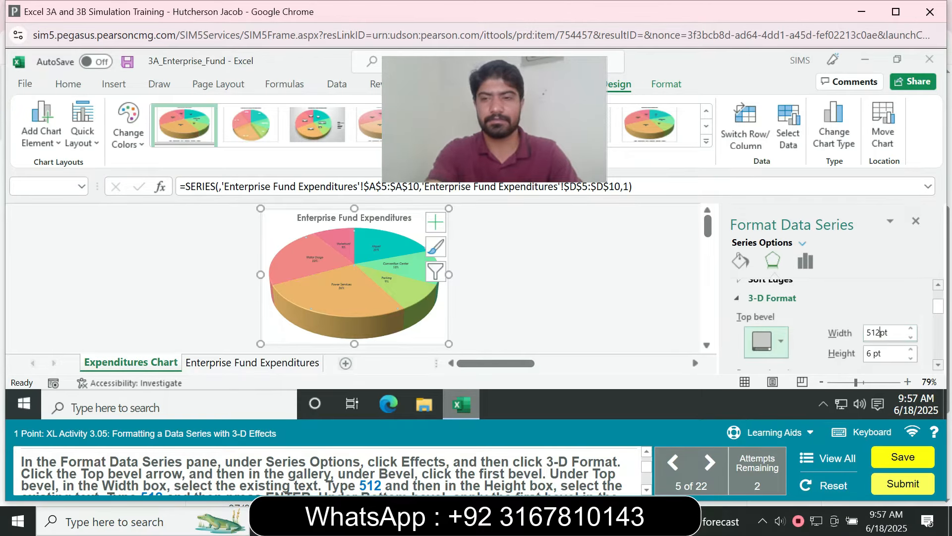
{"action": "double_click", "coordinate": [872, 354]}
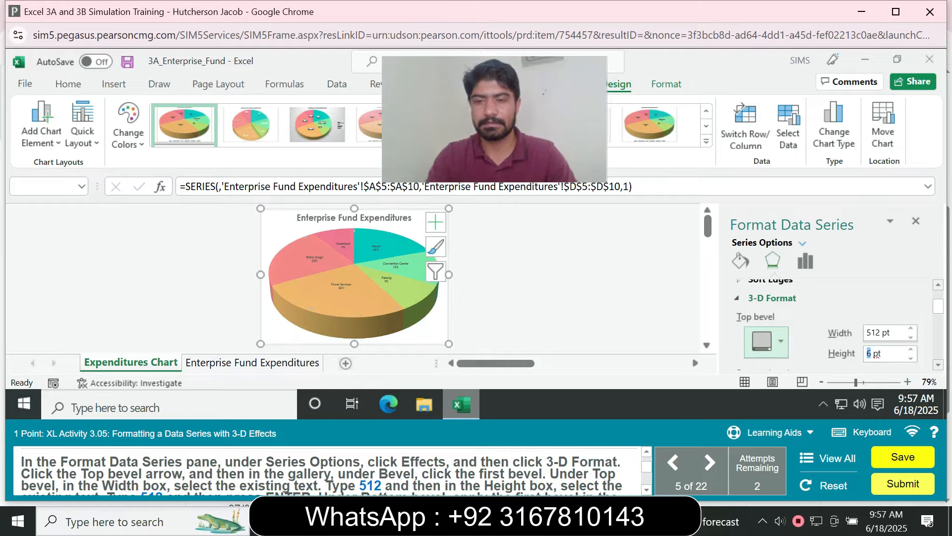
{"action": "type", "text": "512"}
{"action": "key", "text": "Return"}
Apply the first preset under Bevel as the bottom bevel and set its width and height to 512 pt
{"action": "scroll", "coordinate": [833, 323], "scroll_direction": "down", "scroll_amount": 1}
{"action": "scroll", "coordinate": [770, 320], "scroll_direction": "down", "scroll_amount": 2}
{"action": "left_click", "coordinate": [774, 318]}
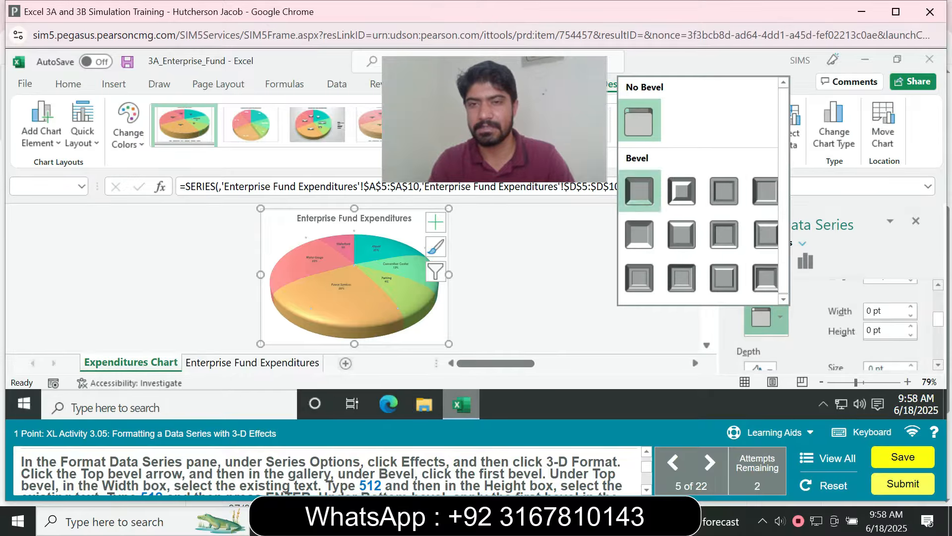
{"action": "left_click", "coordinate": [639, 190]}
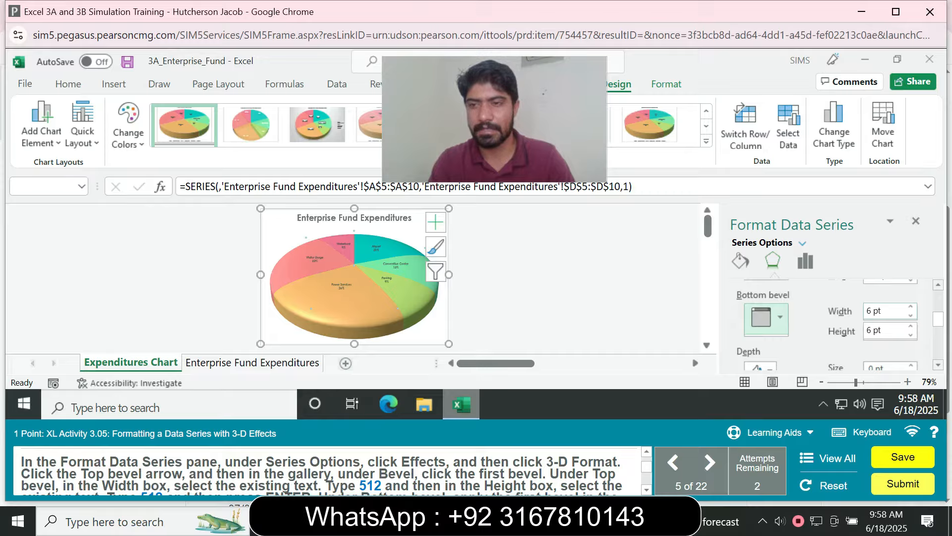
{"action": "left_click_drag", "start_coordinate": [867, 311], "coordinate": [877, 312]}
{"action": "type", "text": "512"}
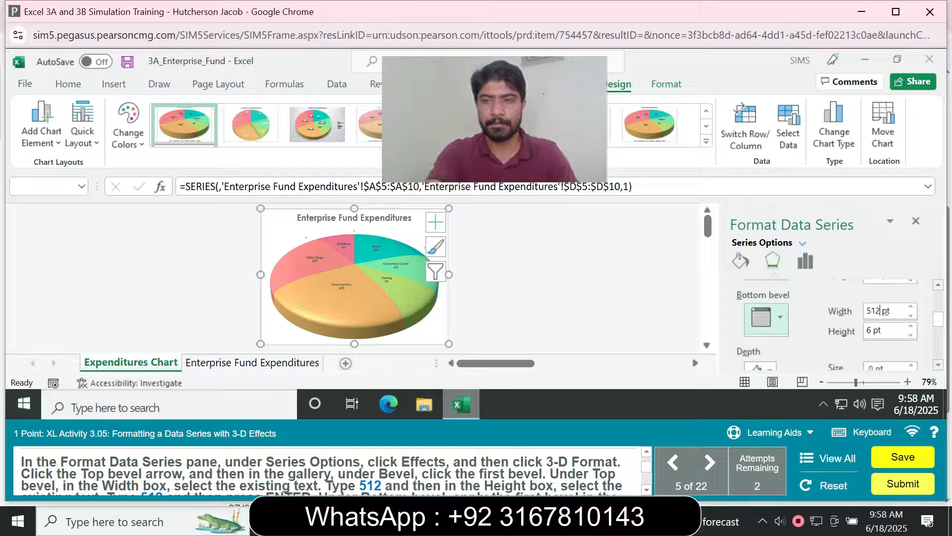
{"action": "left_click_drag", "start_coordinate": [867, 330], "coordinate": [876, 331]}
{"action": "type", "text": "512"}
{"action": "key", "text": "Return"}
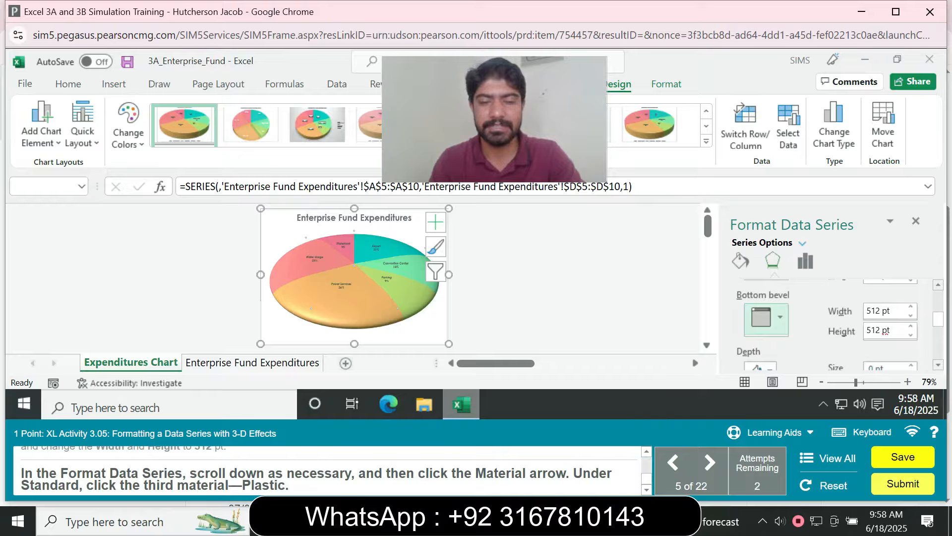
Set the data series' 3-D material to Plastic, the third Standard option
{"action": "left_click_drag", "start_coordinate": [938, 319], "coordinate": [938, 342]}
{"action": "left_click", "coordinate": [780, 320]}
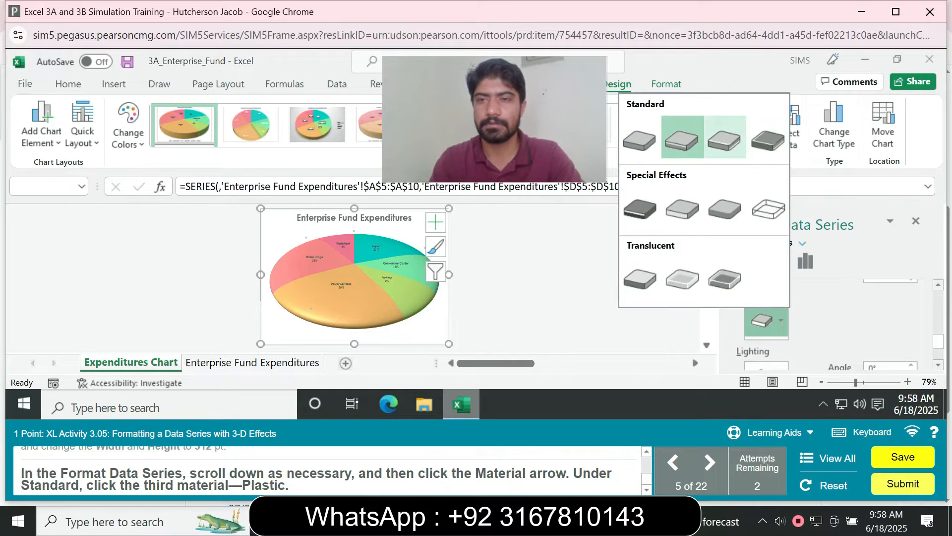
{"action": "left_click", "coordinate": [725, 136]}
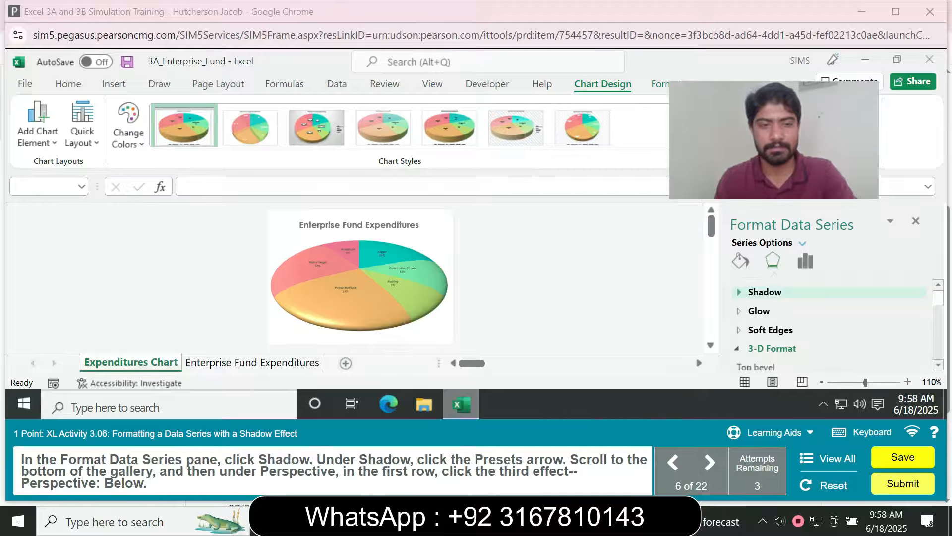
Select the whole pie data series and apply the Perspective: Below shadow preset to it
{"action": "left_click", "coordinate": [387, 256]}
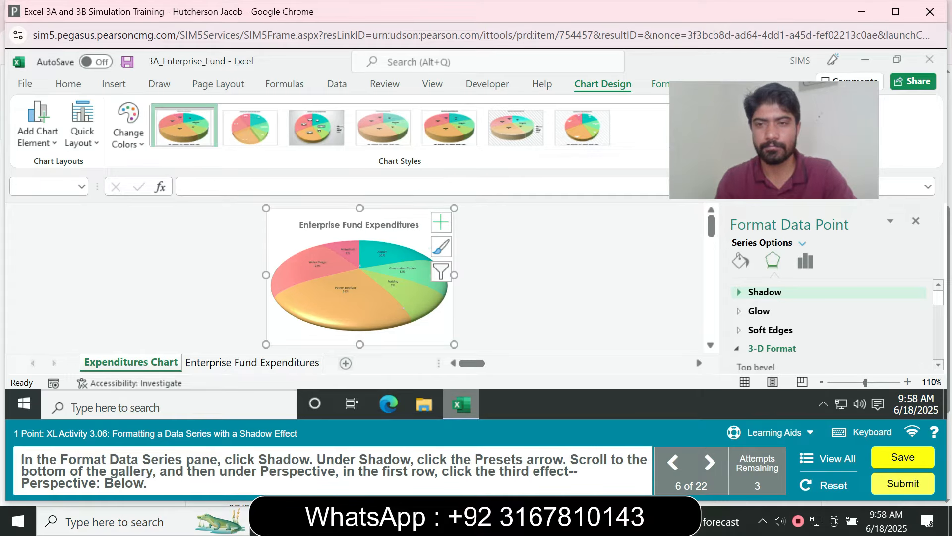
{"action": "left_click", "coordinate": [427, 332]}
{"action": "left_click", "coordinate": [369, 303]}
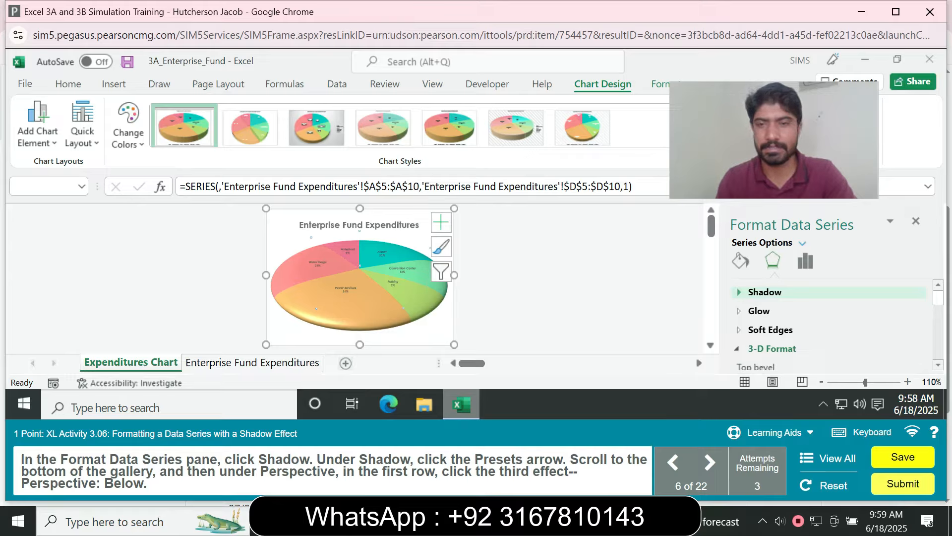
{"action": "left_click", "coordinate": [764, 292]}
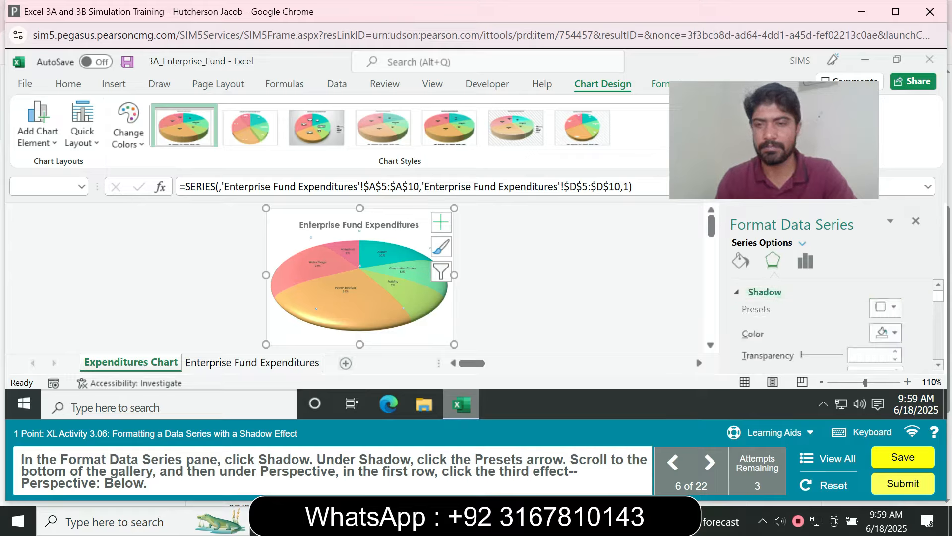
{"action": "scroll", "coordinate": [839, 322], "scroll_direction": "down", "scroll_amount": 10}
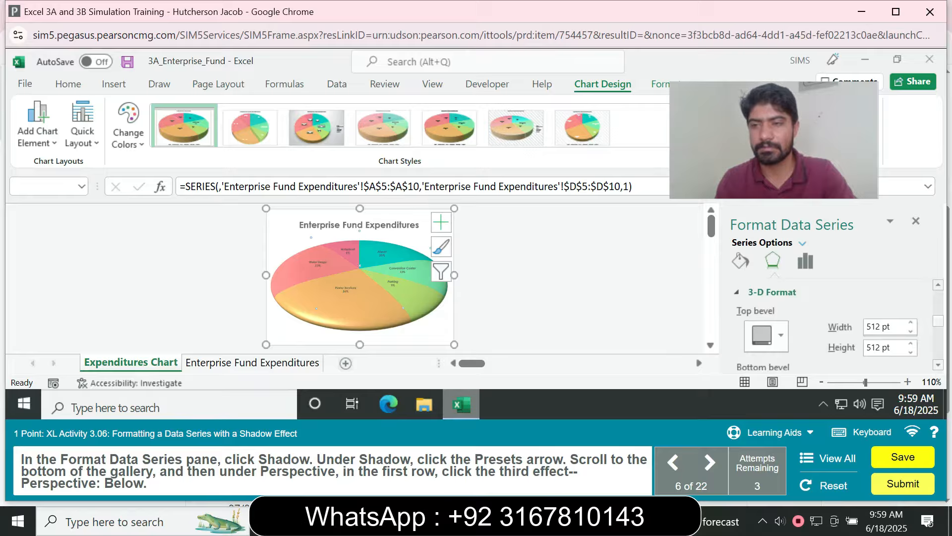
{"action": "scroll", "coordinate": [833, 308], "scroll_direction": "up", "scroll_amount": 8}
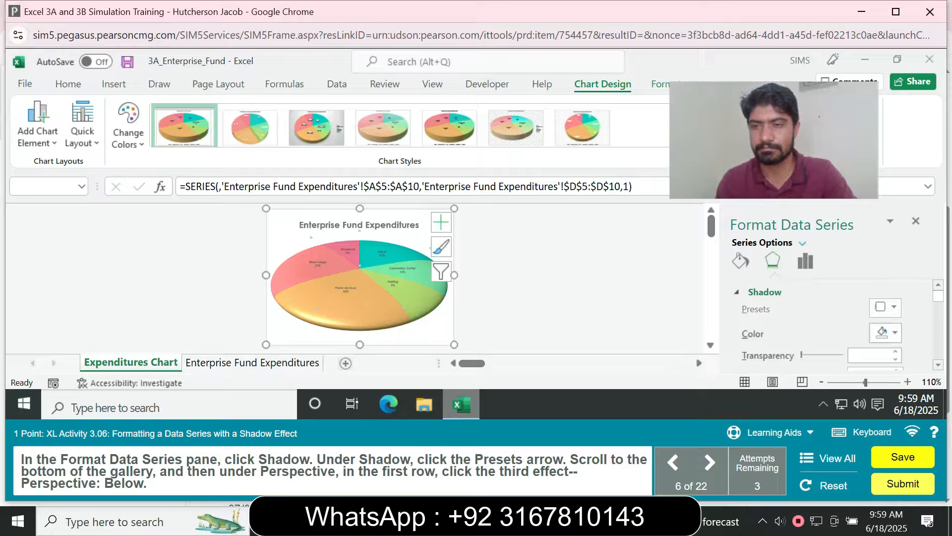
{"action": "left_click", "coordinate": [894, 307]}
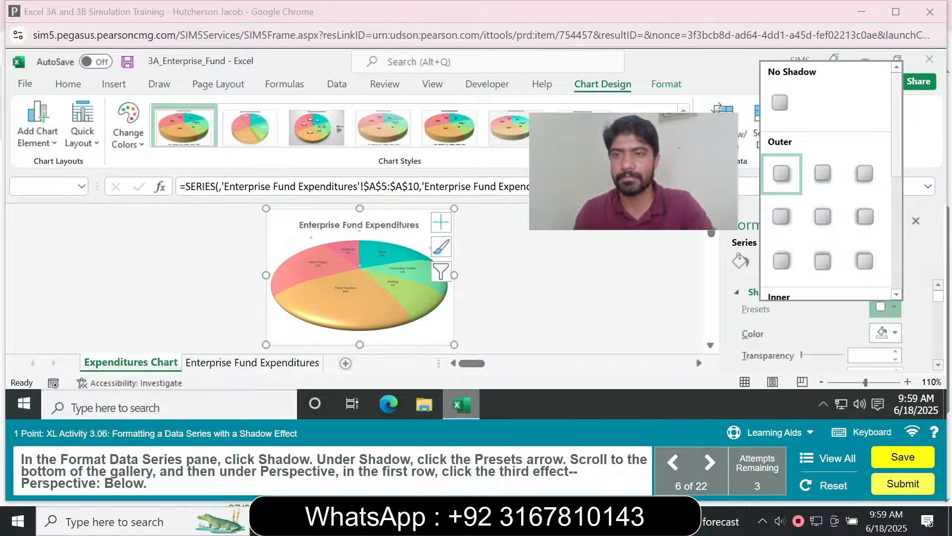
{"action": "scroll", "coordinate": [781, 173], "scroll_direction": "down", "scroll_amount": 5}
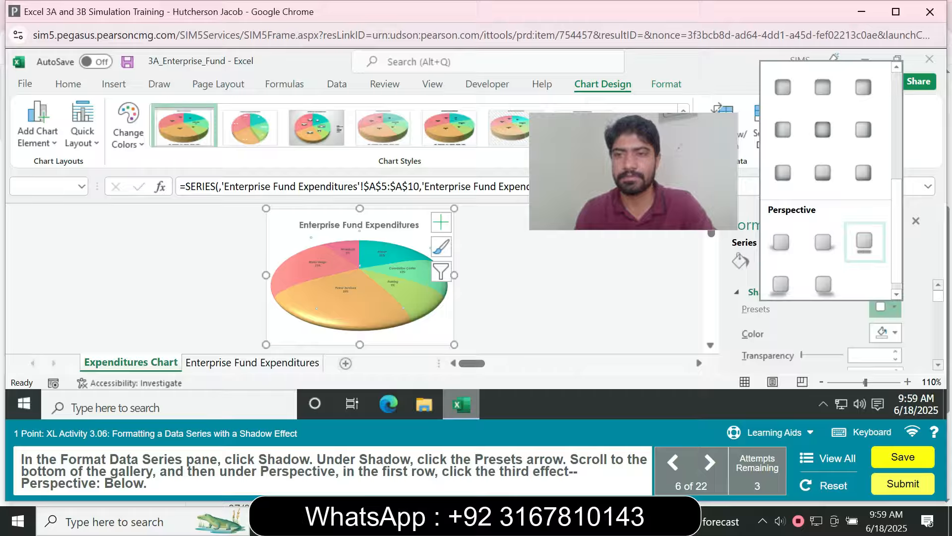
{"action": "left_click", "coordinate": [865, 242]}
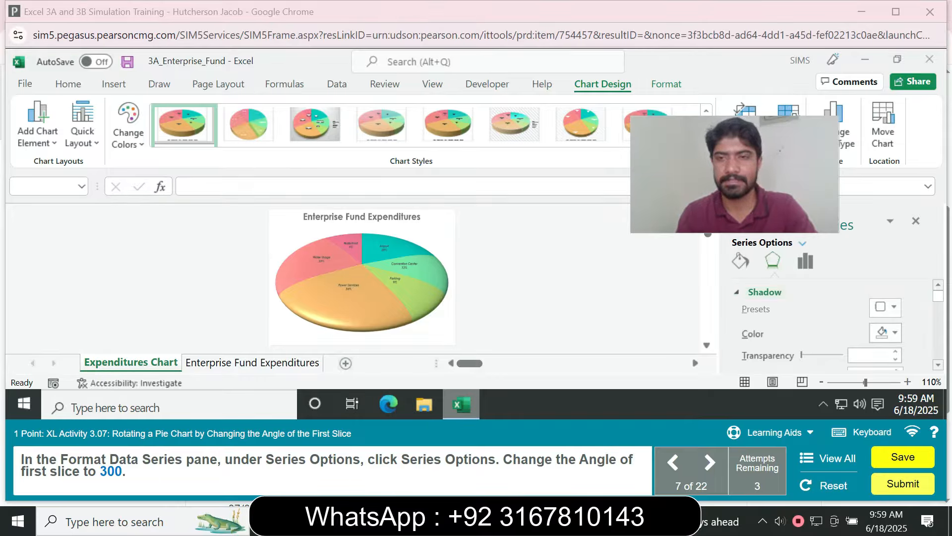
In the data series' Series Options, set the angle of the first slice to 300°
{"action": "left_click", "coordinate": [806, 261]}
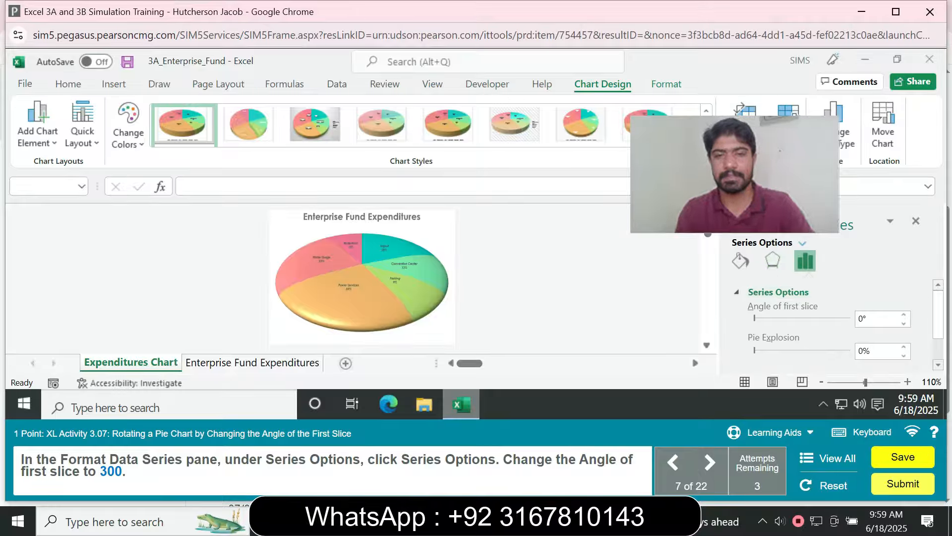
{"action": "double_click", "coordinate": [862, 319]}
{"action": "type", "text": "300"}
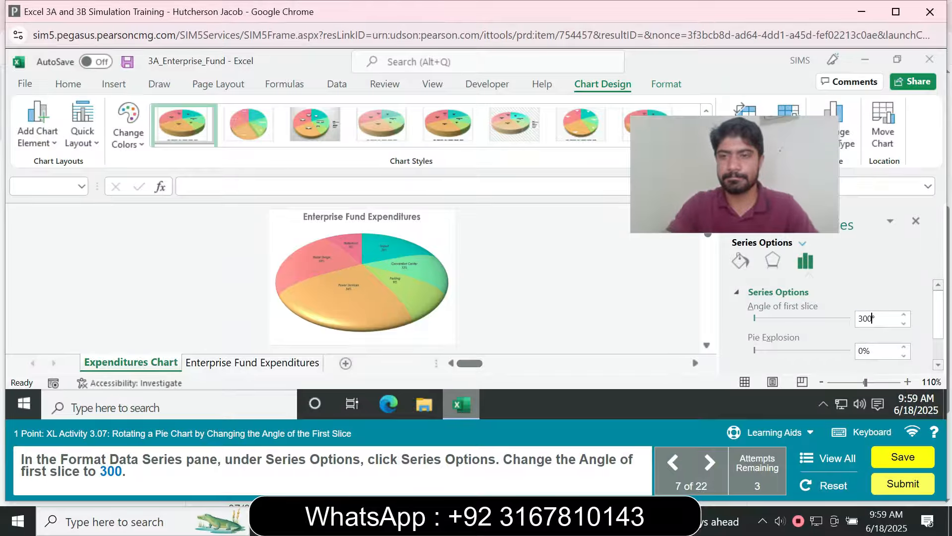
{"action": "key", "text": "Return"}
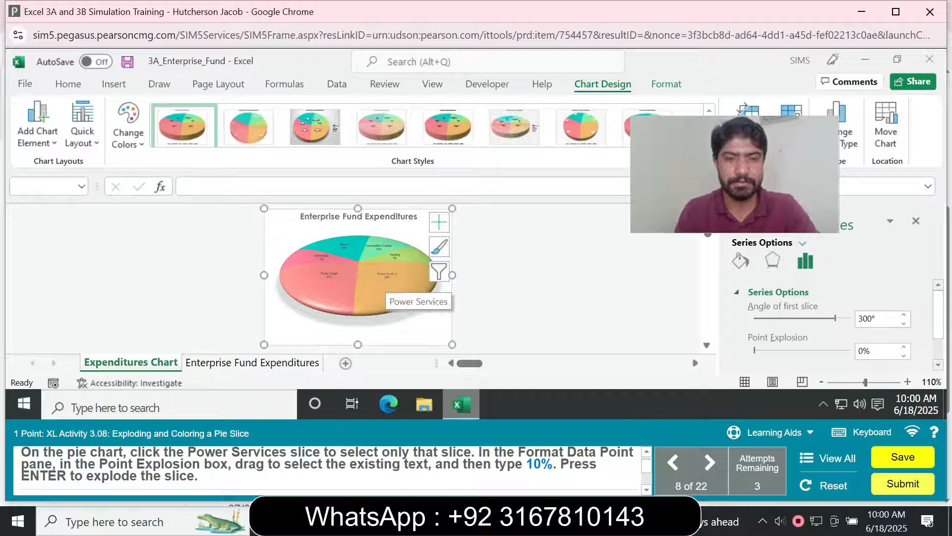
Select only the Power Services slice and set its Point Explosion to 10%
{"action": "left_click", "coordinate": [380, 284]}
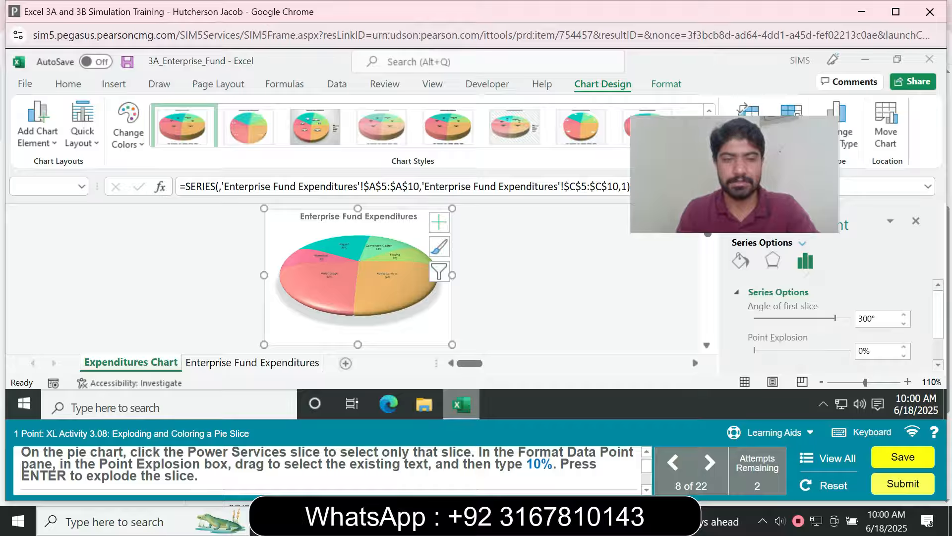
{"action": "left_click", "coordinate": [859, 351]}
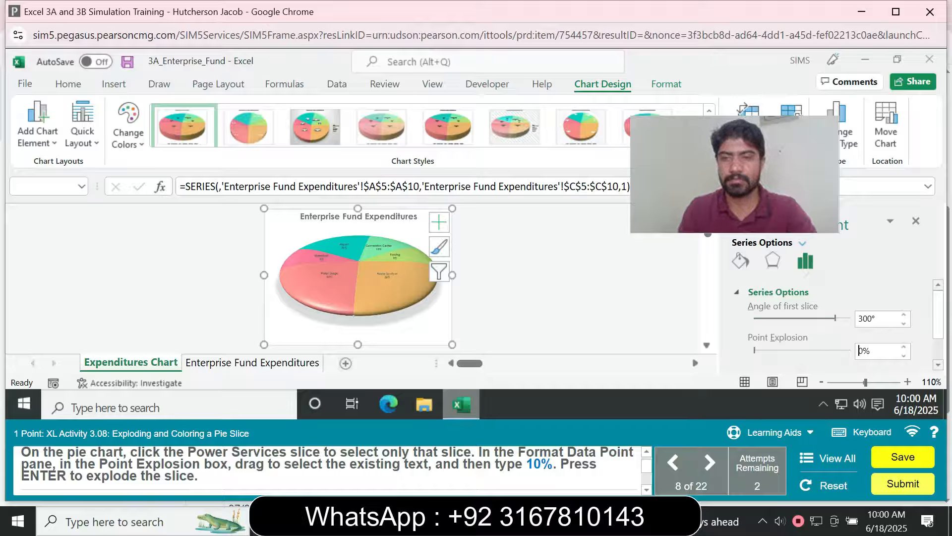
{"action": "type", "text": "1"}
{"action": "key", "text": "Return"}
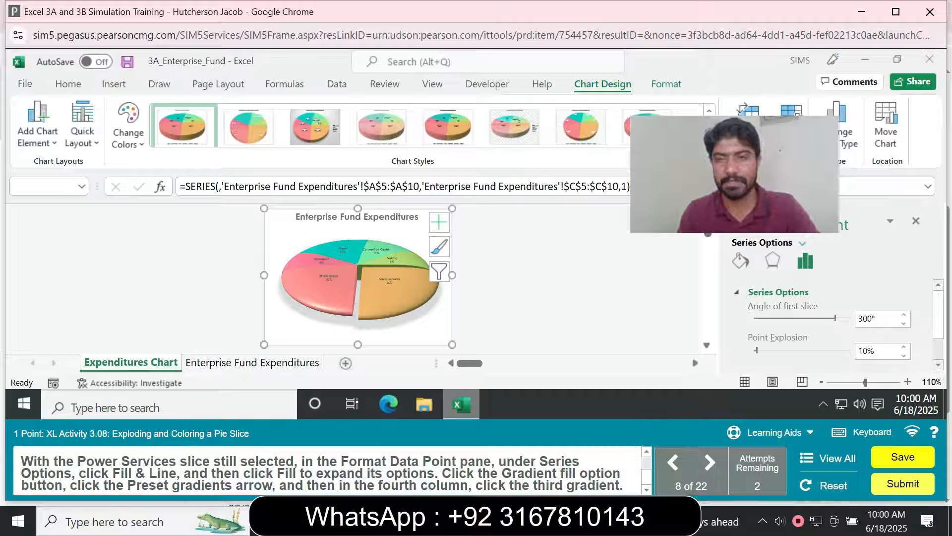
Give the Power Services slice a gradient fill using the third preset gradient in the fourth column
{"action": "left_click", "coordinate": [741, 261]}
{"action": "left_click", "coordinate": [754, 291]}
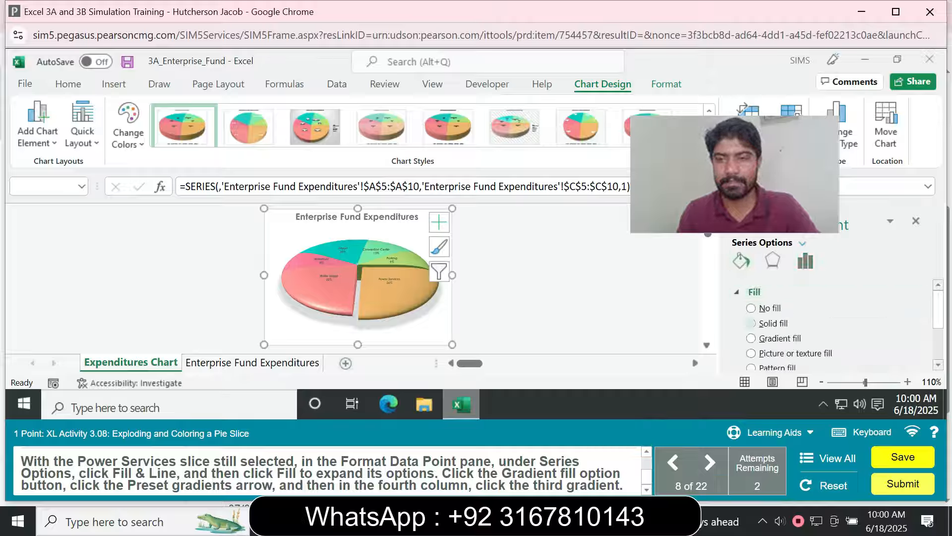
{"action": "left_click", "coordinate": [751, 338]}
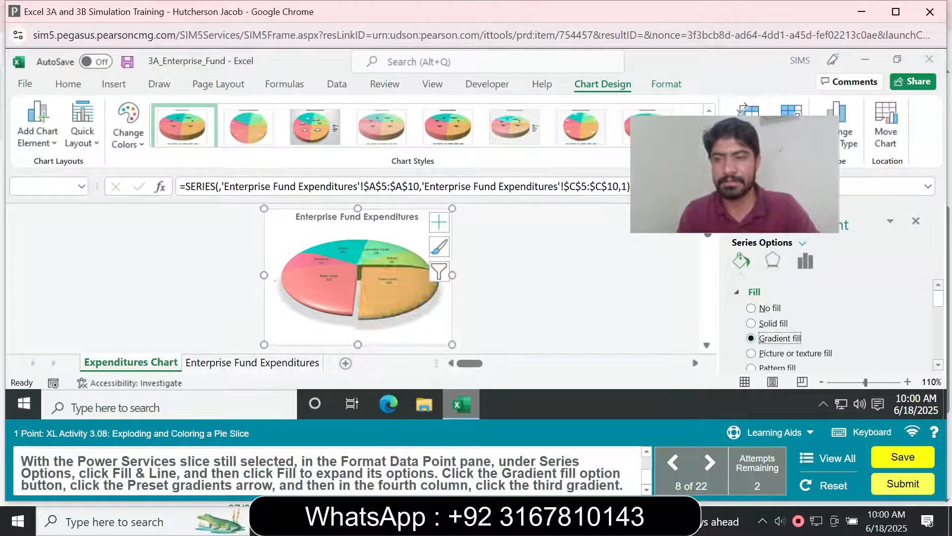
{"action": "scroll", "coordinate": [838, 323], "scroll_direction": "down", "scroll_amount": 3}
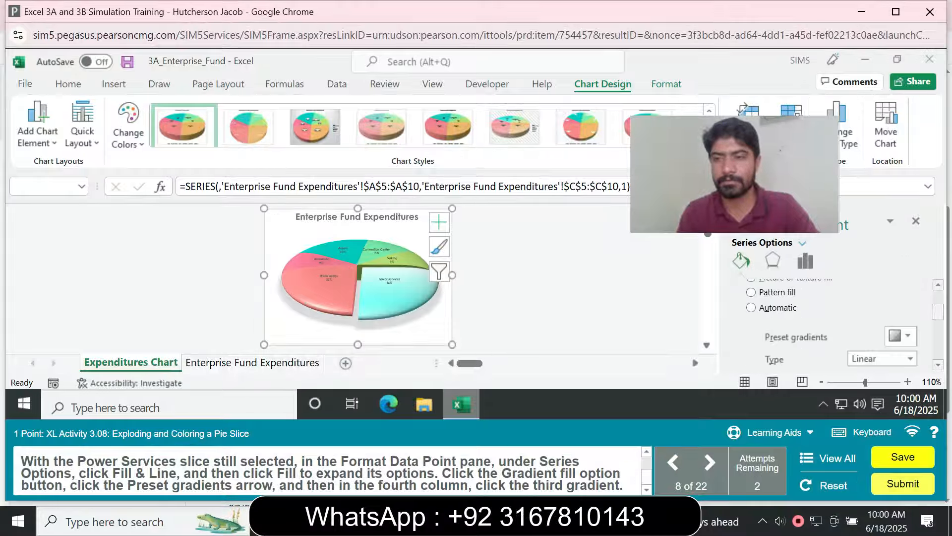
{"action": "left_click", "coordinate": [909, 336]}
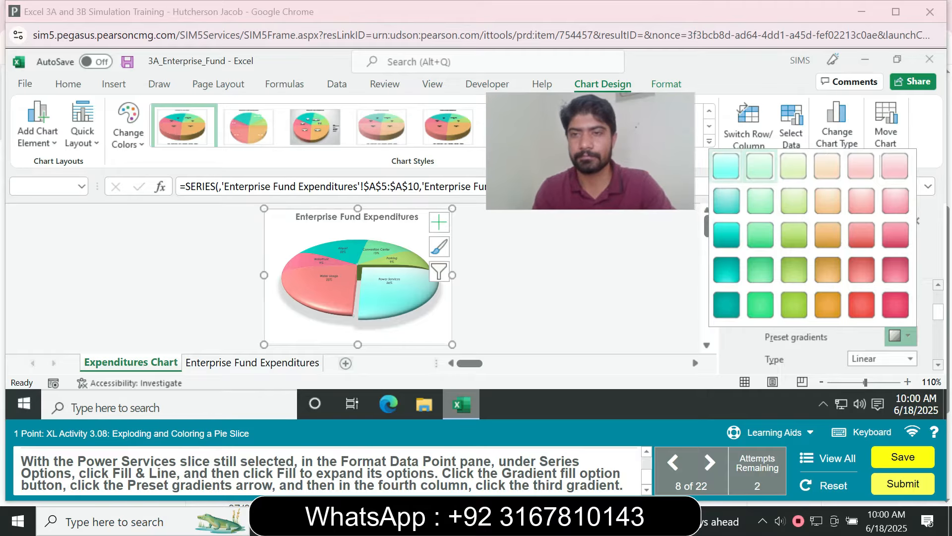
{"action": "left_click", "coordinate": [827, 235]}
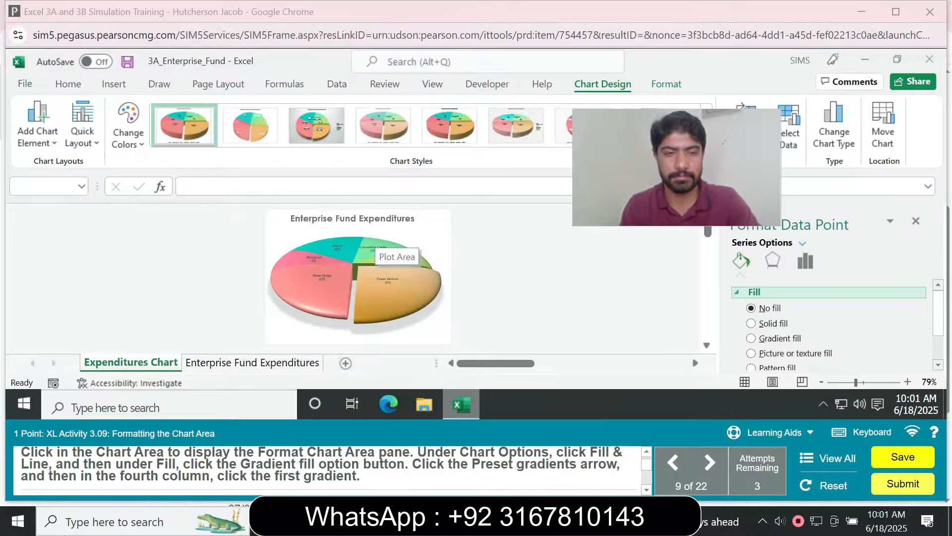
Give the chart area a gradient fill using the first preset gradient in the fourth column
{"action": "left_click", "coordinate": [376, 245]}
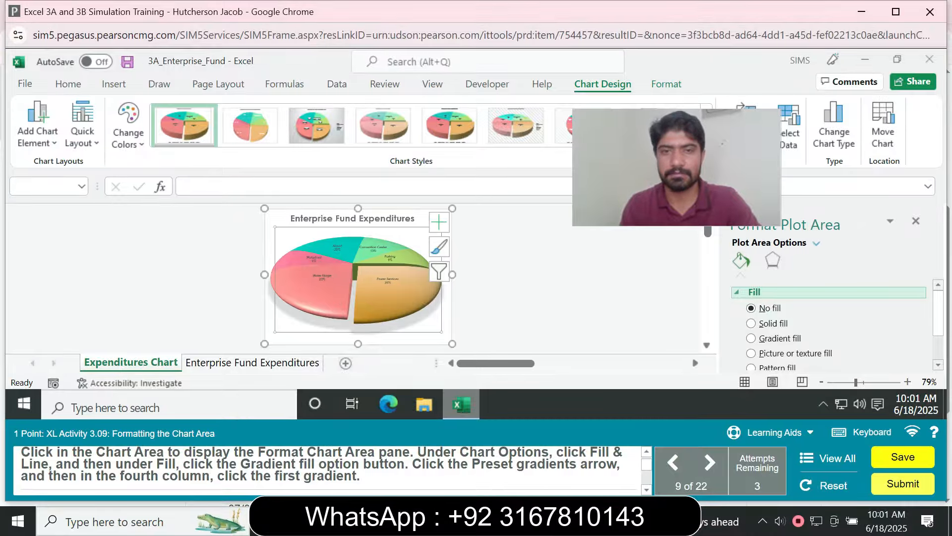
{"action": "left_click", "coordinate": [421, 235]}
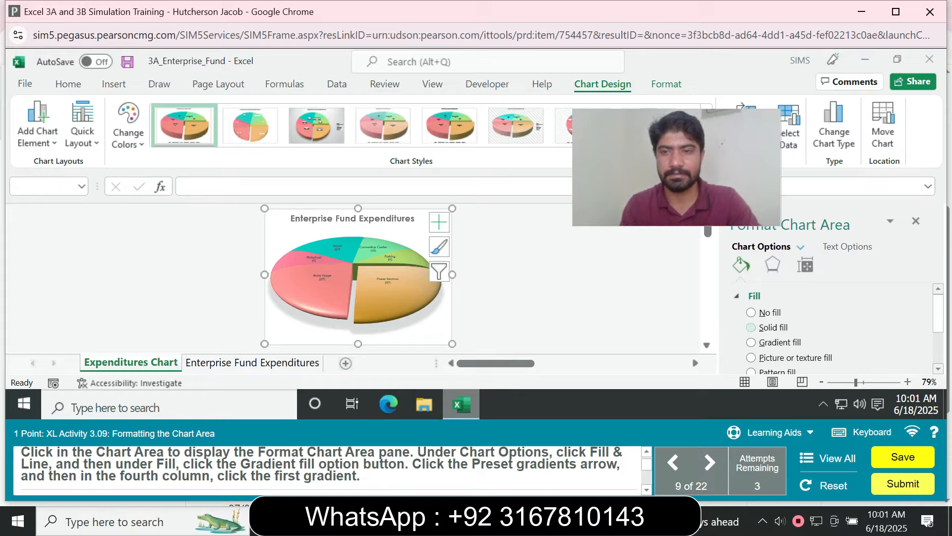
{"action": "left_click", "coordinate": [740, 264]}
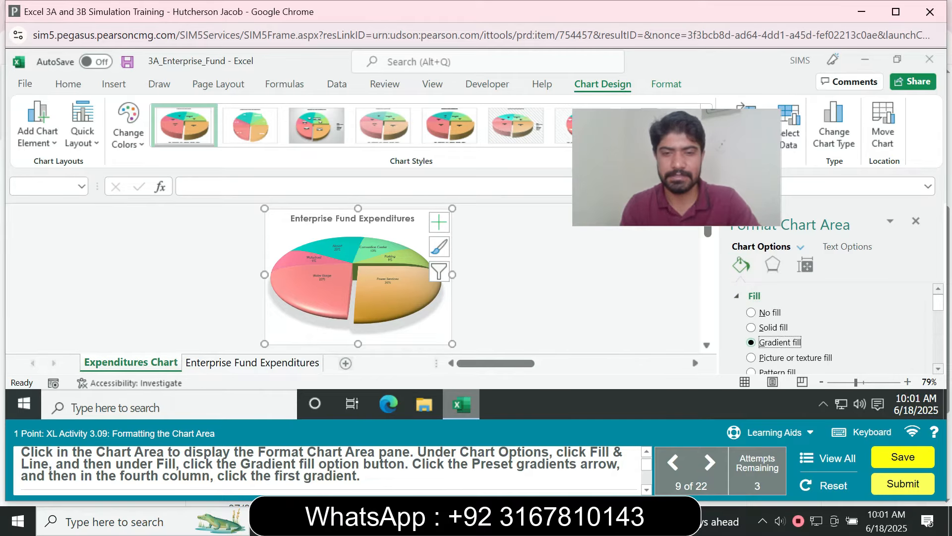
{"action": "left_click", "coordinate": [750, 342]}
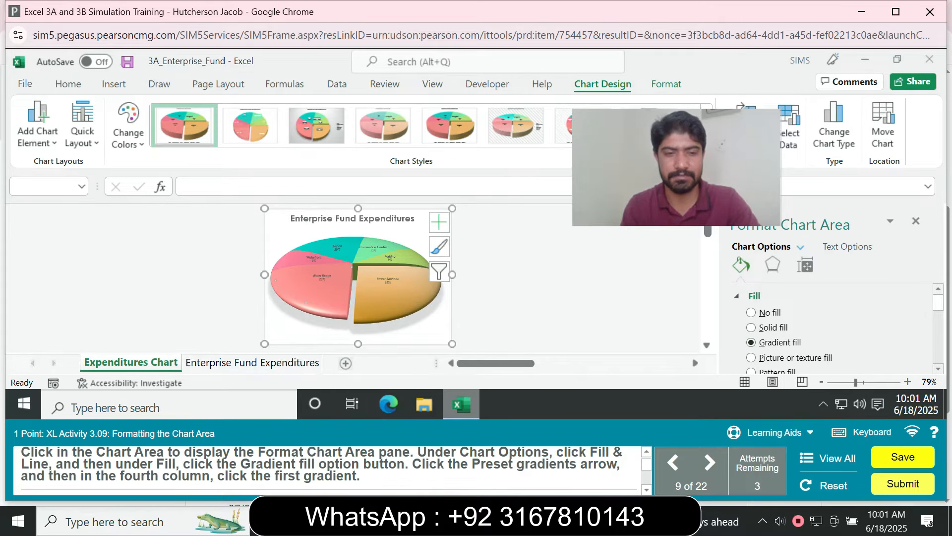
{"action": "scroll", "coordinate": [828, 327], "scroll_direction": "down", "scroll_amount": 3}
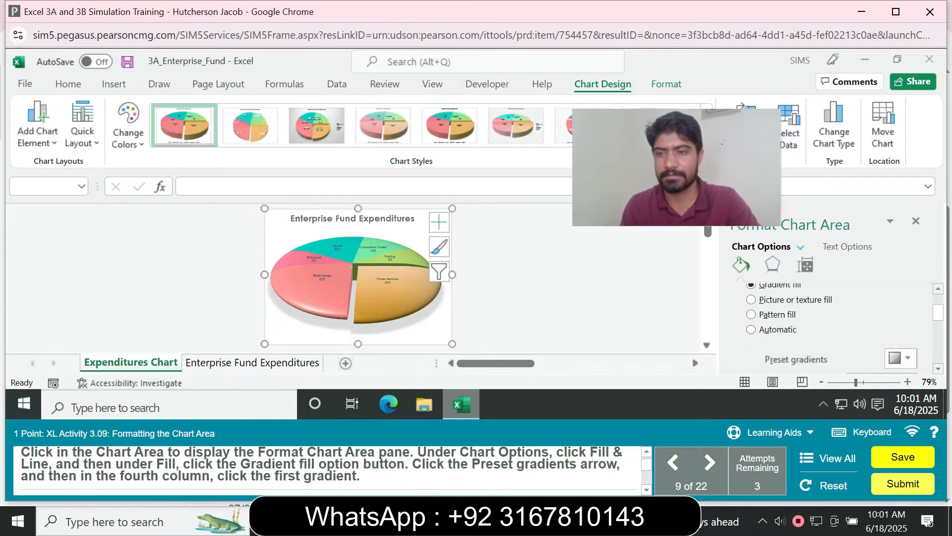
{"action": "left_click", "coordinate": [901, 327]}
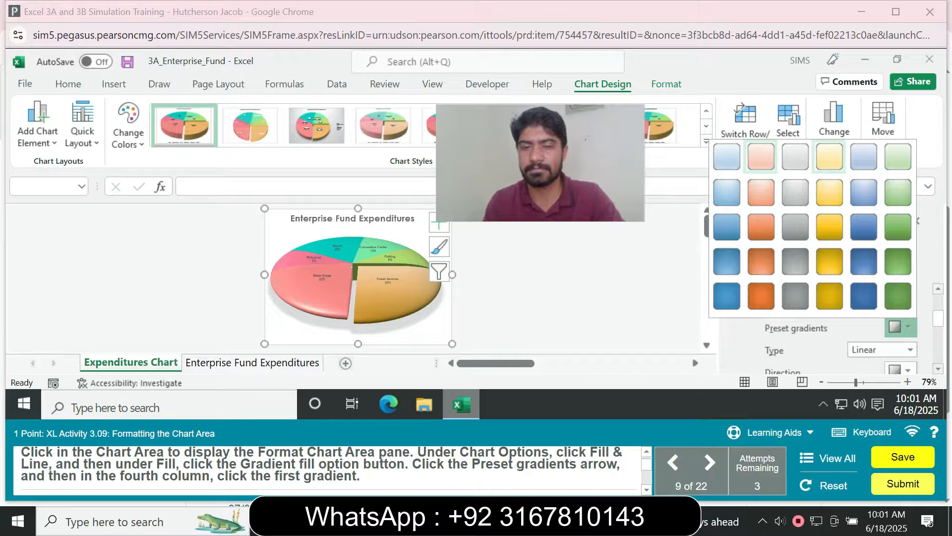
{"action": "left_click", "coordinate": [830, 156]}
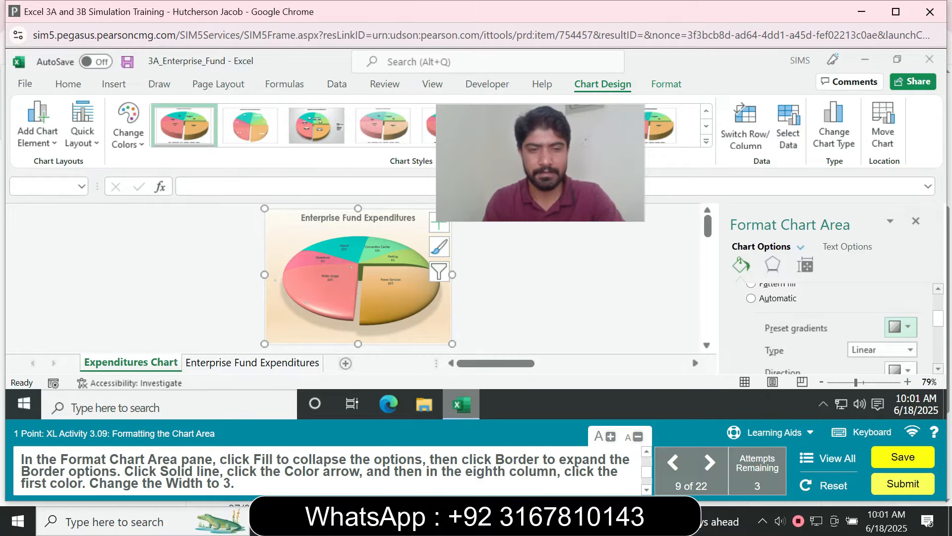
Give the chart area a solid line border in the first theme color of the eighth column
{"action": "scroll", "coordinate": [833, 327], "scroll_direction": "up", "scroll_amount": 4}
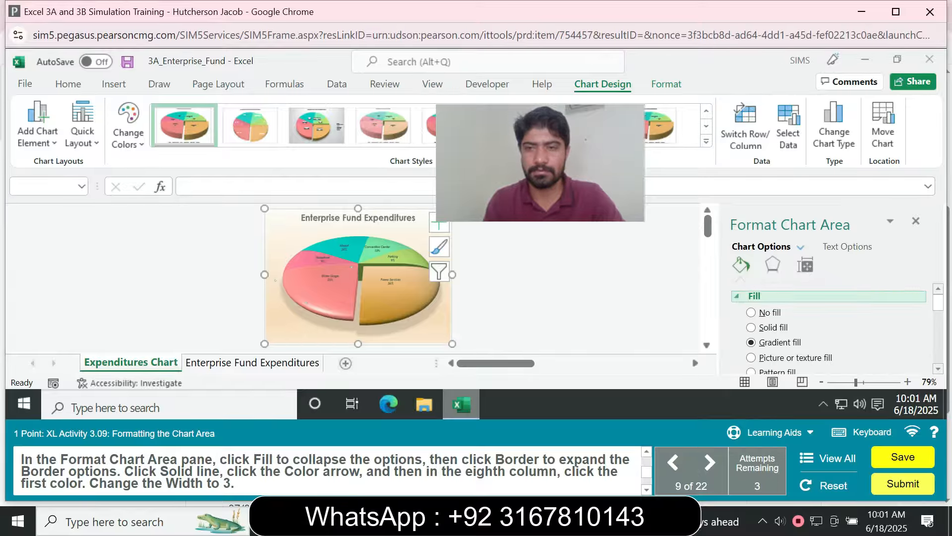
{"action": "left_click", "coordinate": [754, 296]}
{"action": "left_click", "coordinate": [763, 315]}
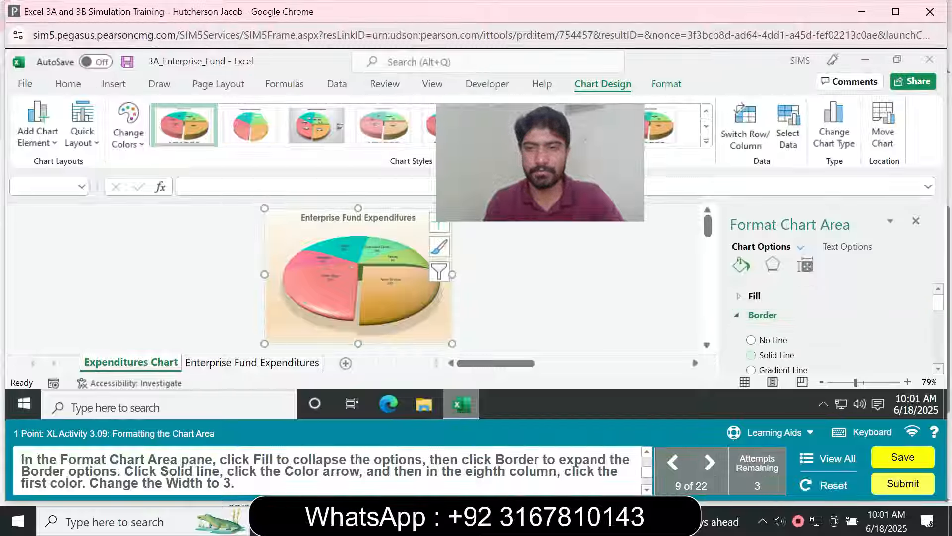
{"action": "left_click", "coordinate": [751, 355]}
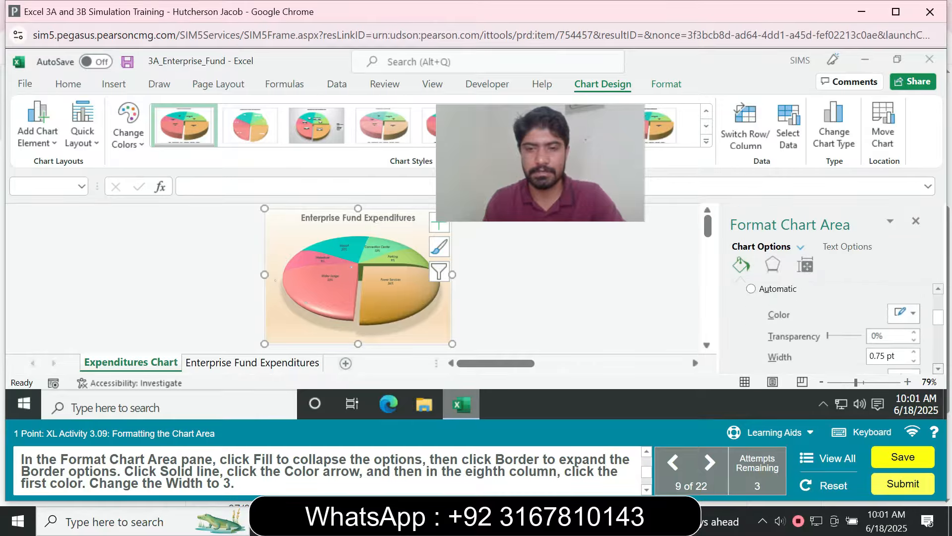
{"action": "left_click", "coordinate": [913, 291]}
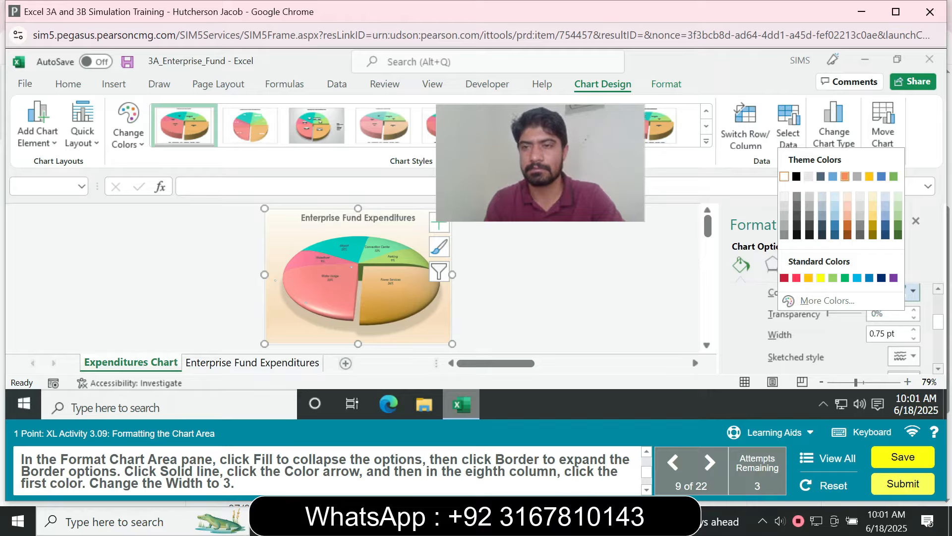
{"action": "left_click", "coordinate": [869, 176]}
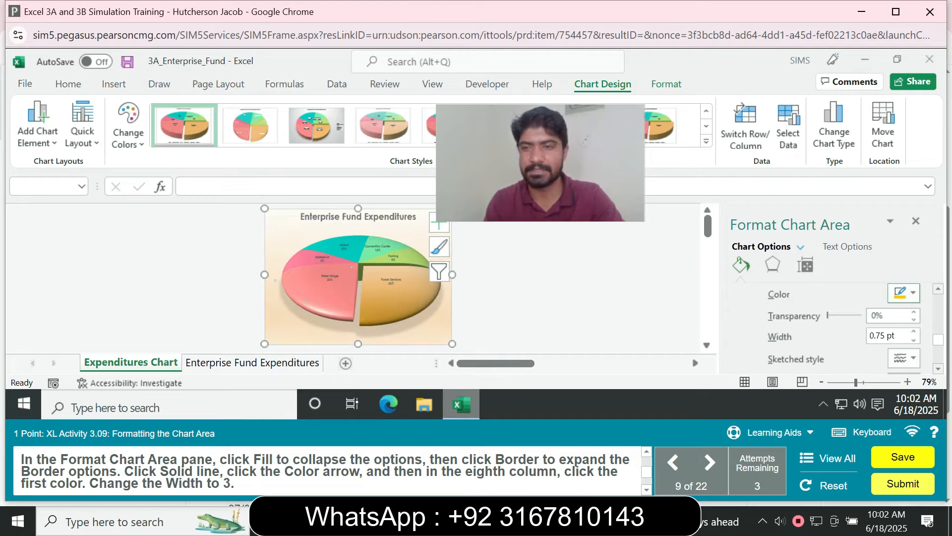
Set the chart area's border width to 3 pt and close the Format Chart Area pane
{"action": "left_click_drag", "start_coordinate": [881, 336], "coordinate": [869, 336]}
{"action": "type", "text": "3"}
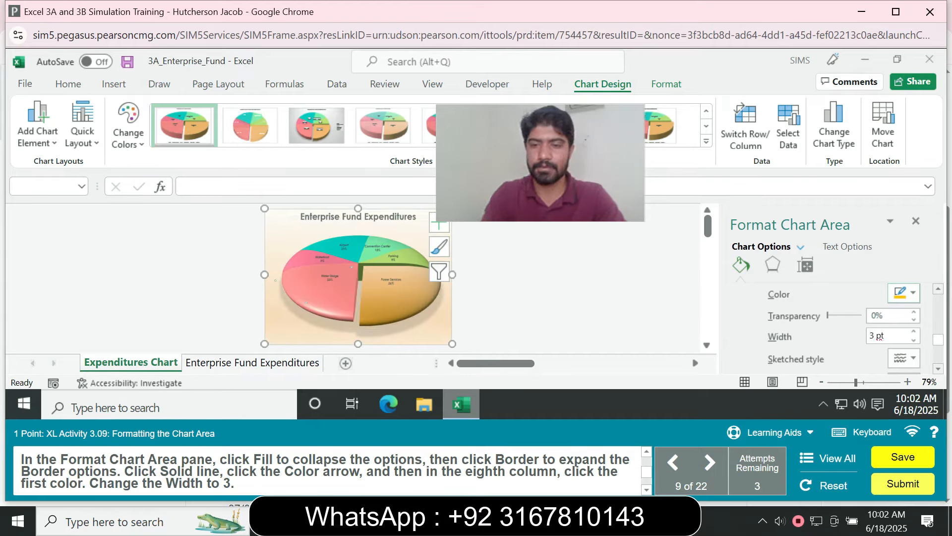
{"action": "key", "text": "Return"}
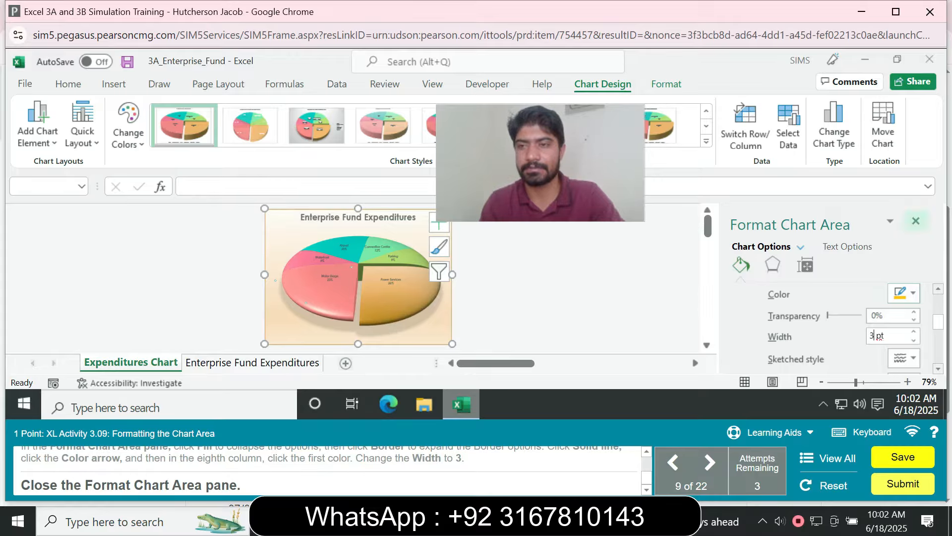
{"action": "left_click", "coordinate": [916, 221]}
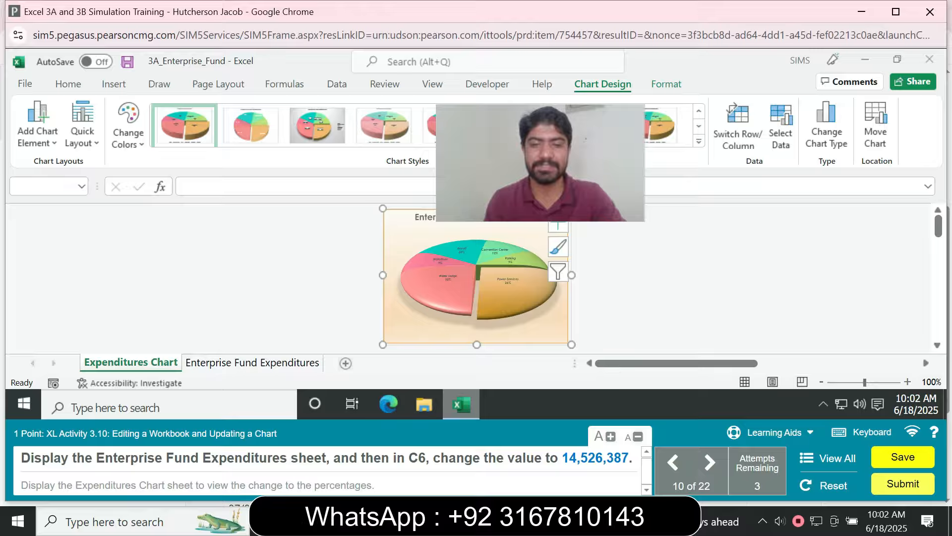
Change cell C6 on the Enterprise Fund Expenditures sheet to 14,526,387, and return to the Expenditures Chart sheet
{"action": "left_click", "coordinate": [252, 363]}
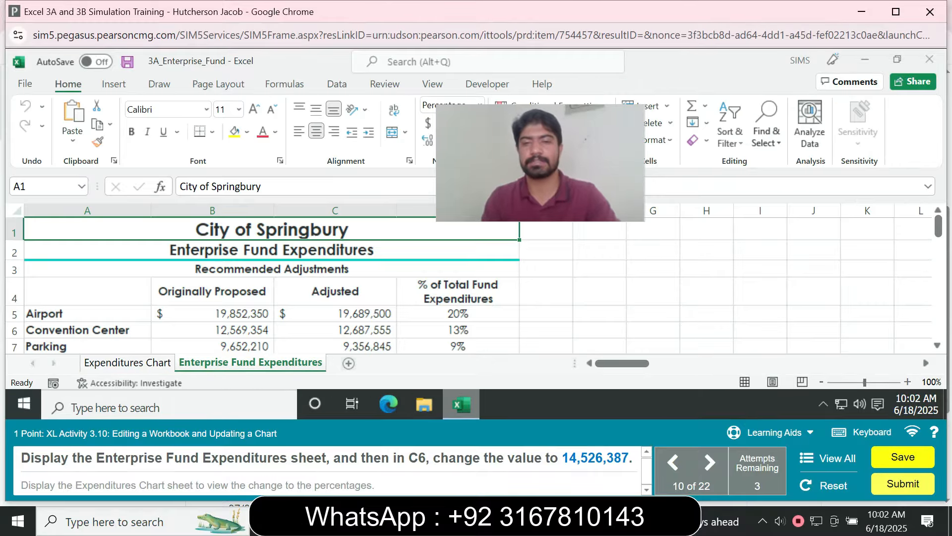
{"action": "left_click_drag", "start_coordinate": [563, 459], "coordinate": [629, 459]}
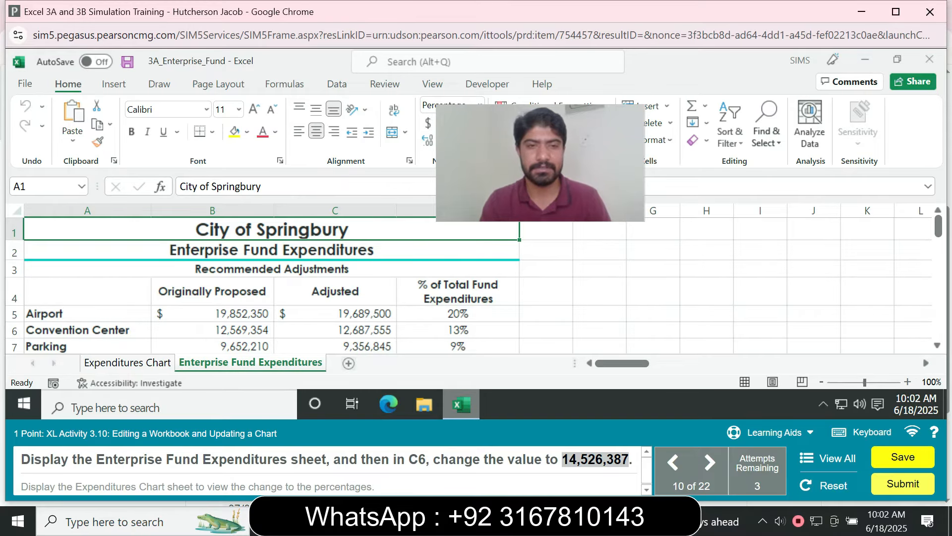
{"action": "left_click", "coordinate": [335, 329]}
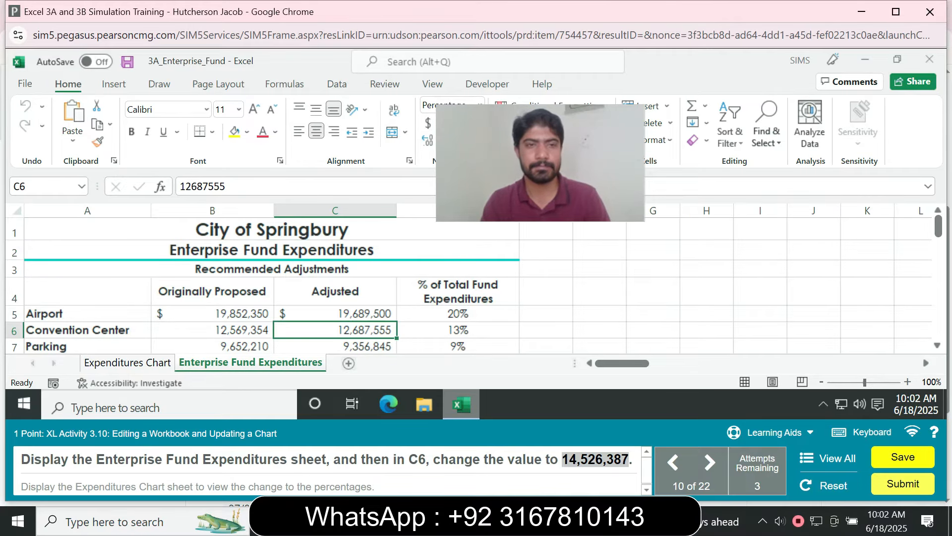
{"action": "type", "text": "14,526,387"}
{"action": "key", "text": "Return"}
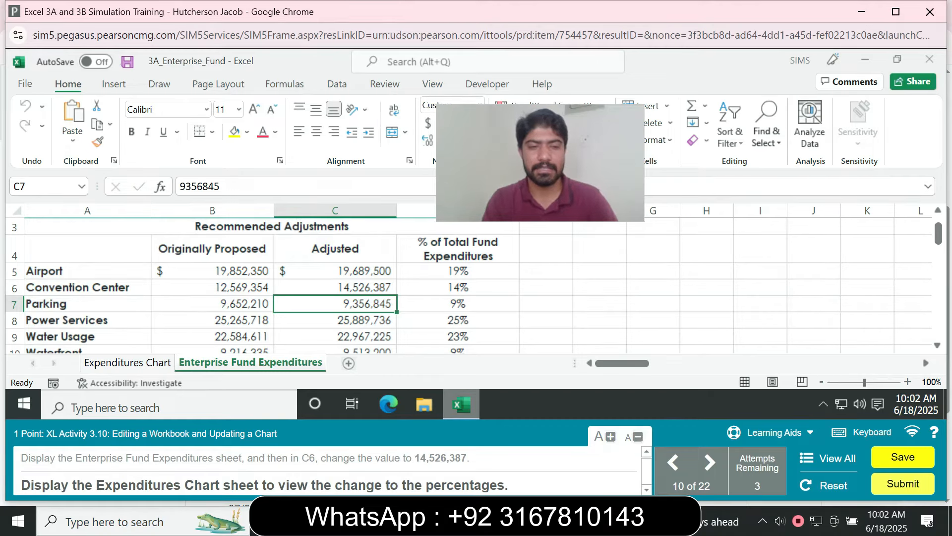
{"action": "left_click", "coordinate": [127, 362]}
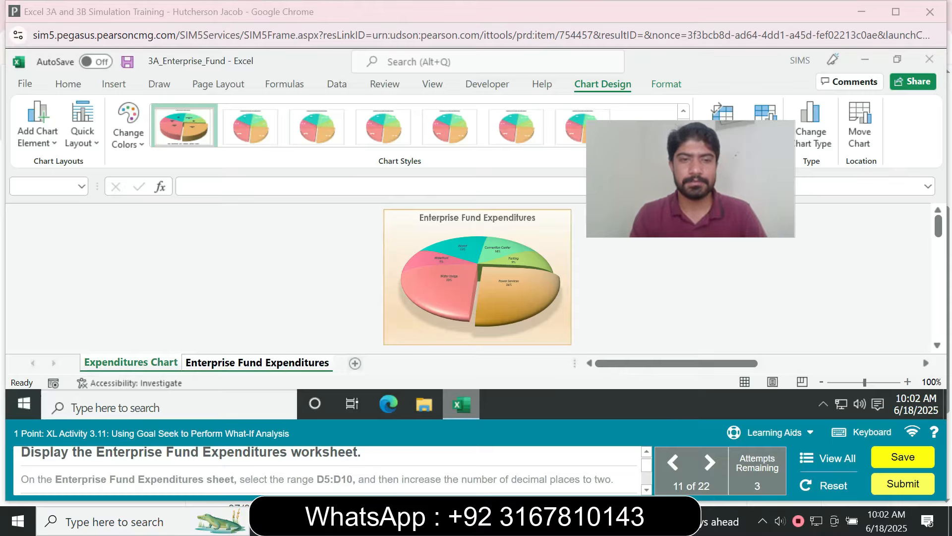
On the Enterprise Fund Expenditures sheet, increase the percentages in D5:D10 to two decimal places
{"action": "left_click", "coordinate": [257, 362]}
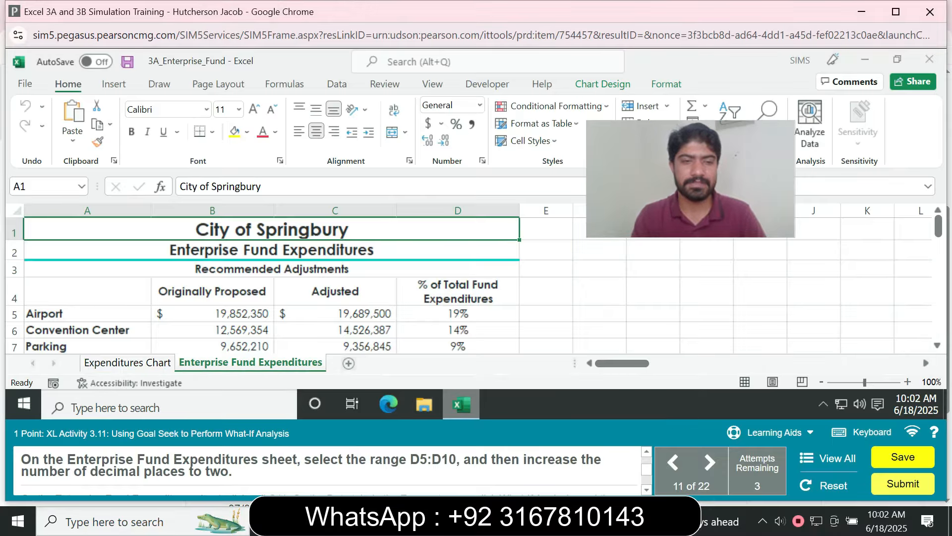
{"action": "left_click", "coordinate": [43, 186]}
{"action": "type", "text": "D5"}
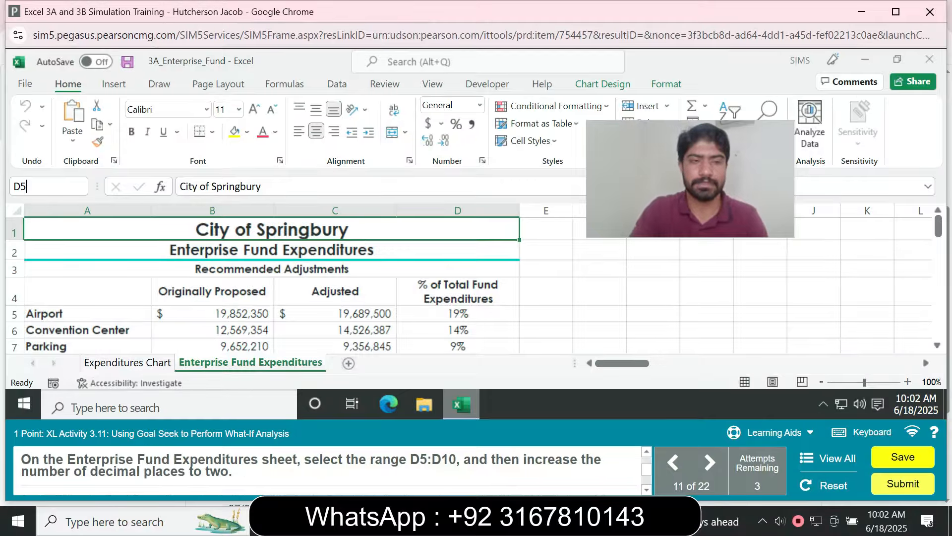
{"action": "type", "text": ":D10"}
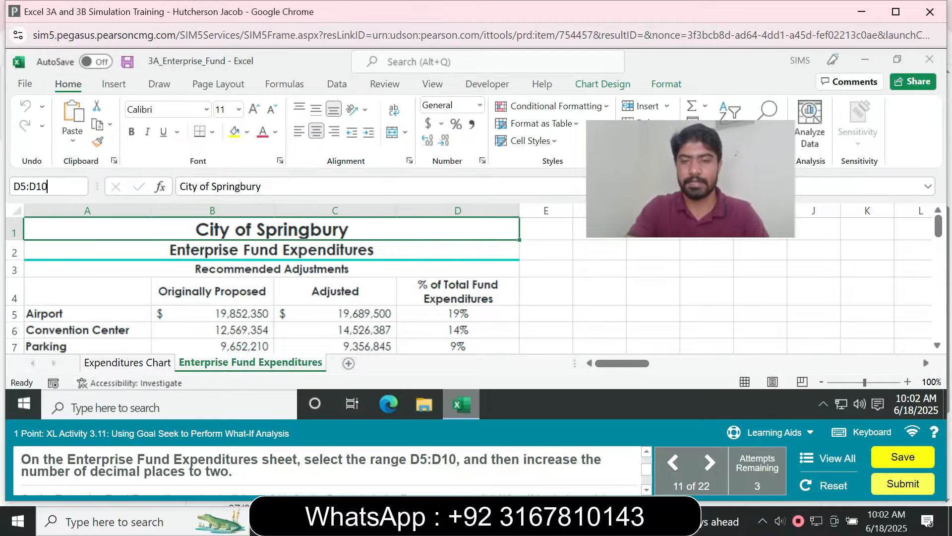
{"action": "key", "text": "Return"}
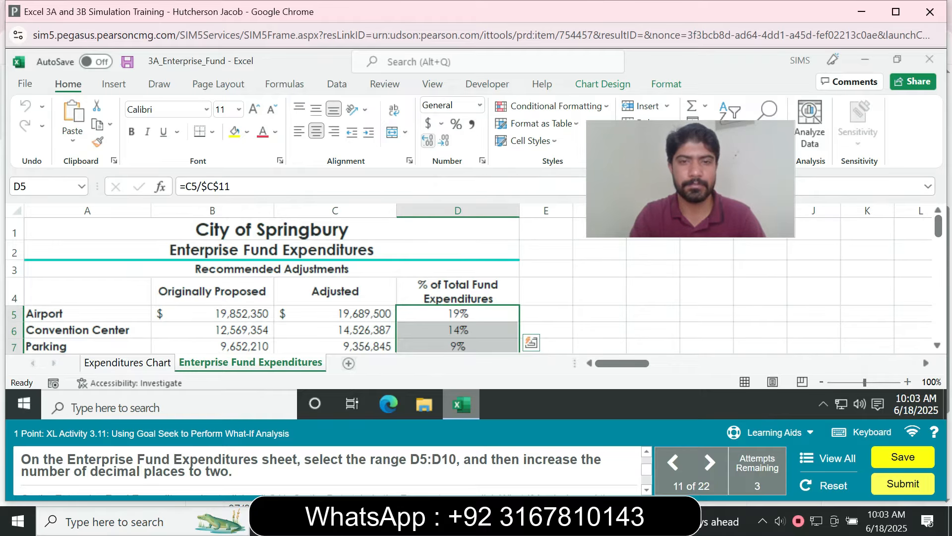
{"action": "left_click", "coordinate": [428, 140]}
{"action": "left_click", "coordinate": [428, 140]}
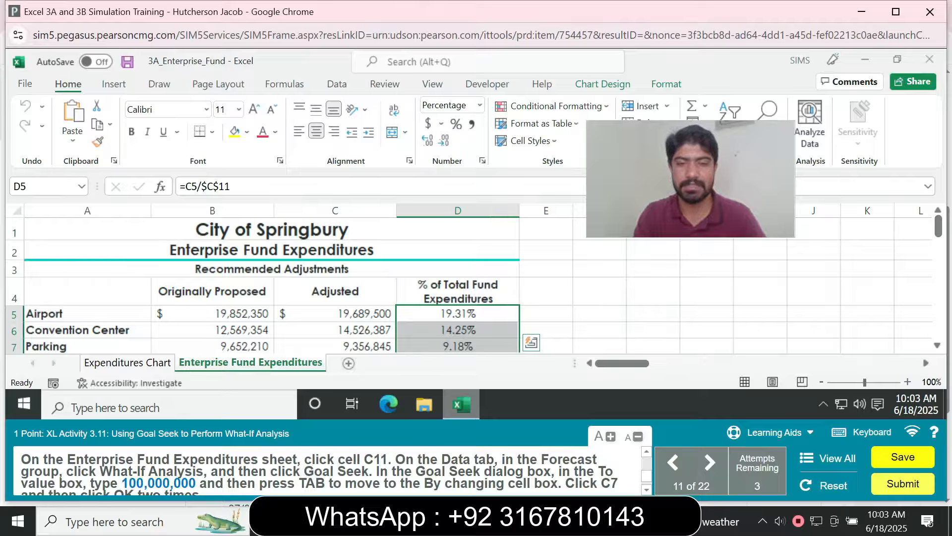
Select the Adjusted total in cell C11 and start a Goal Seek what-if analysis on it
{"action": "scroll", "coordinate": [327, 470], "scroll_direction": "down", "scroll_amount": 1}
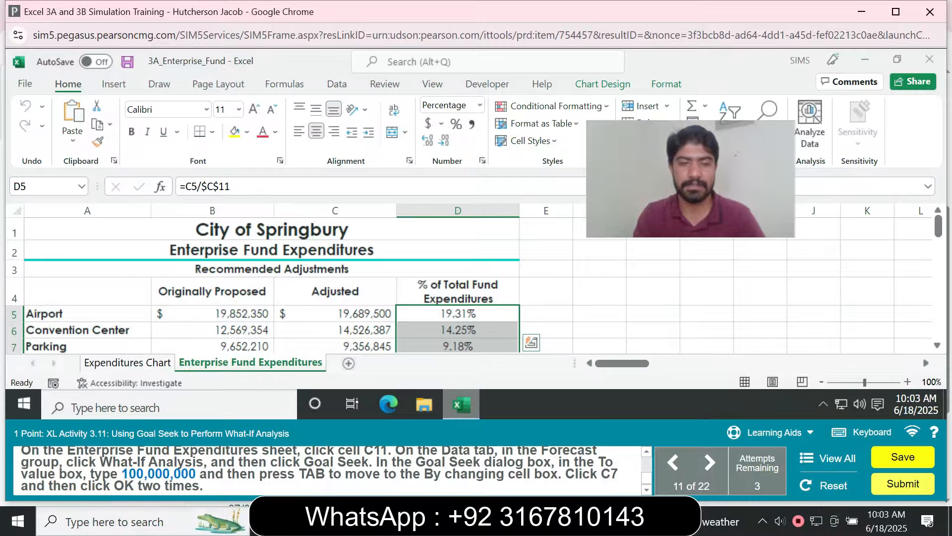
{"action": "left_click", "coordinate": [46, 187]}
{"action": "type", "text": "C11"}
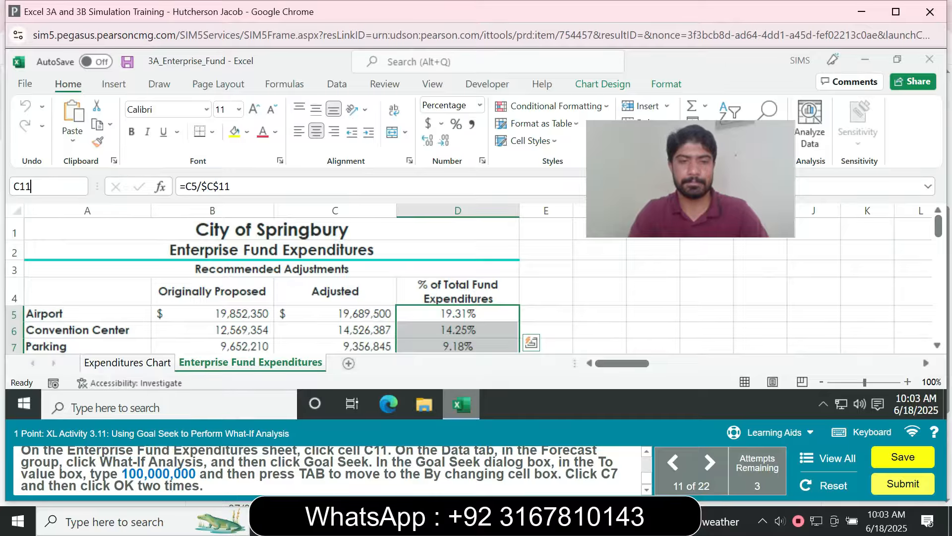
{"action": "key", "text": "Return"}
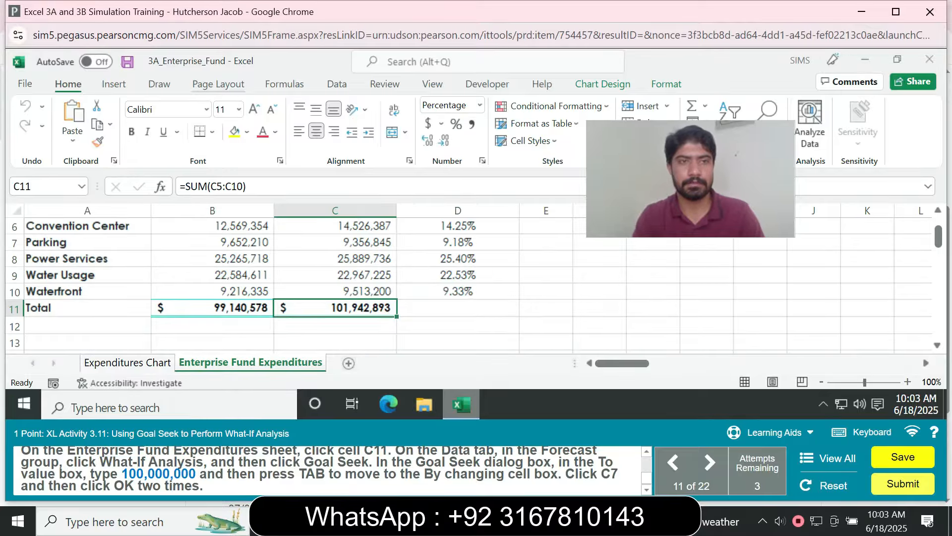
{"action": "left_click", "coordinate": [337, 84]}
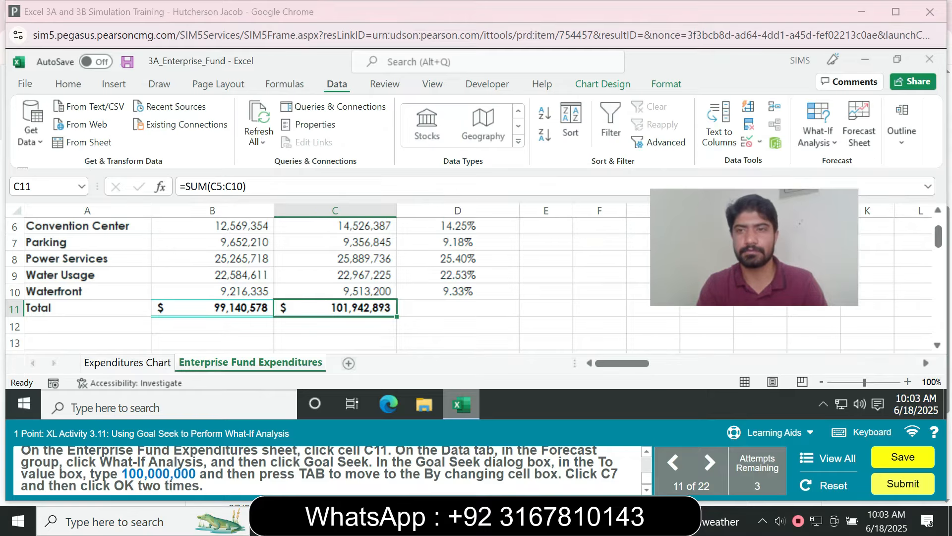
{"action": "left_click", "coordinate": [817, 130]}
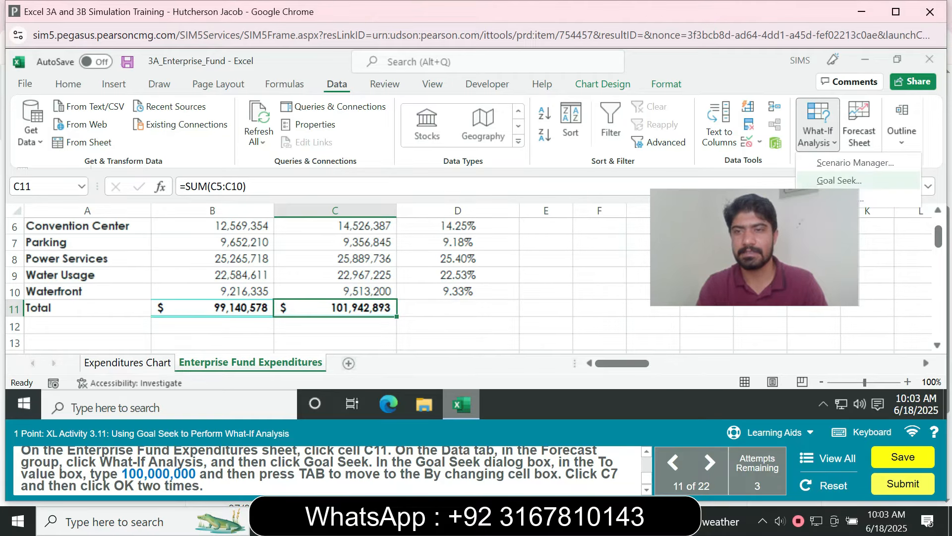
{"action": "left_click", "coordinate": [839, 181]}
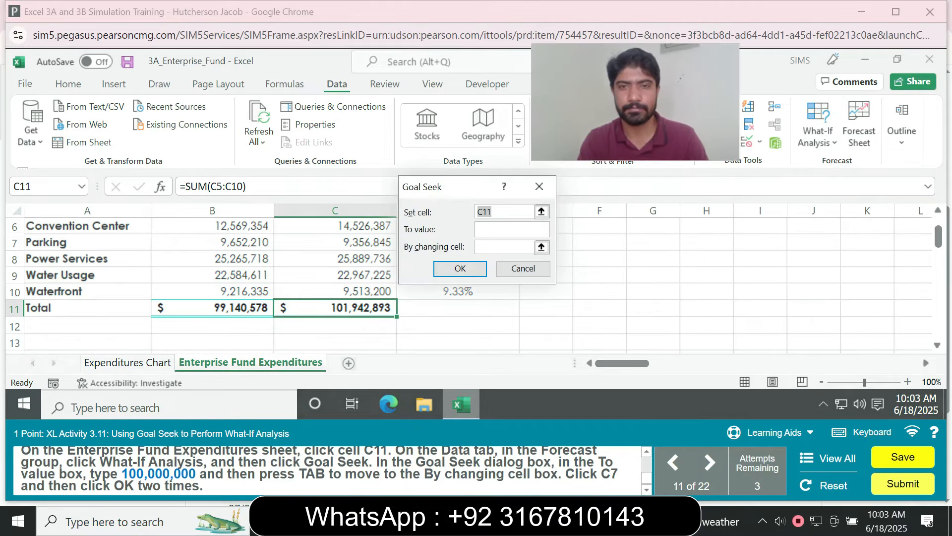
Try to run Goal Seek with a target value of 100,000,000 without specifying a changing cell
{"action": "left_click", "coordinate": [512, 229]}
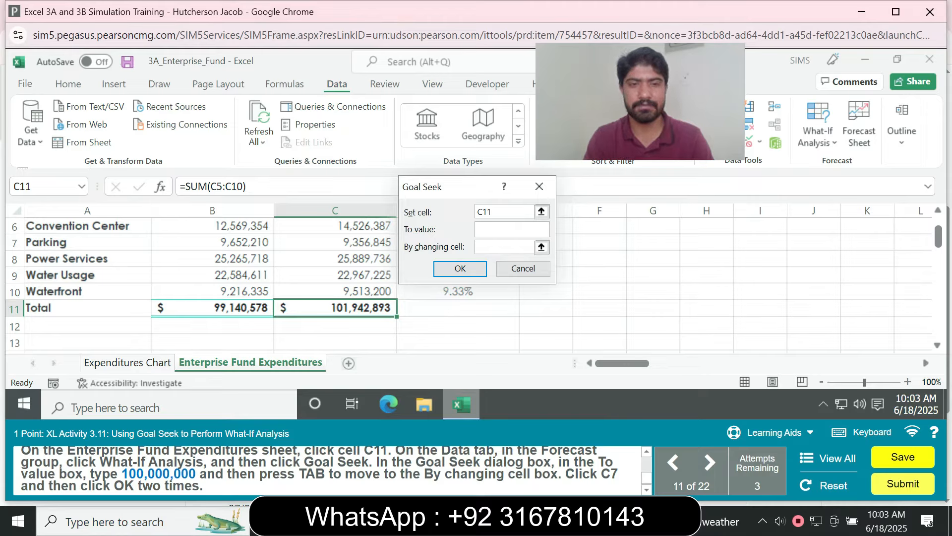
{"action": "type", "text": "100"}
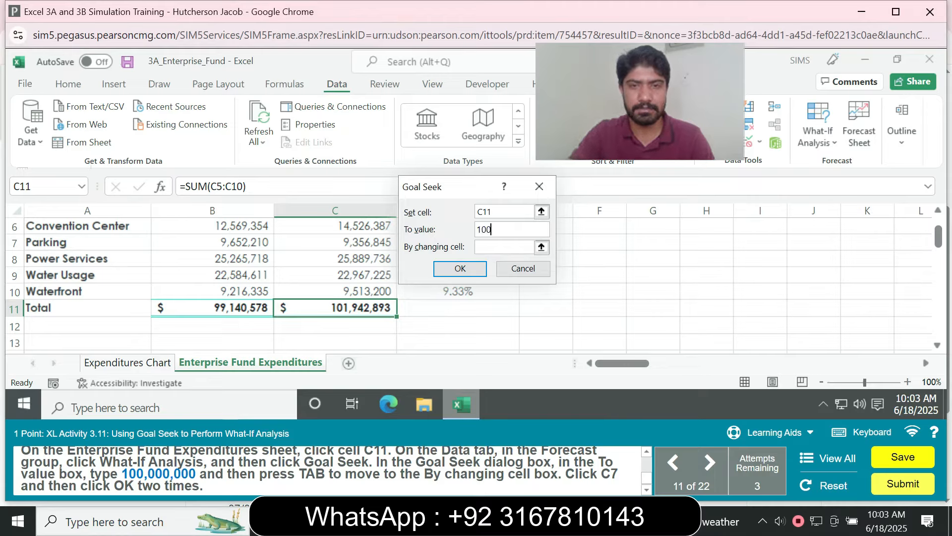
{"action": "type", "text": "000"}
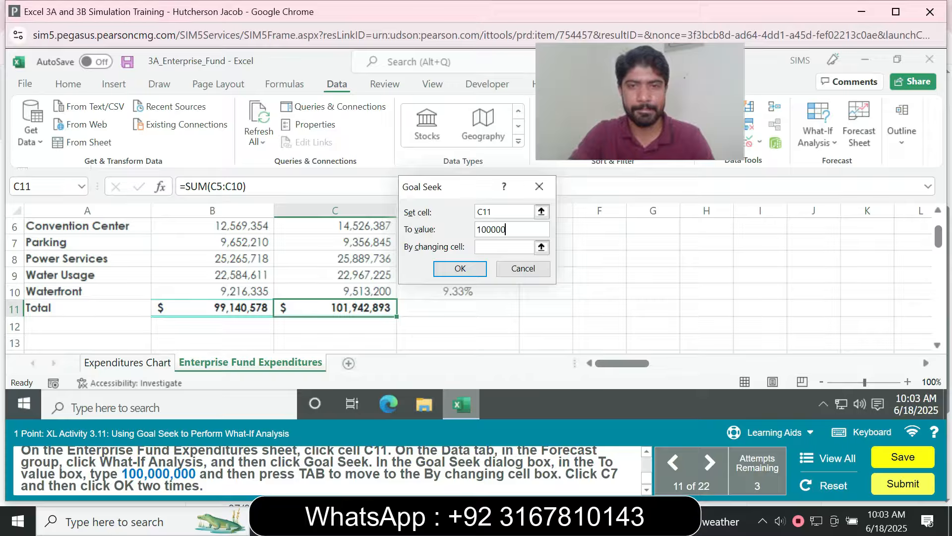
{"action": "type", "text": "00"}
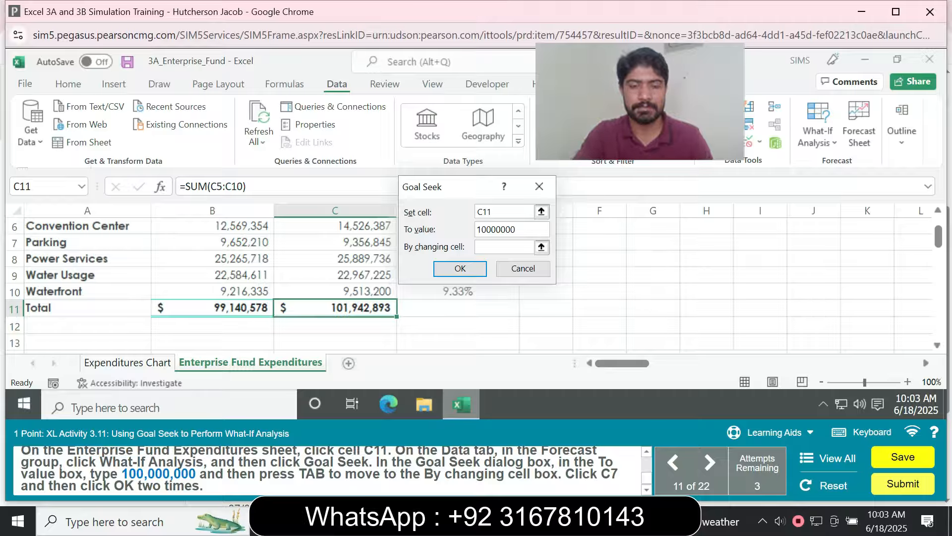
{"action": "key", "text": "Return"}
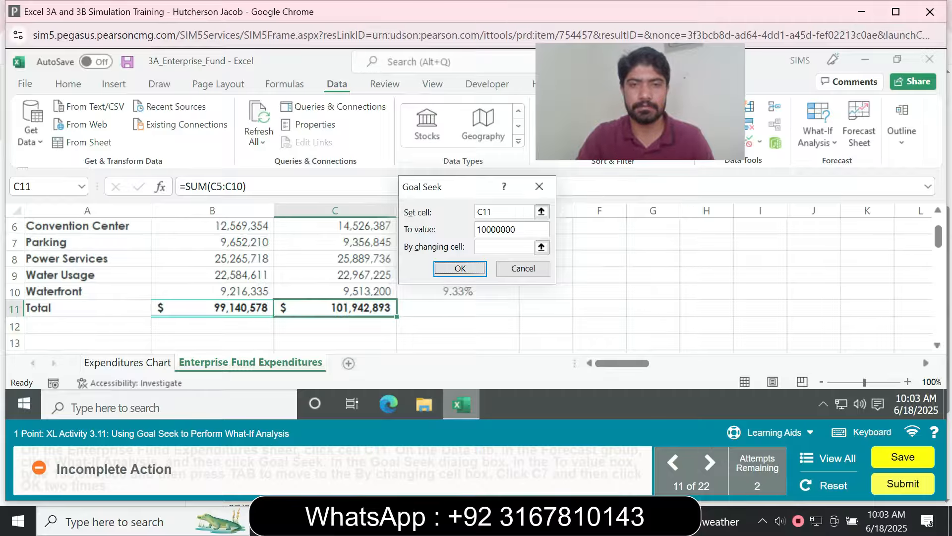
{"action": "left_click", "coordinate": [517, 230]}
{"action": "type", "text": "0"}
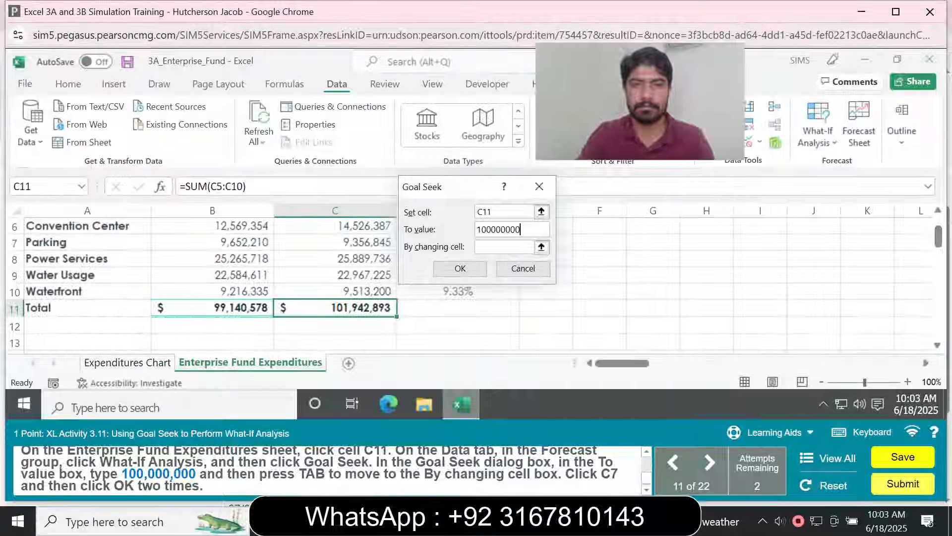
{"action": "key", "text": "Return"}
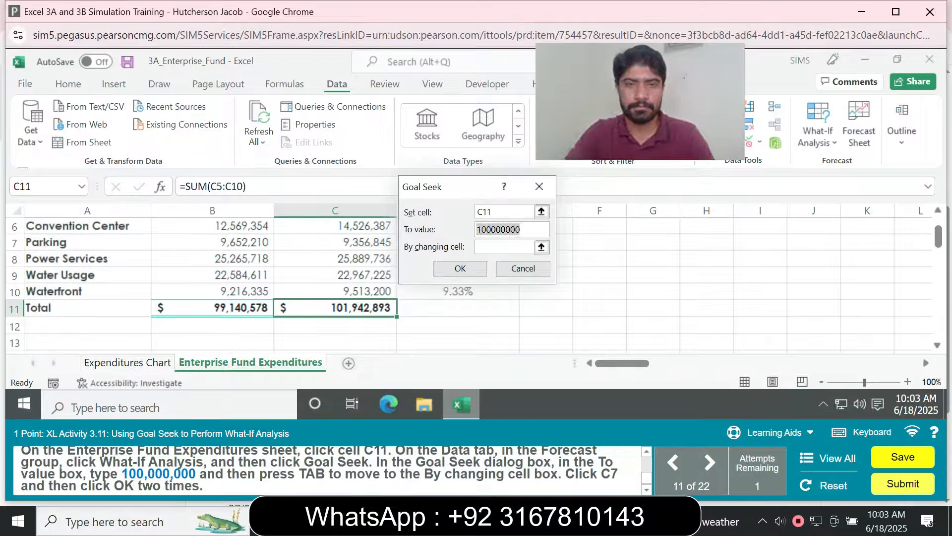
Run Goal Seek to bring C11 to 100,000,000 by changing cell C7, and accept the solution
{"action": "type", "text": "1000000"}
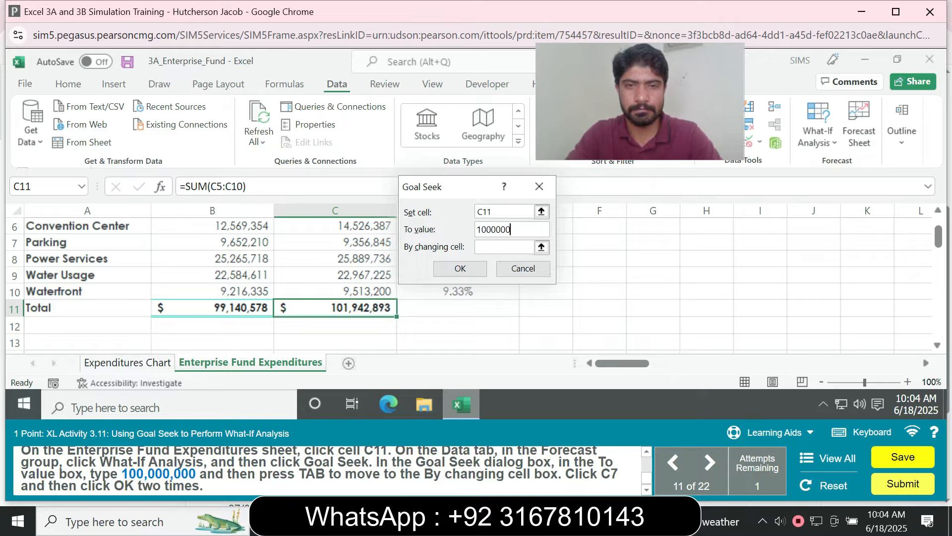
{"action": "type", "text": "00"}
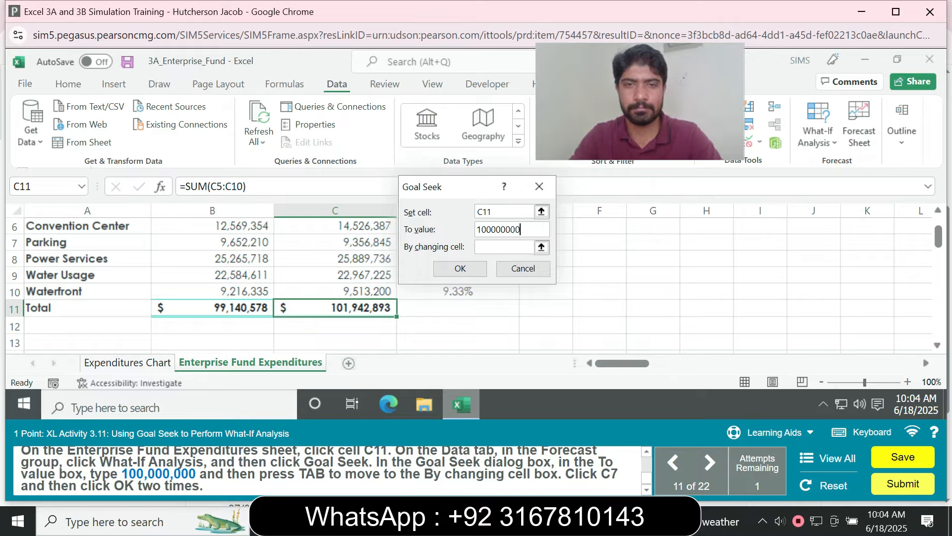
{"action": "key", "text": "Tab"}
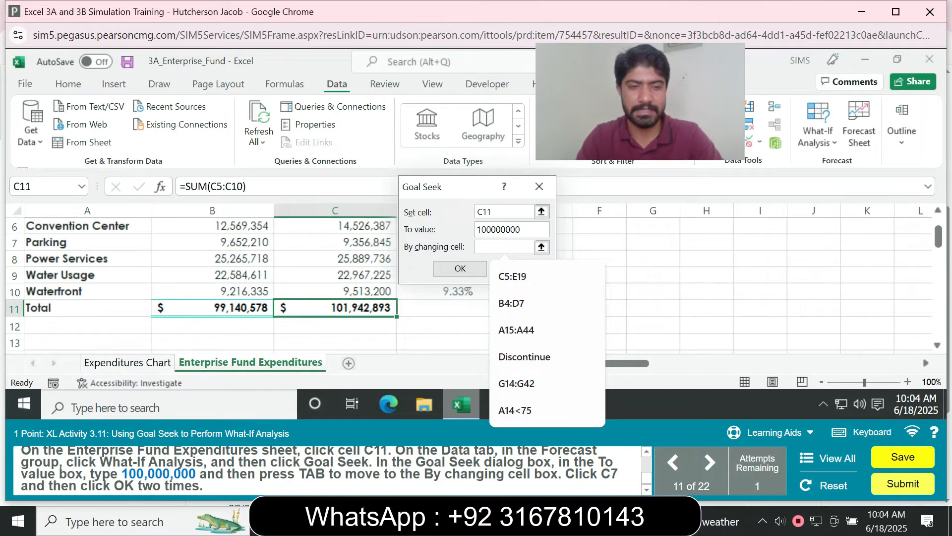
{"action": "left_click", "coordinate": [336, 258]}
{"action": "left_click", "coordinate": [335, 243]}
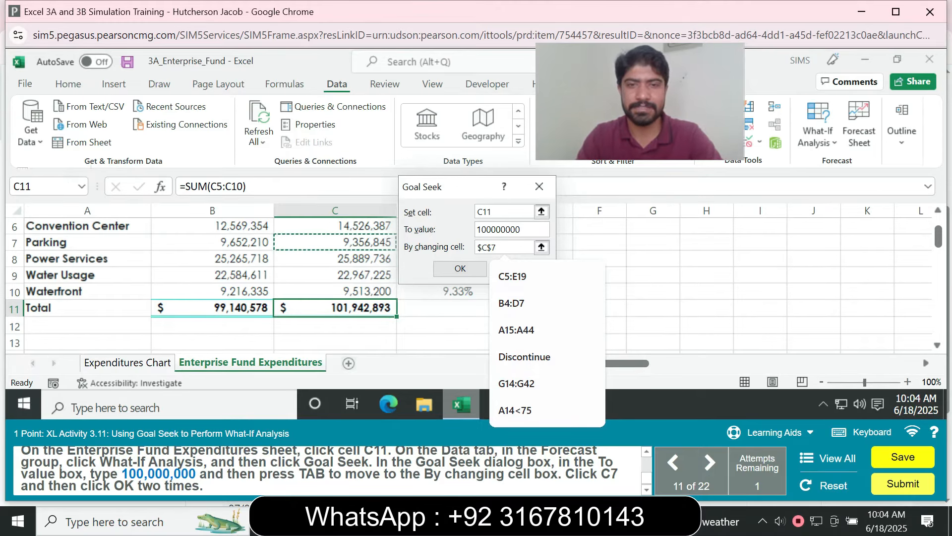
{"action": "left_click", "coordinate": [460, 268]}
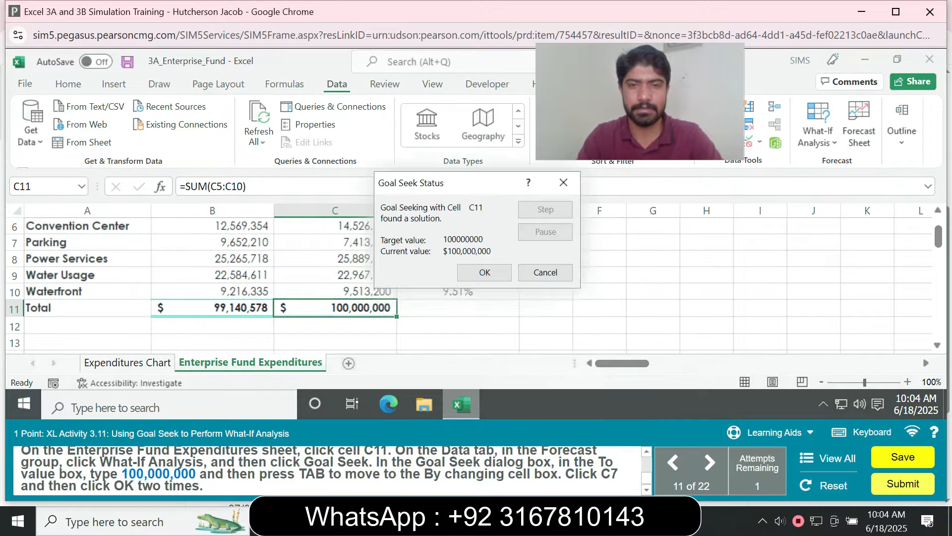
{"action": "key", "text": "Return"}
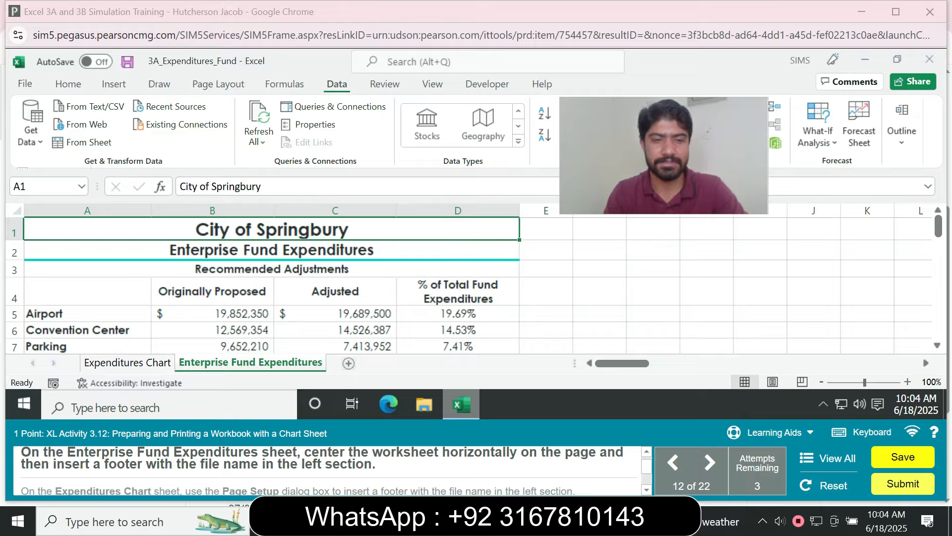
In Page Setup, center the Enterprise Fund Expenditures worksheet horizontally on the page
{"action": "left_click", "coordinate": [218, 84]}
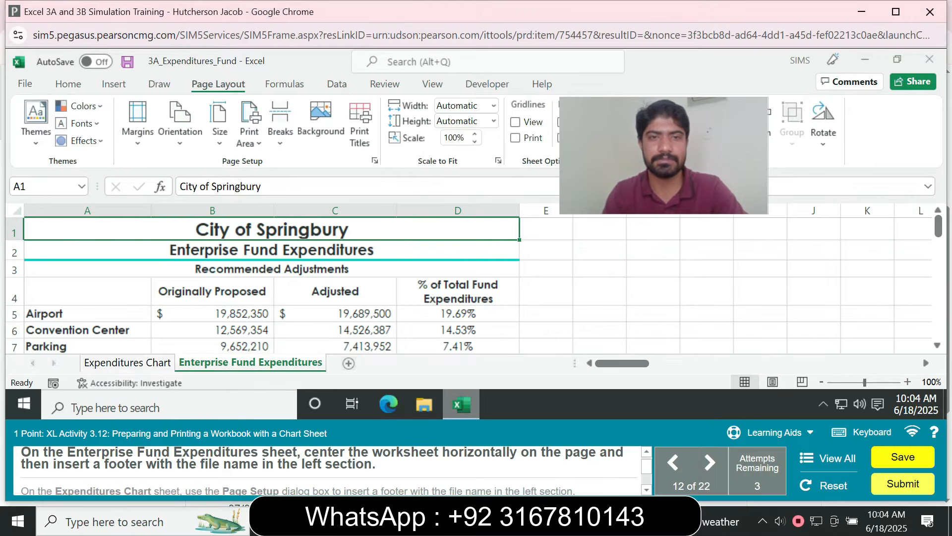
{"action": "left_click", "coordinate": [375, 161]}
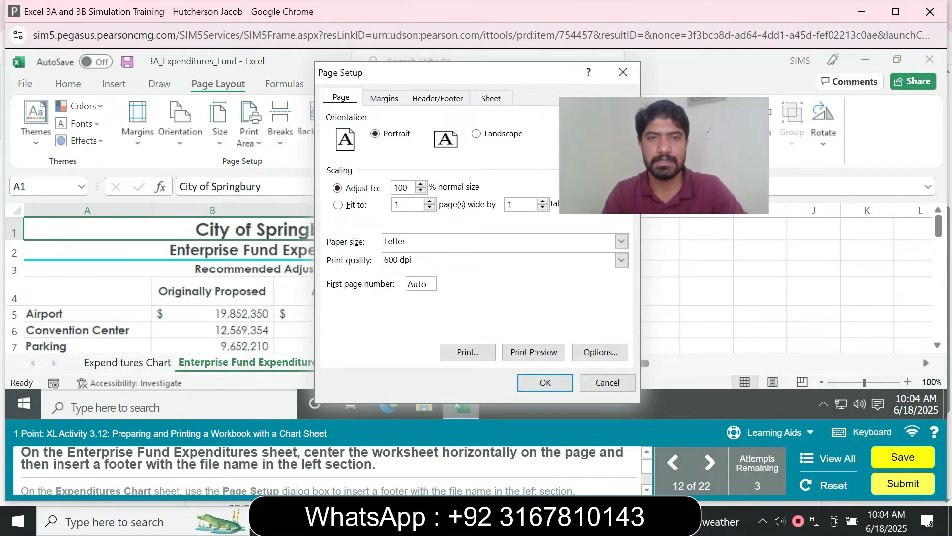
{"action": "left_click", "coordinate": [384, 98]}
{"action": "left_click", "coordinate": [338, 305]}
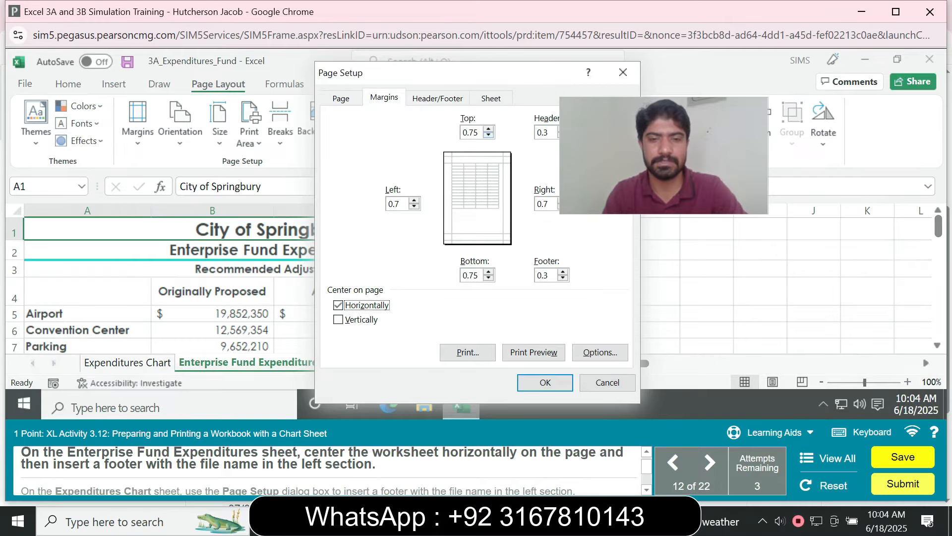
Insert a custom footer with the file name in the left section and apply the page setup
{"action": "left_click", "coordinate": [437, 98]}
{"action": "left_click", "coordinate": [520, 196]}
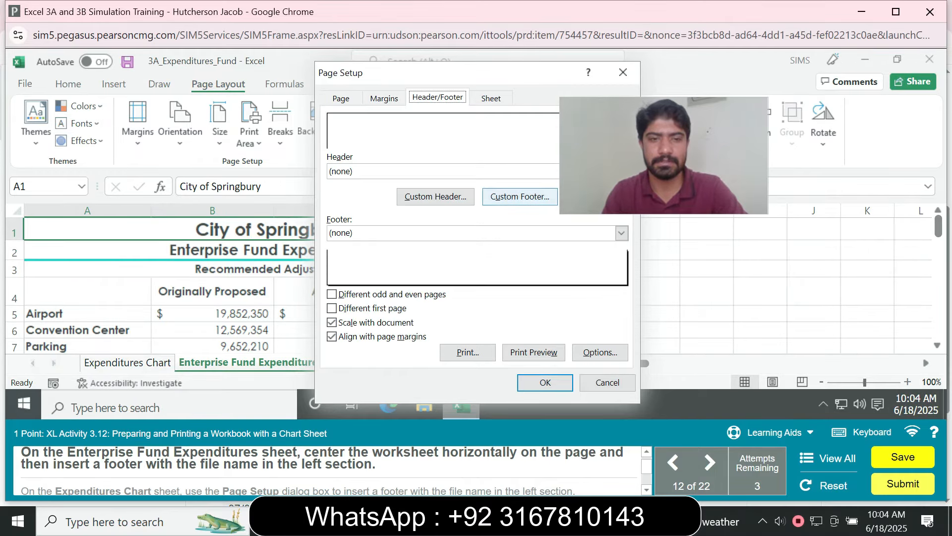
{"action": "left_click", "coordinate": [517, 229]}
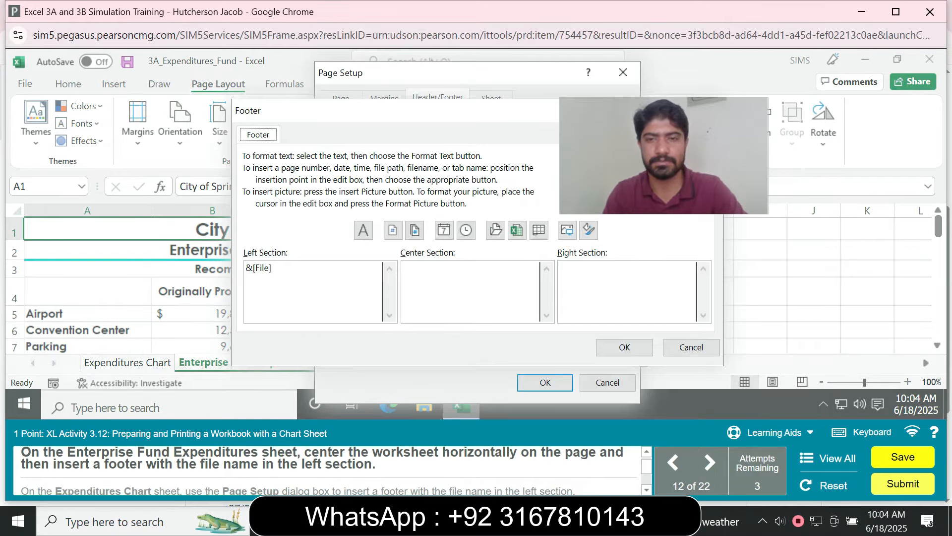
{"action": "left_click", "coordinate": [625, 347]}
{"action": "left_click", "coordinate": [545, 381]}
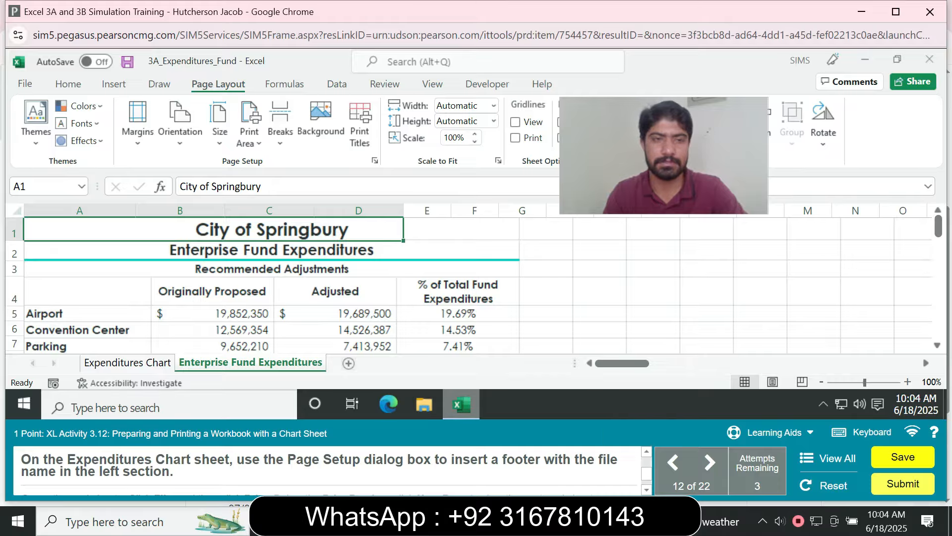
On the Expenditures Chart sheet, use Page Setup to insert a custom footer with the file name in the left section
{"action": "left_click", "coordinate": [127, 362]}
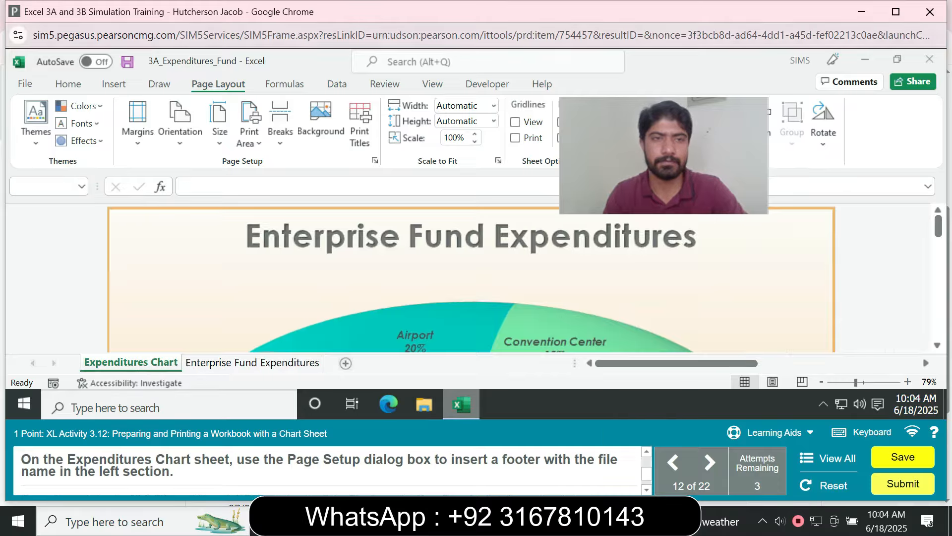
{"action": "left_click", "coordinate": [218, 85]}
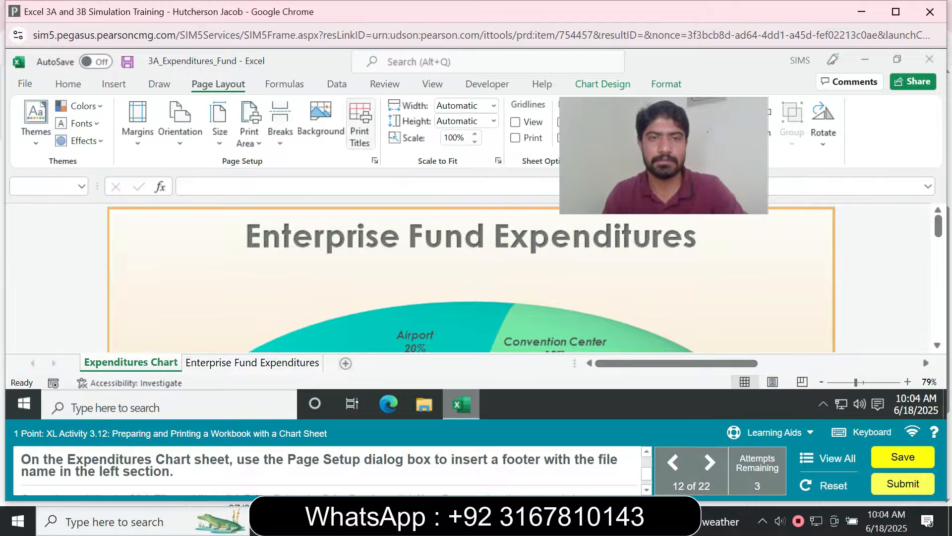
{"action": "left_click", "coordinate": [373, 162]}
{"action": "left_click", "coordinate": [437, 98]}
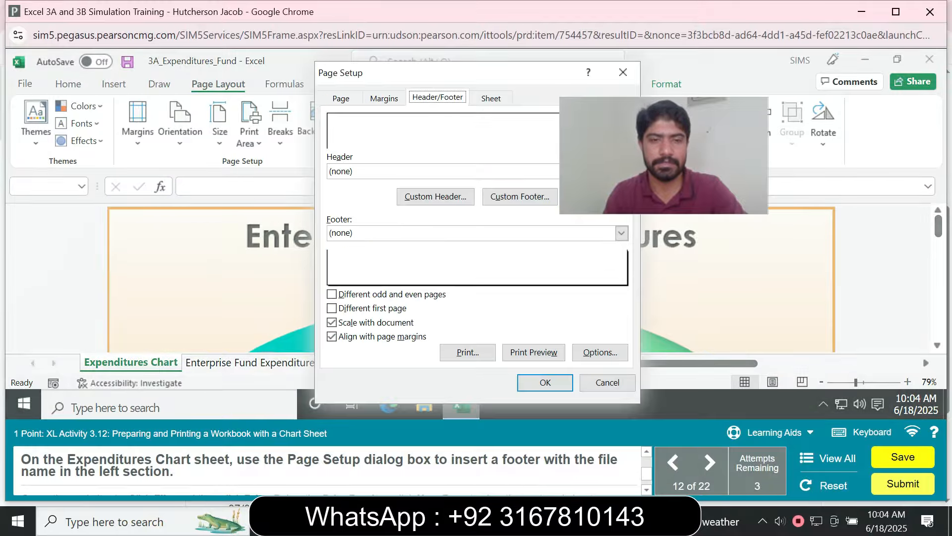
{"action": "left_click", "coordinate": [520, 196]}
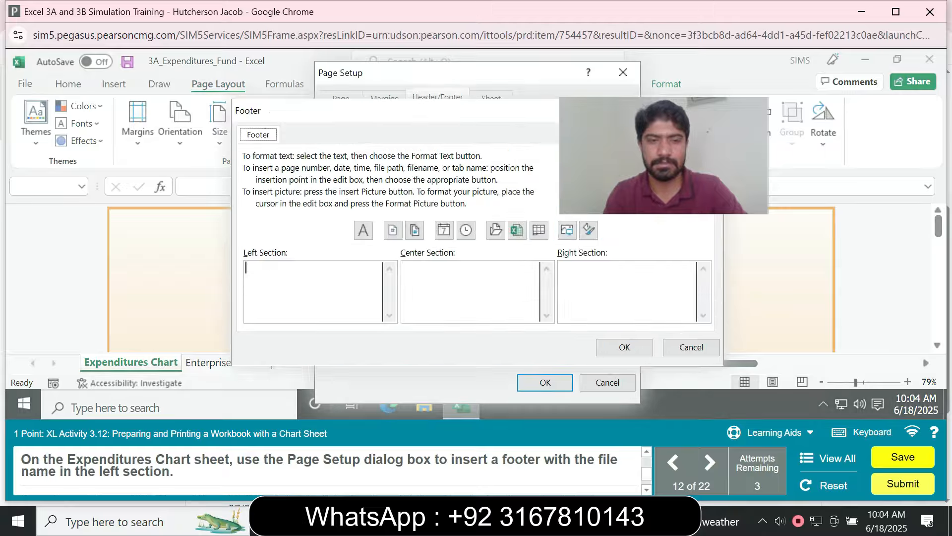
{"action": "left_click", "coordinate": [517, 230]}
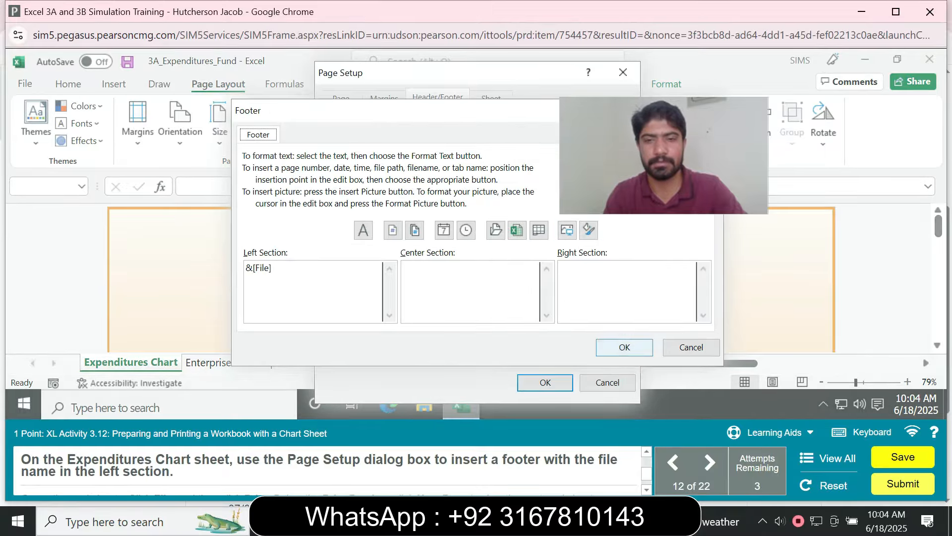
{"action": "left_click", "coordinate": [625, 347]}
{"action": "left_click", "coordinate": [545, 382]}
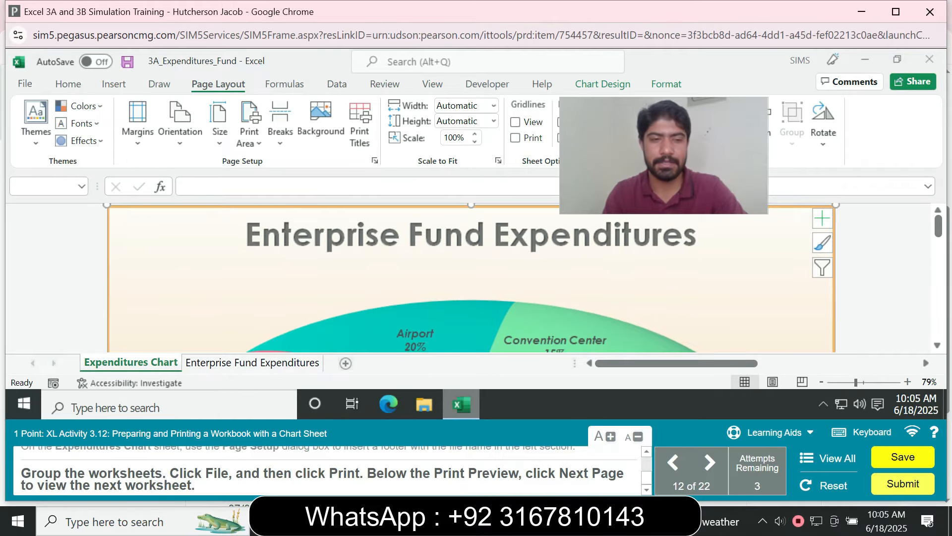
Group all the worksheets and view the second page in Print Preview
{"action": "right_click", "coordinate": [149, 363]}
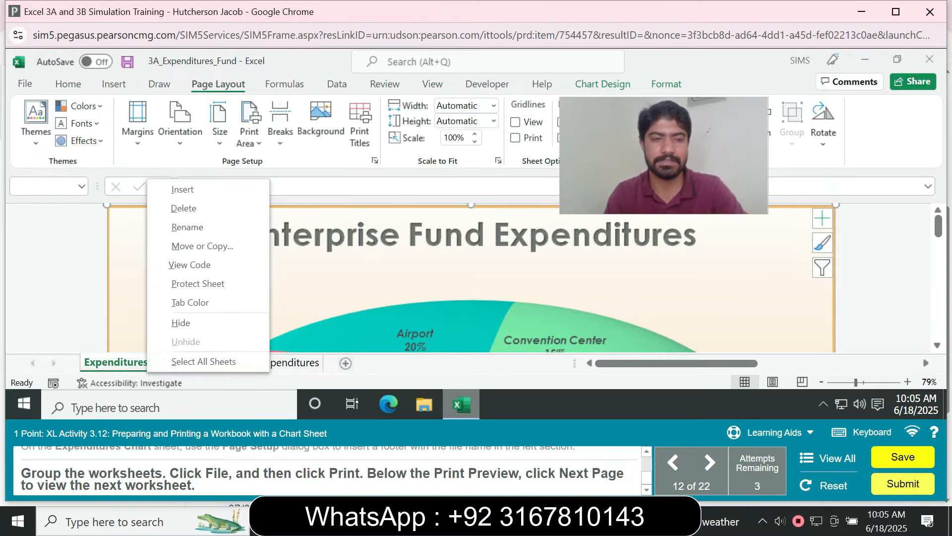
{"action": "left_click", "coordinate": [203, 361]}
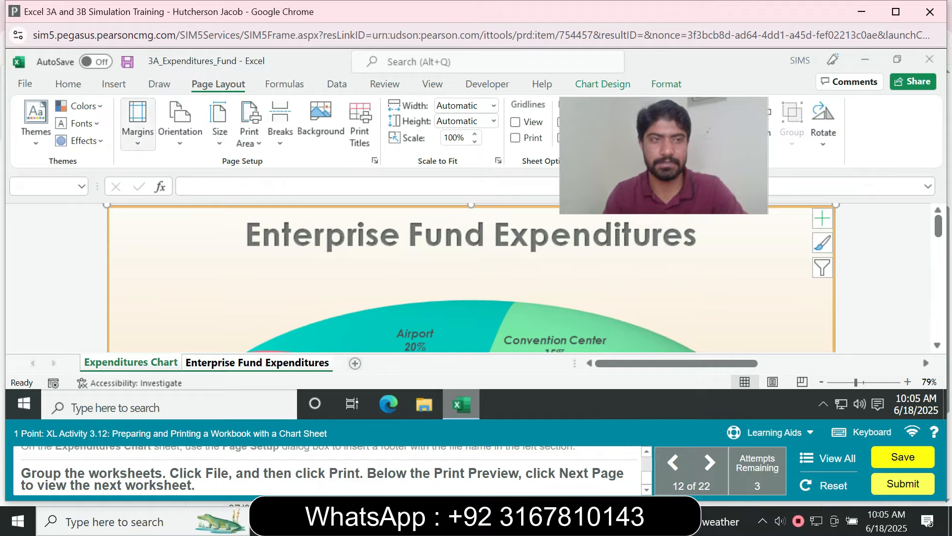
{"action": "left_click", "coordinate": [25, 83]}
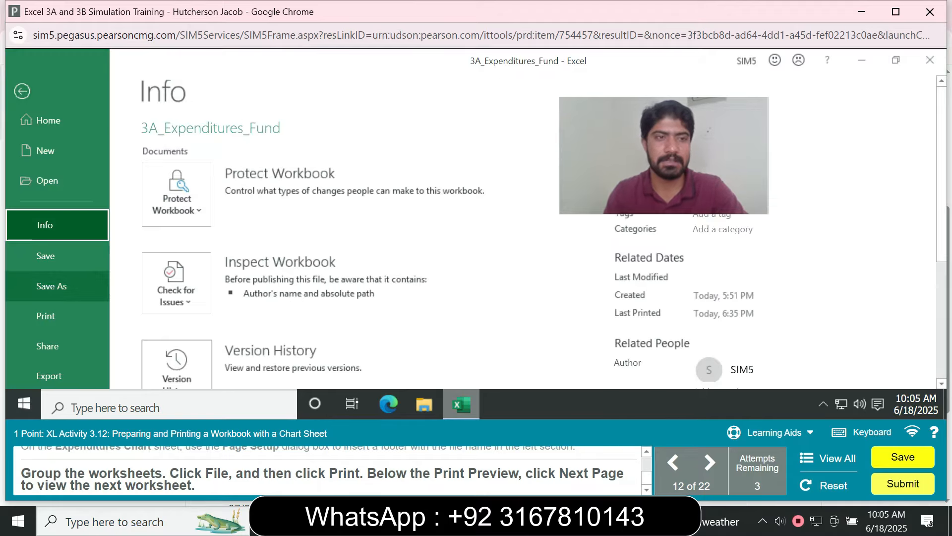
{"action": "left_click", "coordinate": [47, 315]}
{"action": "scroll", "coordinate": [476, 228], "scroll_direction": "down", "scroll_amount": 5}
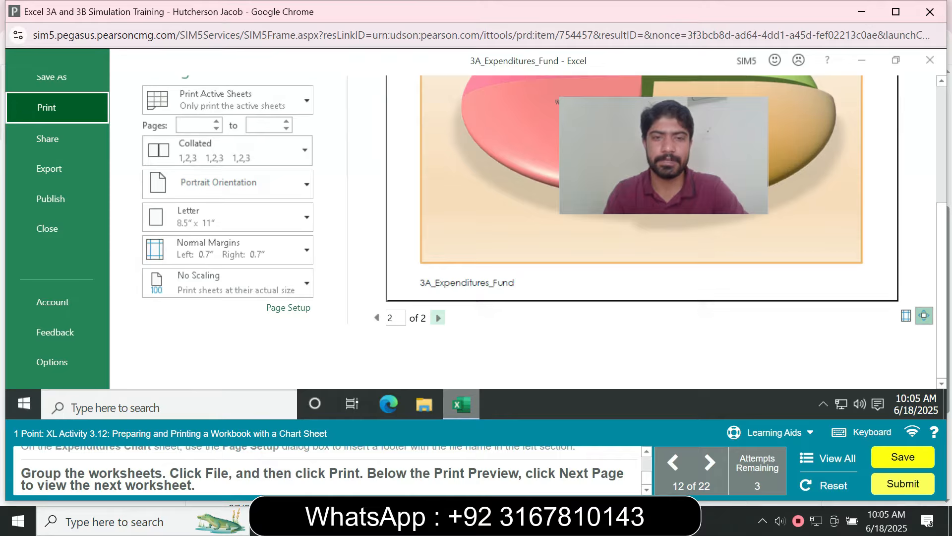
Advance to the next worksheet page in the print preview
{"action": "left_click", "coordinate": [438, 318]}
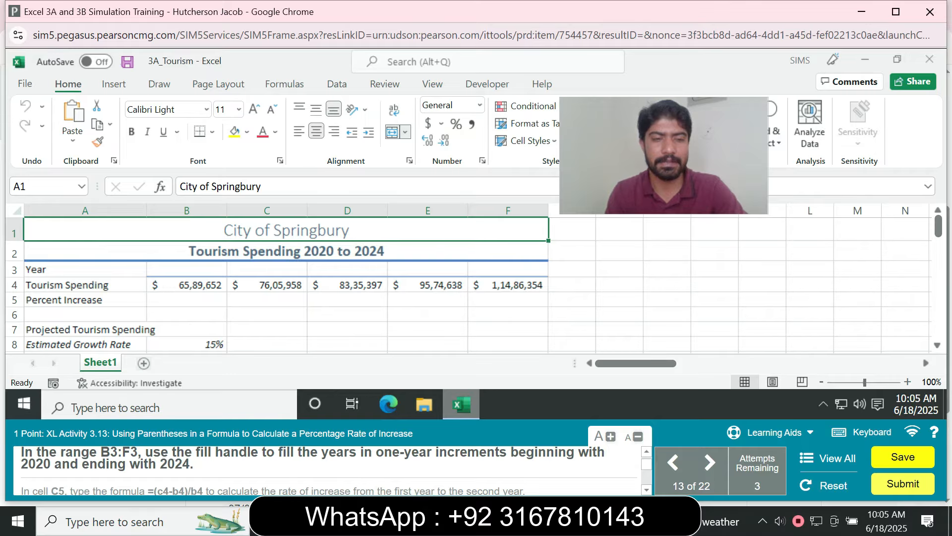
Enter 2020 in cell B3 and 2021 in cell C3, and fill the one-year series across through F3
{"action": "left_click", "coordinate": [44, 187]}
{"action": "type", "text": "B3"}
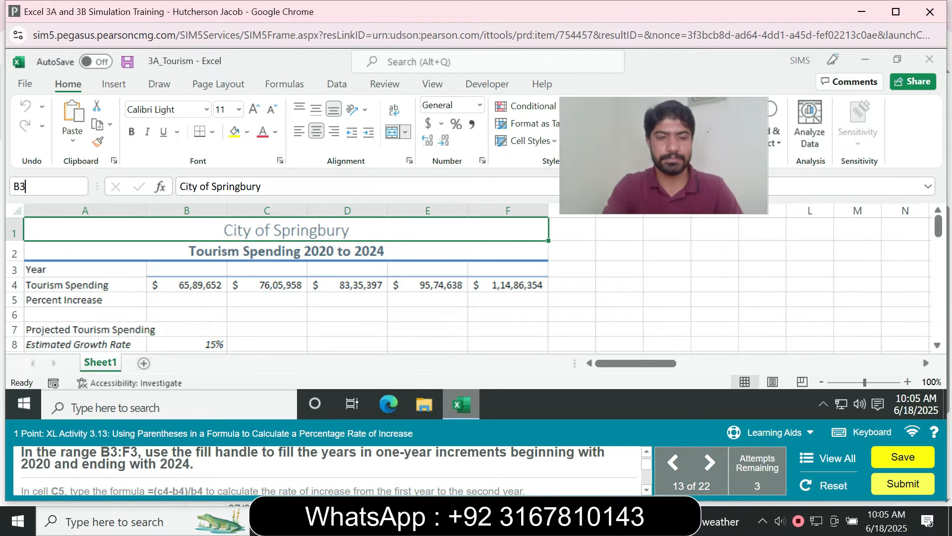
{"action": "type", "text": ":F3"}
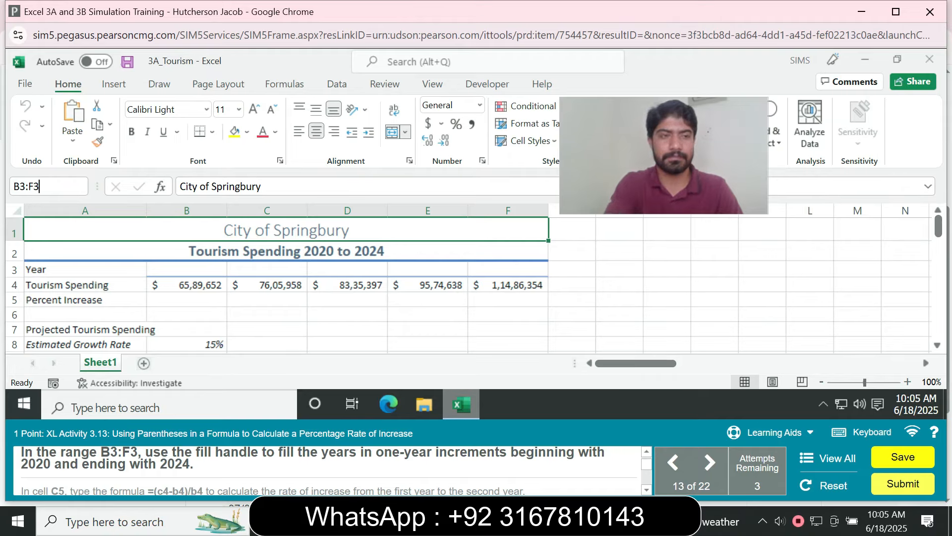
{"action": "key", "text": "Return"}
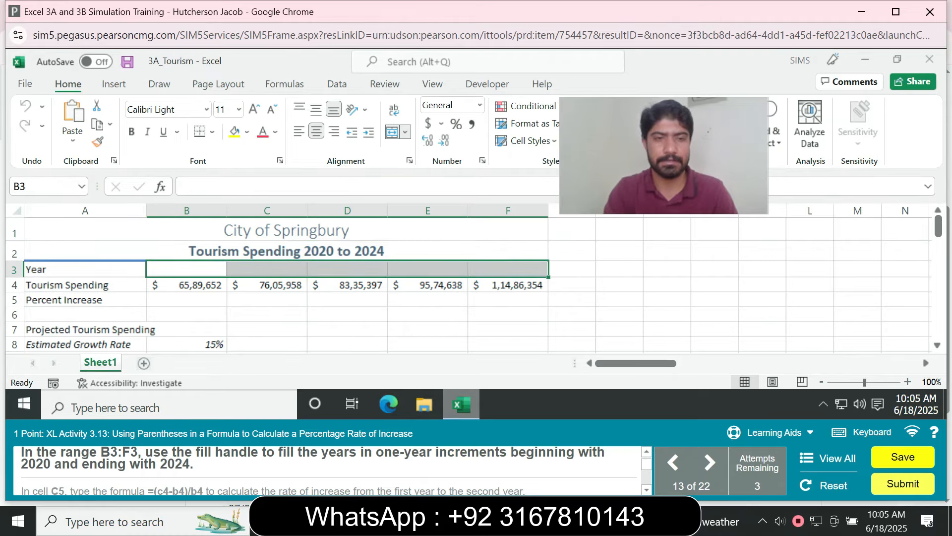
{"action": "left_click", "coordinate": [187, 269]}
{"action": "type", "text": "20"}
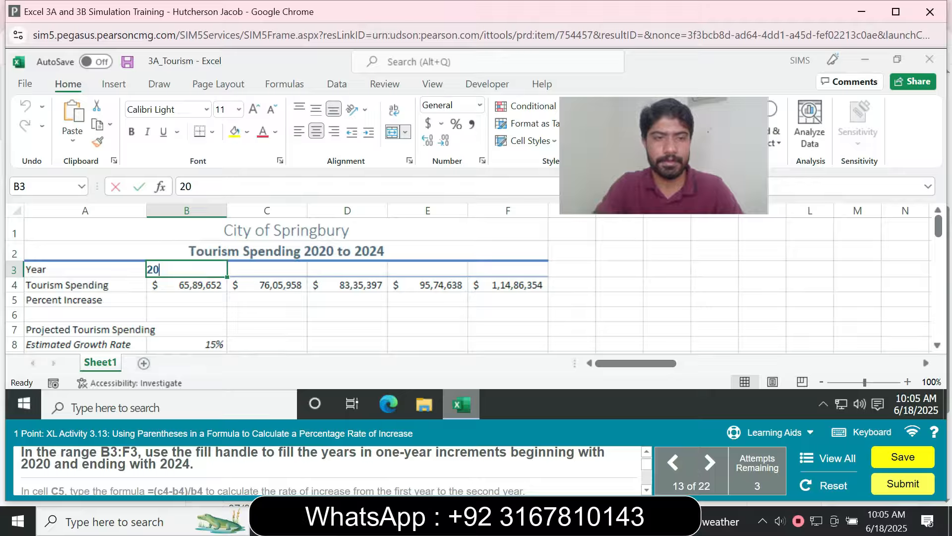
{"action": "type", "text": "20"}
{"action": "key", "text": "Tab"}
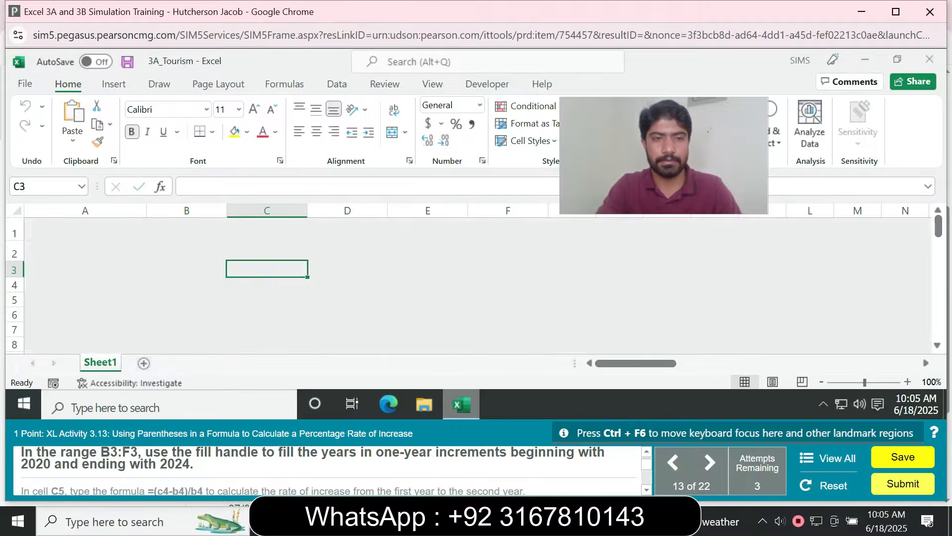
{"action": "type", "text": "2021"}
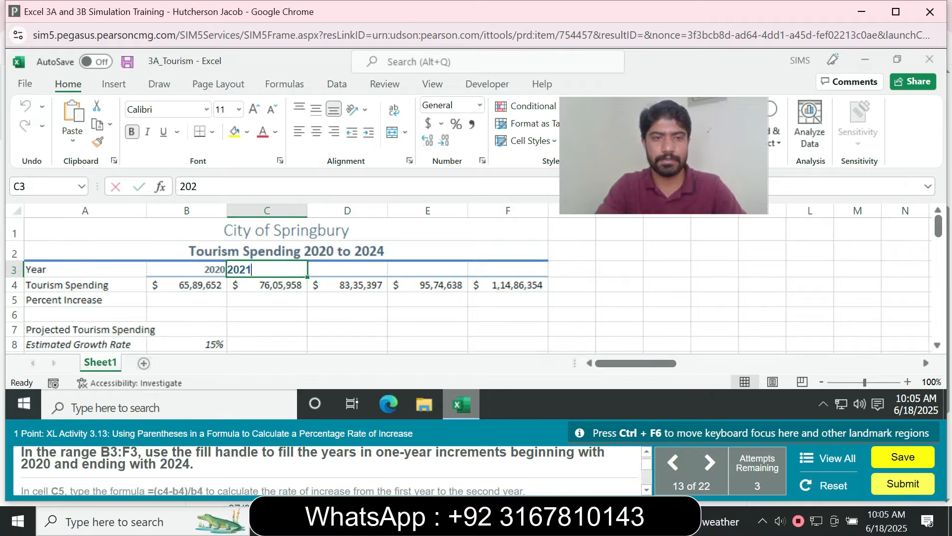
{"action": "key", "text": "Tab"}
{"action": "left_click_drag", "start_coordinate": [186, 270], "coordinate": [546, 275]}
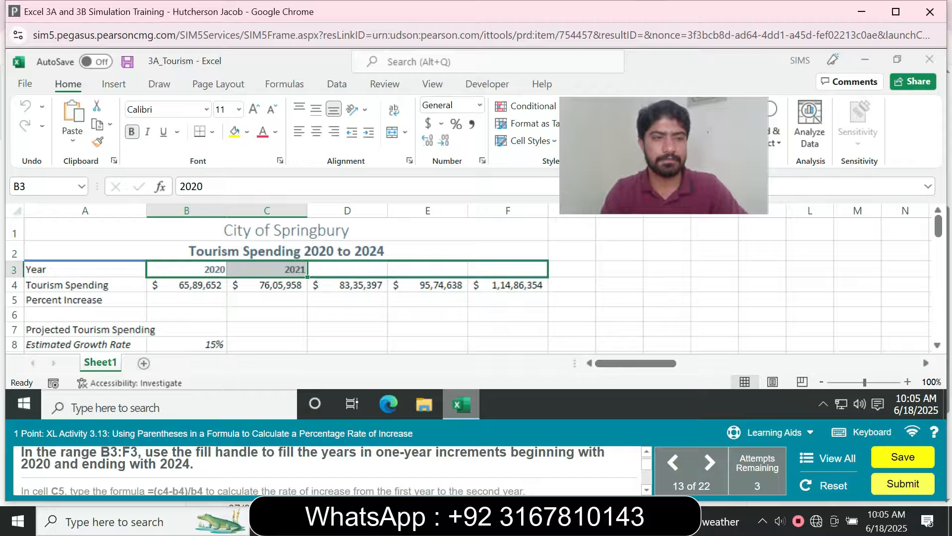
{"action": "left_click_drag", "start_coordinate": [546, 276], "coordinate": [546, 276]}
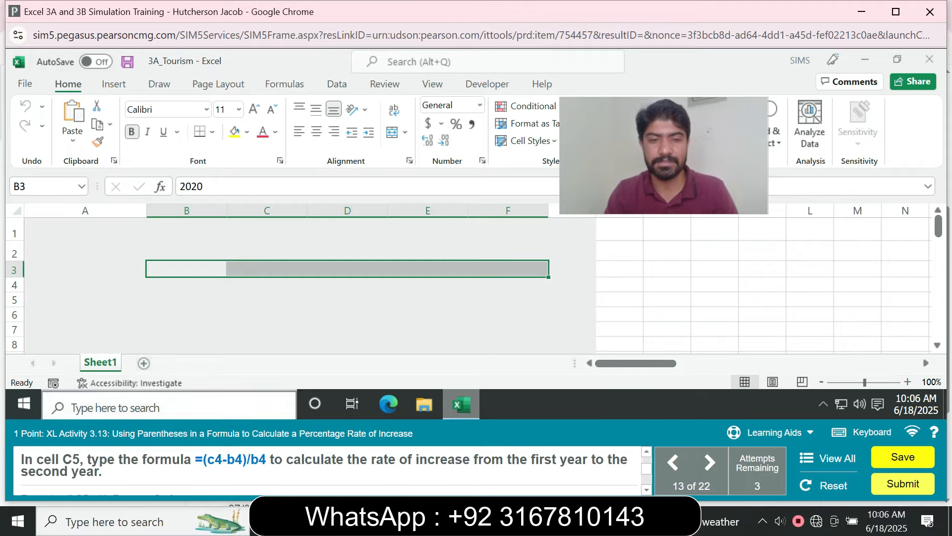
Try to calculate the rate of increase in cell C5 with the formula =9c4-b4)/b4
{"action": "key", "text": "Right"}
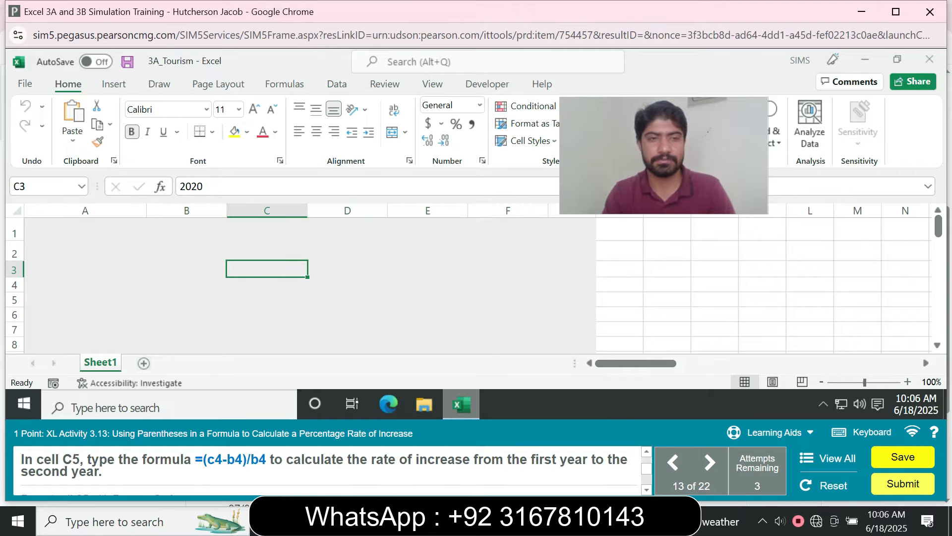
{"action": "key", "text": "Down"}
{"action": "key", "text": "Down"}
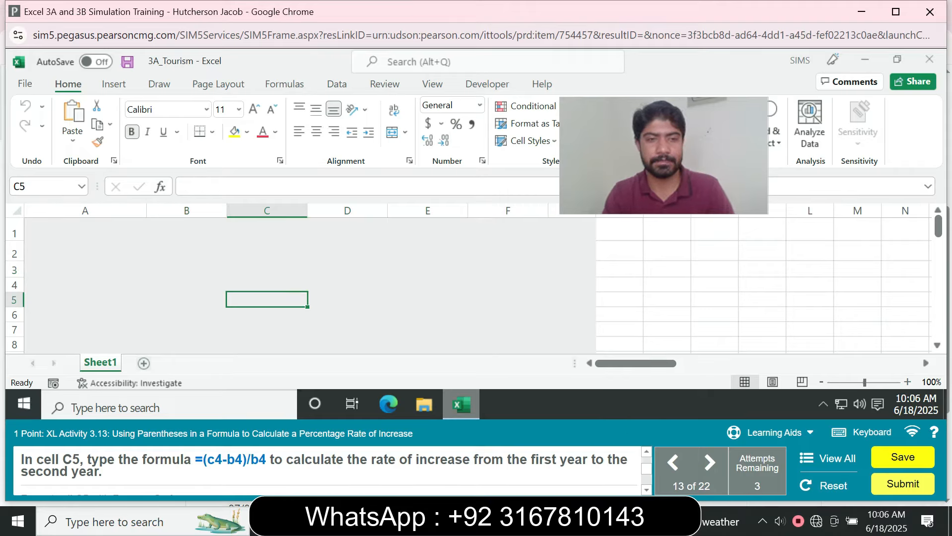
{"action": "type", "text": "="}
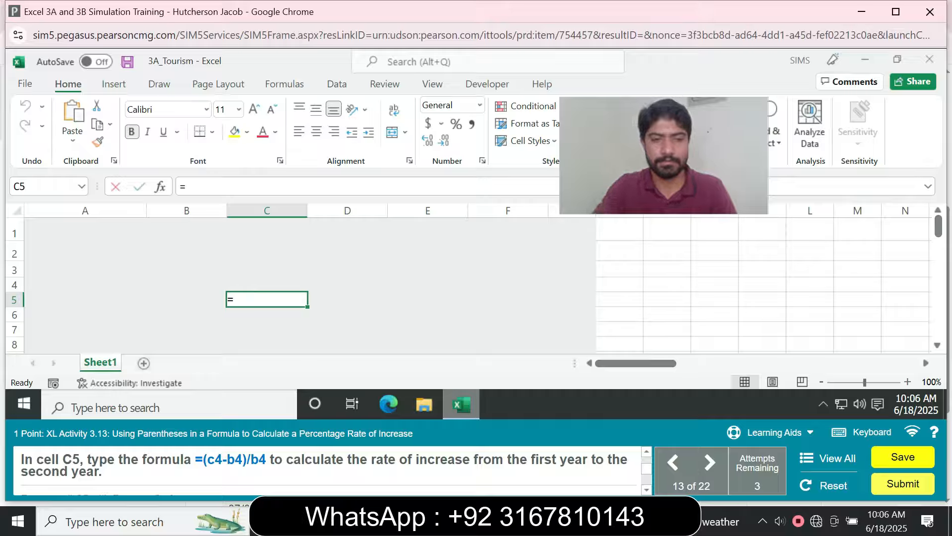
{"action": "type", "text": "9c4-"}
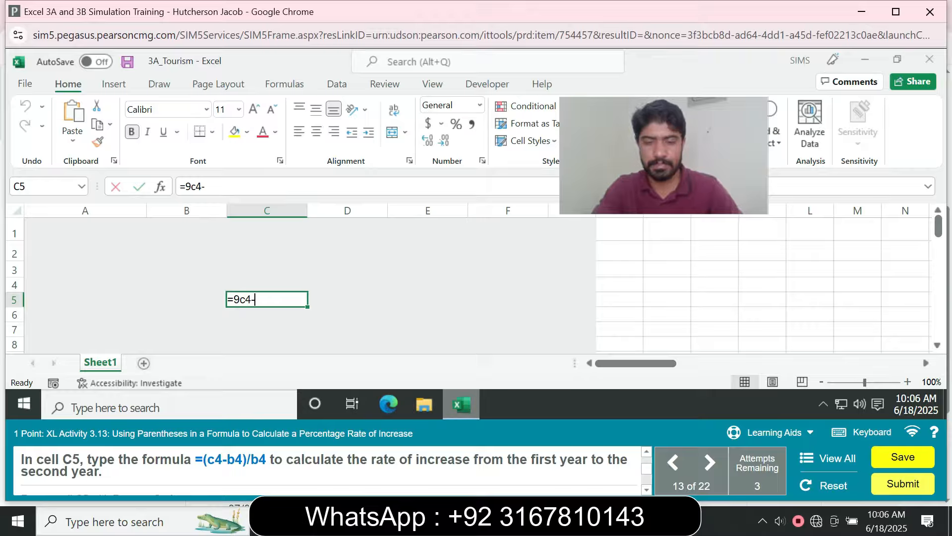
{"action": "type", "text": "b4"}
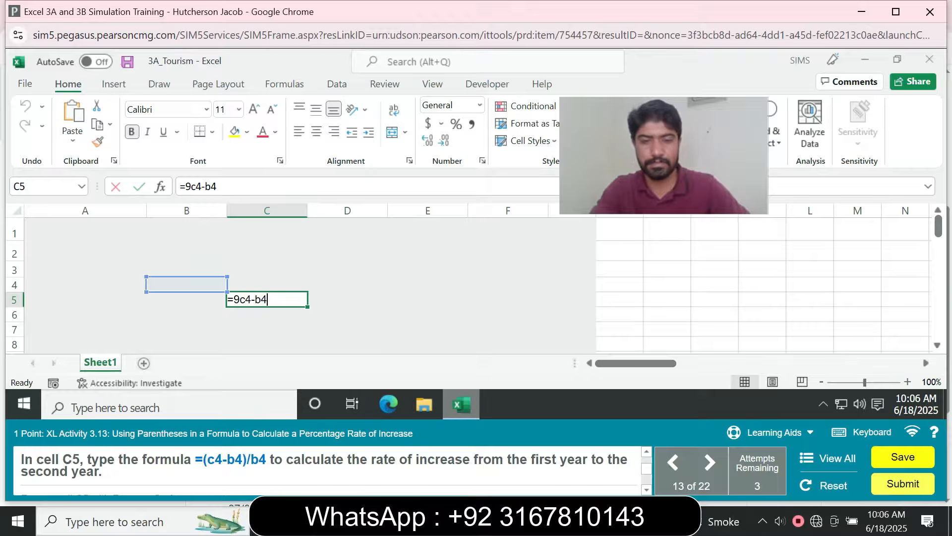
{"action": "type", "text": ")b"}
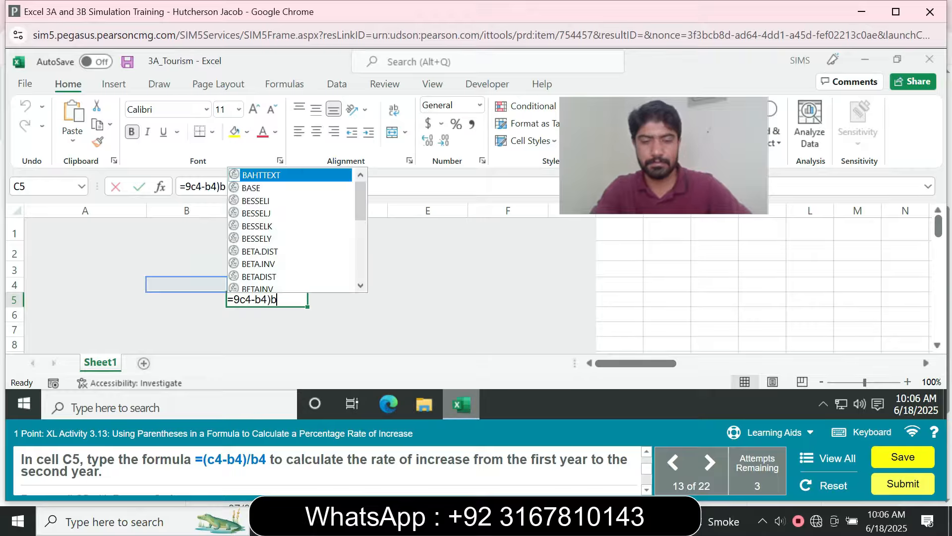
{"action": "key", "text": "BackSpace"}
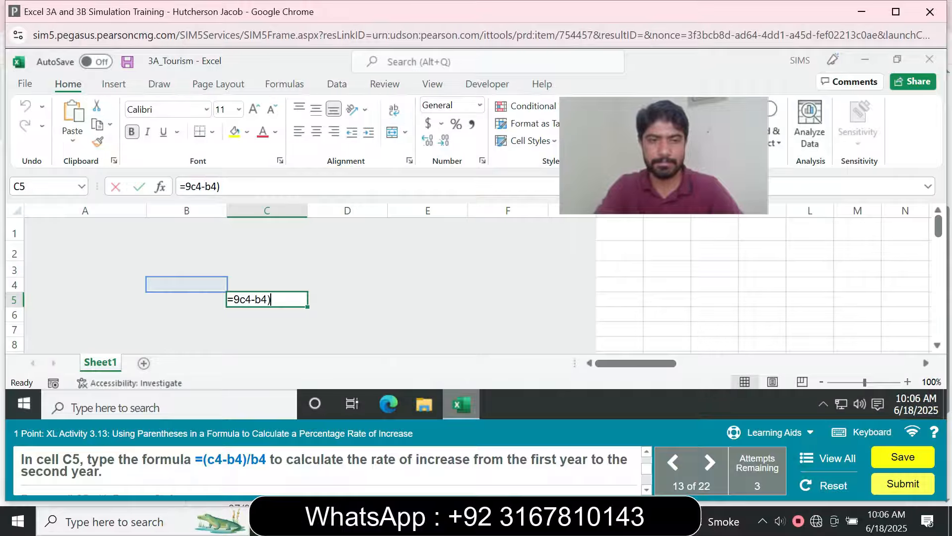
{"action": "type", "text": "/b4"}
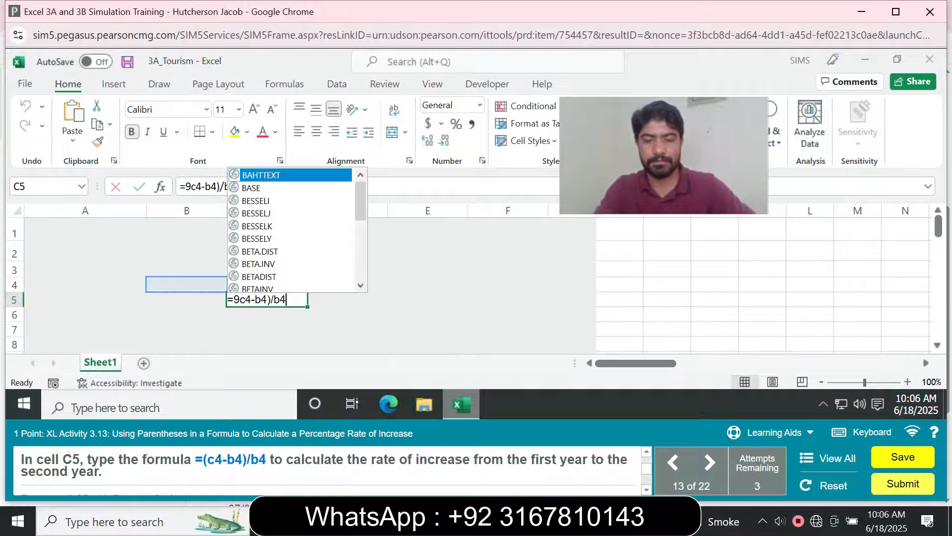
{"action": "key", "text": "Return"}
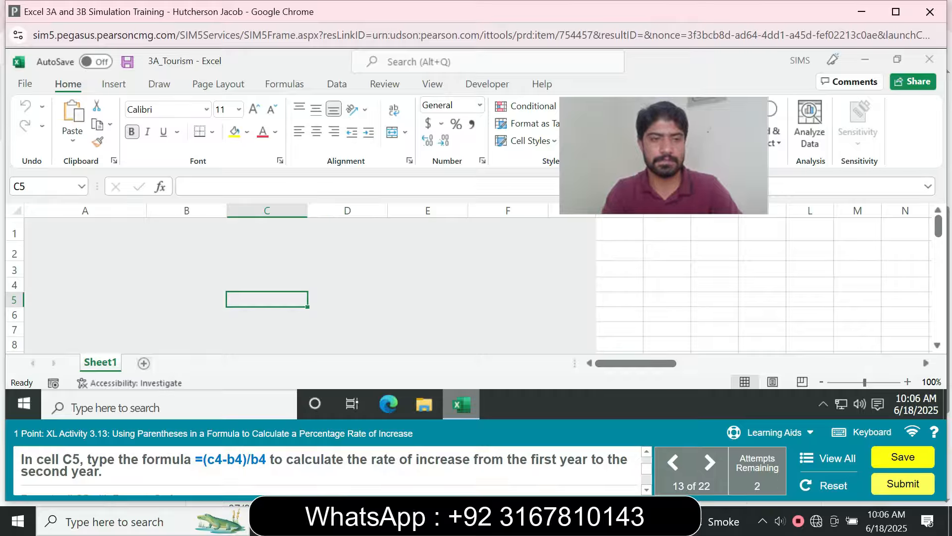
Copy the formula =(c4-b4)/b4 from the task instructions and try to paste it into cell C5
{"action": "left_click_drag", "start_coordinate": [195, 459], "coordinate": [267, 459]}
{"action": "key", "text": "ctrl+c"}
{"action": "left_click", "coordinate": [248, 186]}
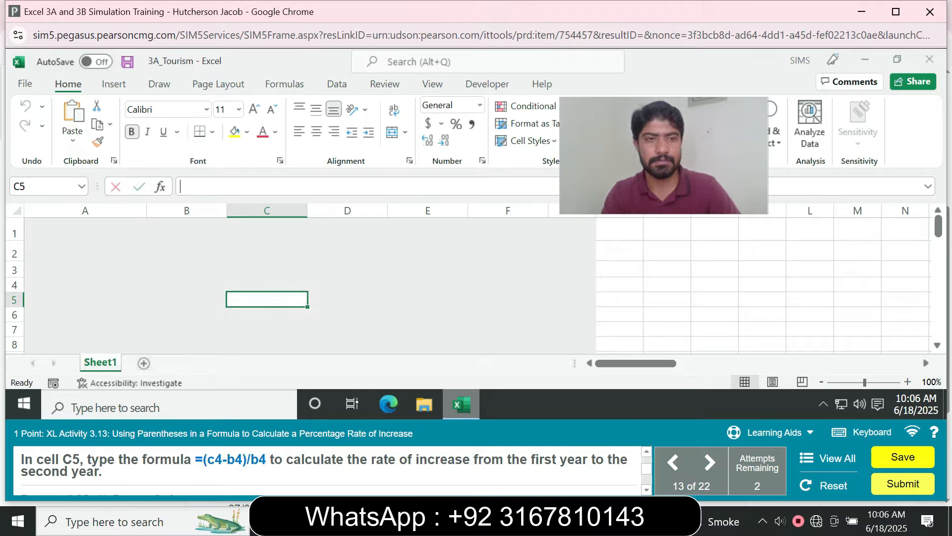
{"action": "key", "text": "ctrl+v"}
{"action": "key", "text": "Return"}
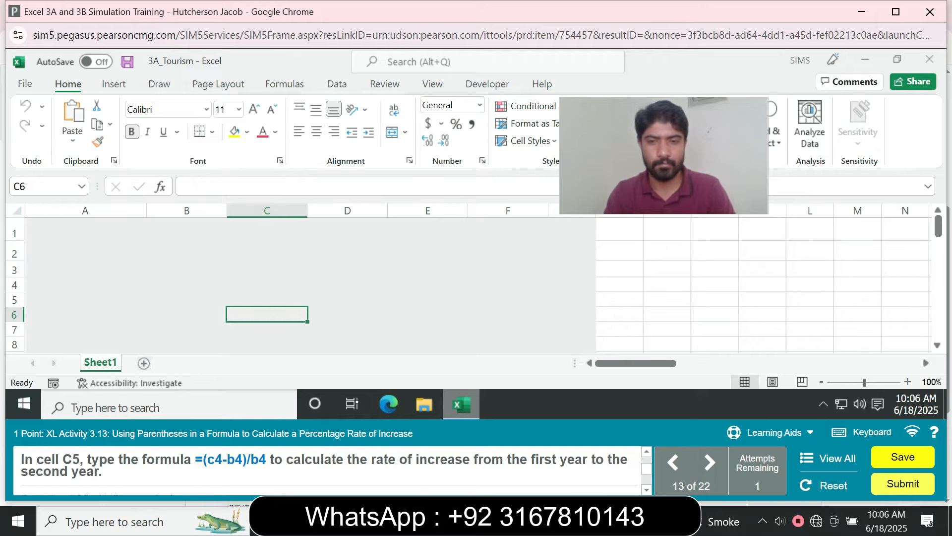
Try to build the (C4-B4) part of the formula in cell C5 from cell references, and check the network connection
{"action": "scroll", "coordinate": [327, 469], "scroll_direction": "up", "scroll_amount": 1}
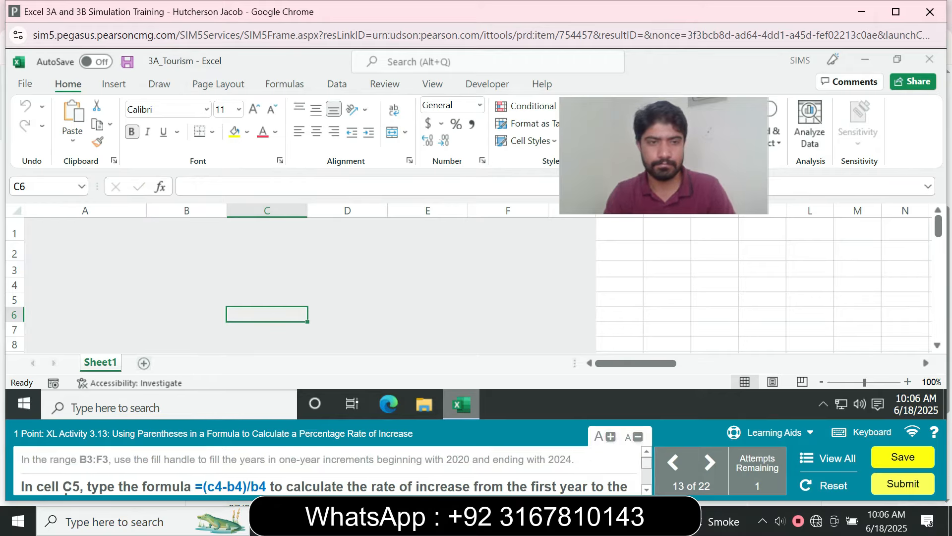
{"action": "scroll", "coordinate": [327, 468], "scroll_direction": "down", "scroll_amount": 1}
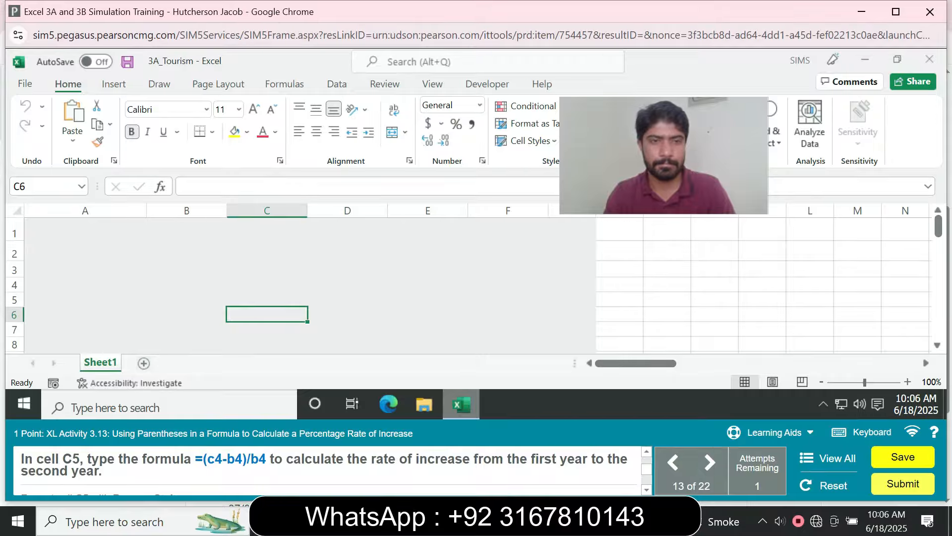
{"action": "left_click", "coordinate": [267, 300]}
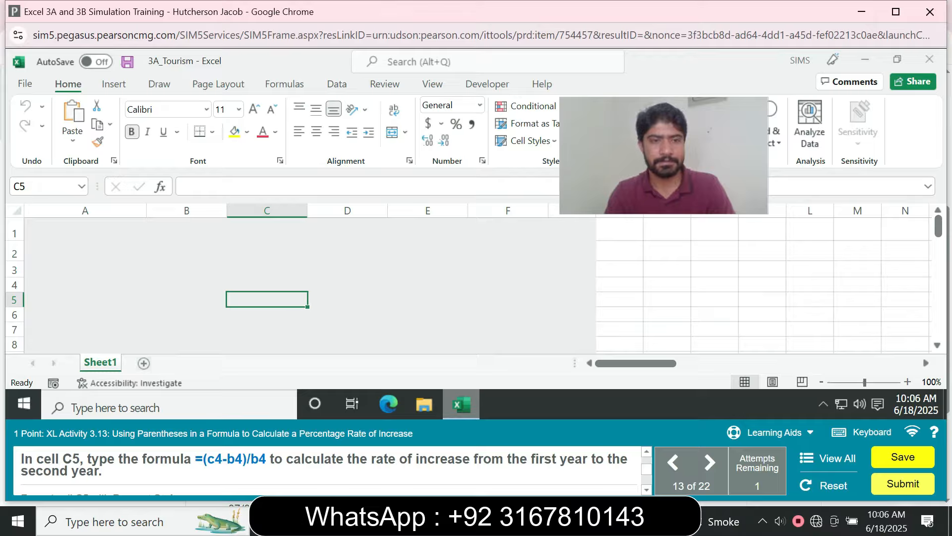
{"action": "type", "text": "="}
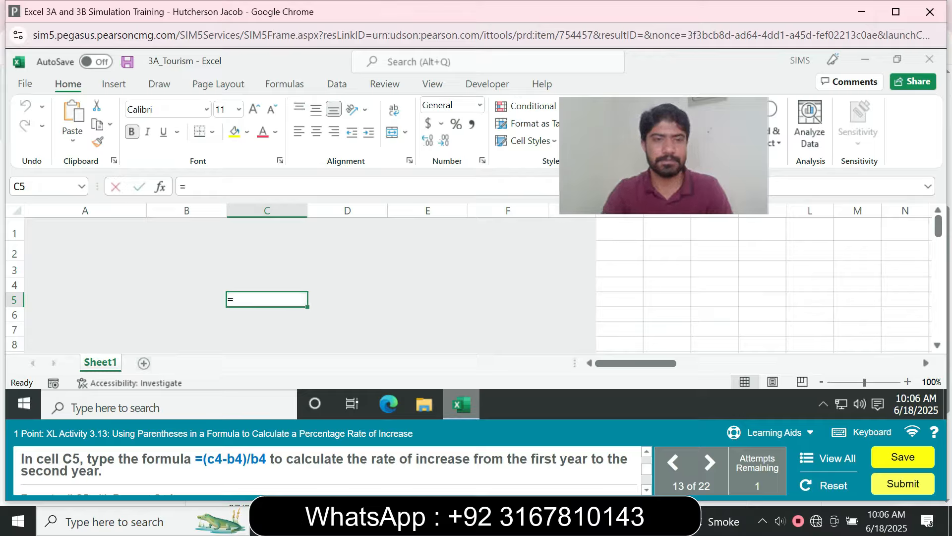
{"action": "key", "text": "Up"}
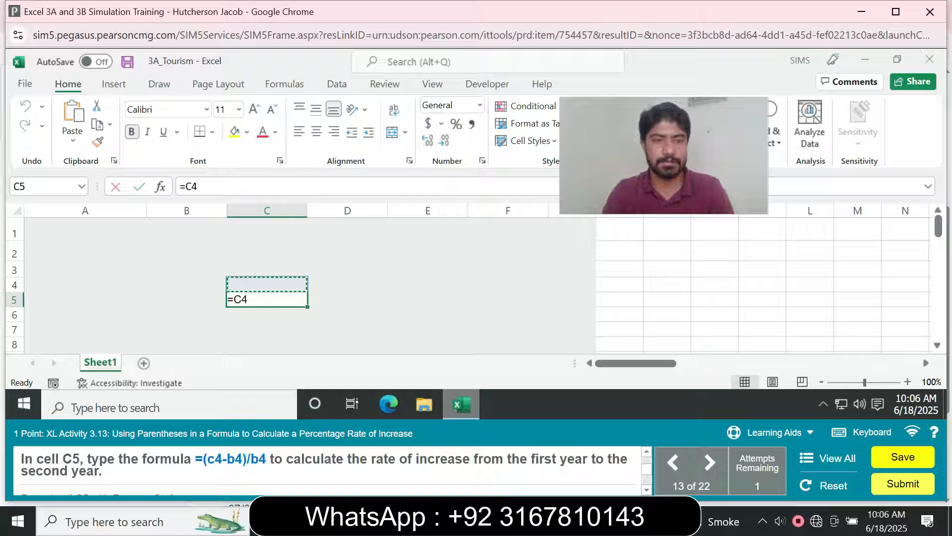
{"action": "type", "text": "-"}
{"action": "key", "text": "Up"}
{"action": "key", "text": "Left"}
{"action": "left_click", "coordinate": [212, 186]}
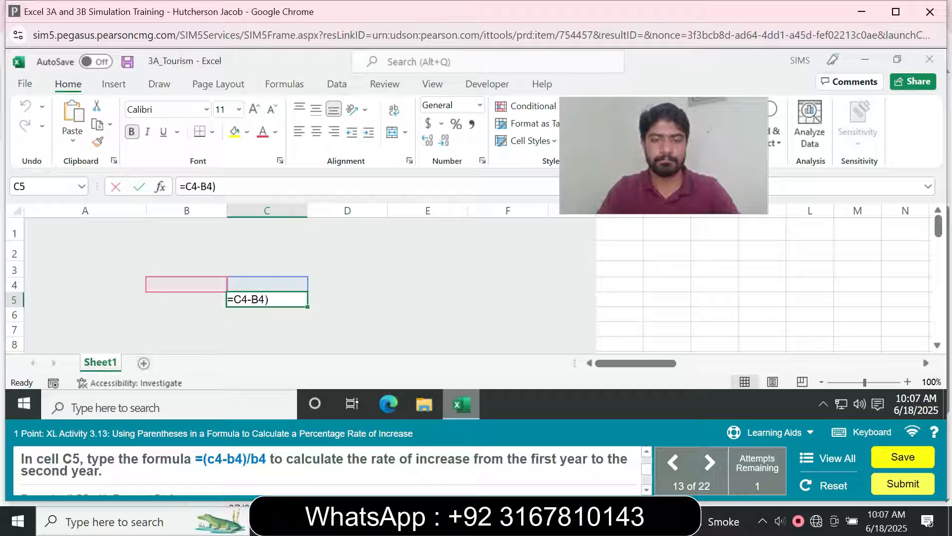
{"action": "type", "text": "("}
{"action": "left_click", "coordinate": [816, 522]}
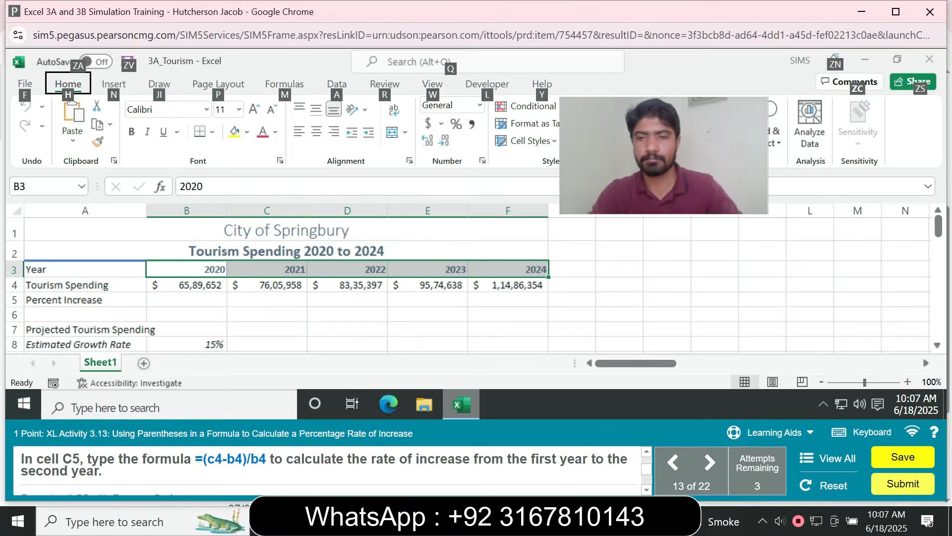
Enter the formula =(c4-b4)/b4 in cell C5 to calculate the percent increase in tourism spending from 2020 to 2021
{"action": "left_click", "coordinate": [267, 300]}
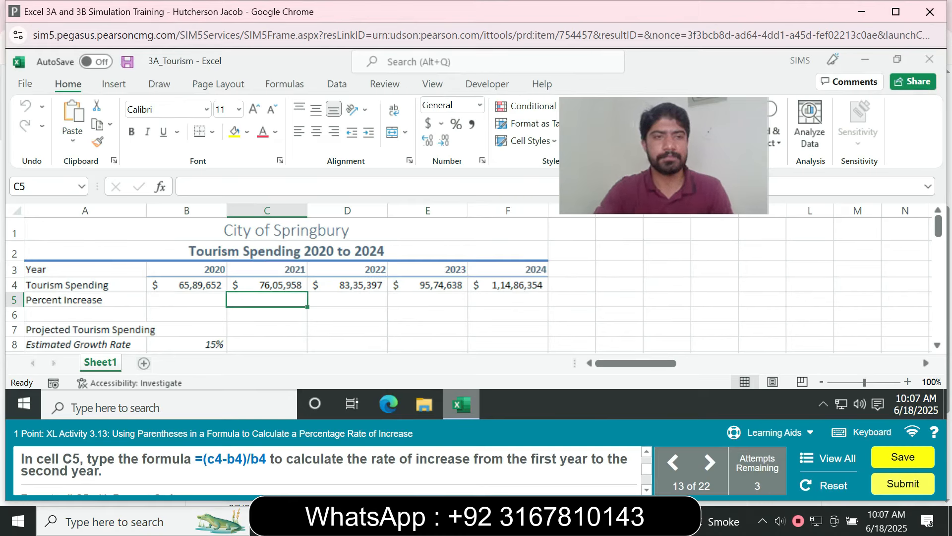
{"action": "type", "text": "=(c4-b4)"}
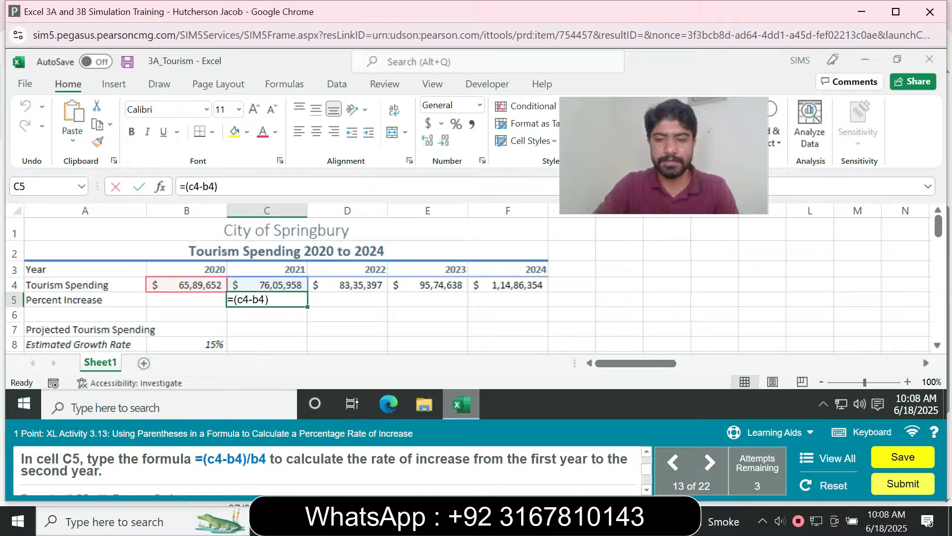
{"action": "type", "text": "/b4"}
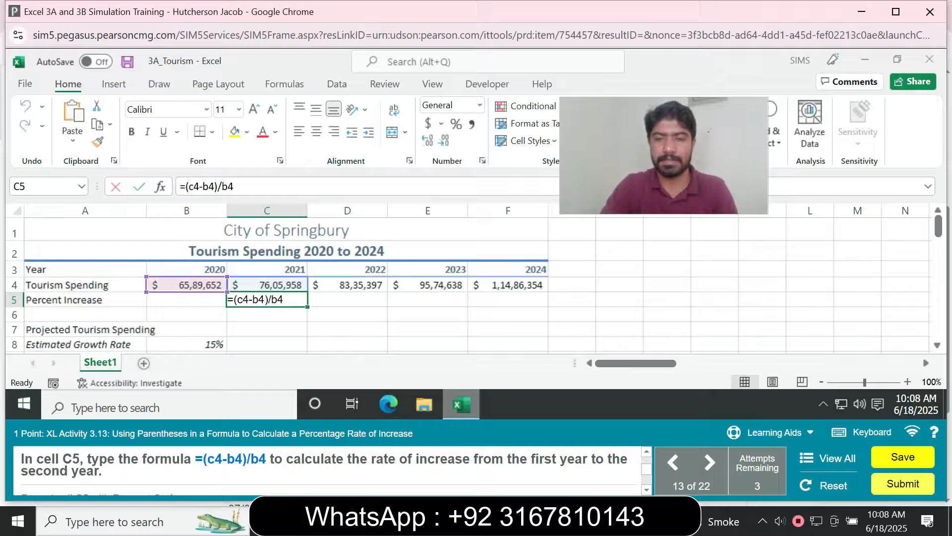
{"action": "key", "text": "Return"}
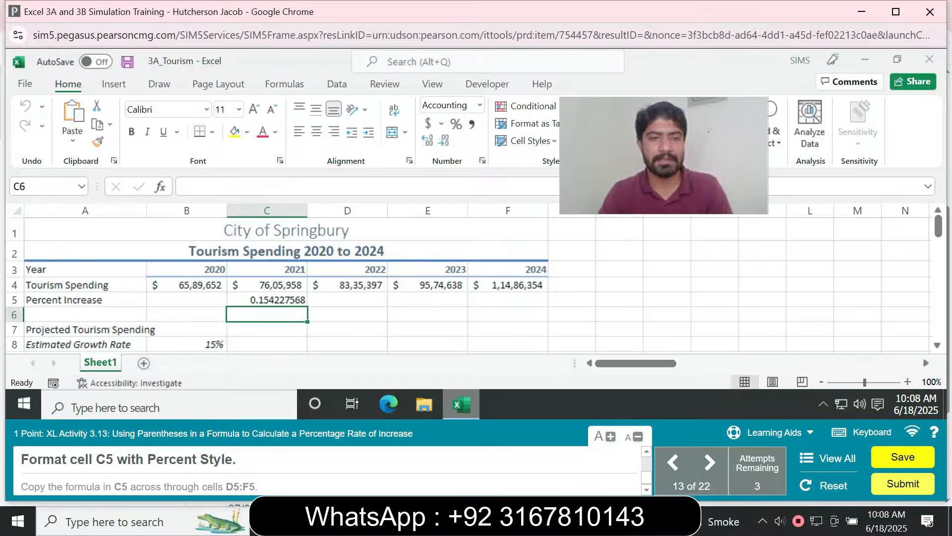
Format cell C5 with Percent Style and copy its formula across through cells D5:F5
{"action": "left_click", "coordinate": [267, 299]}
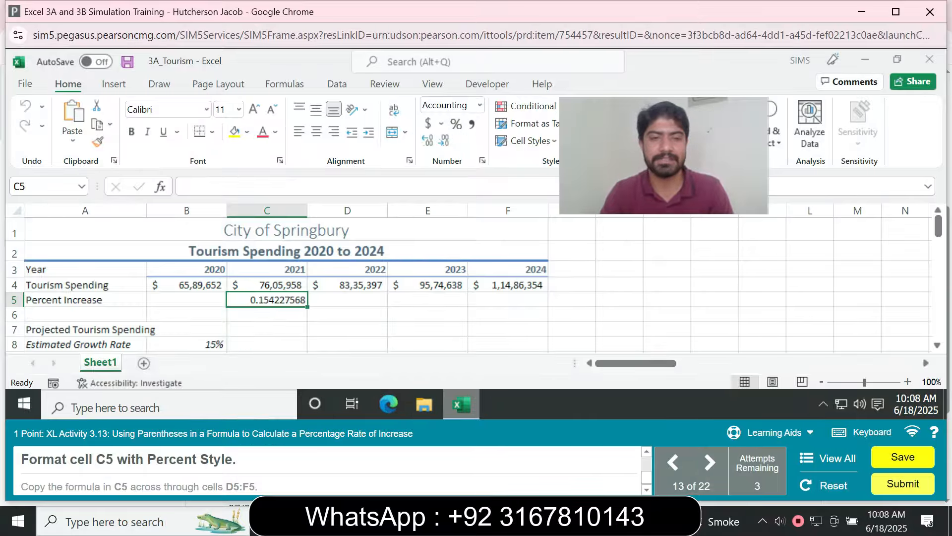
{"action": "left_click", "coordinate": [456, 124]}
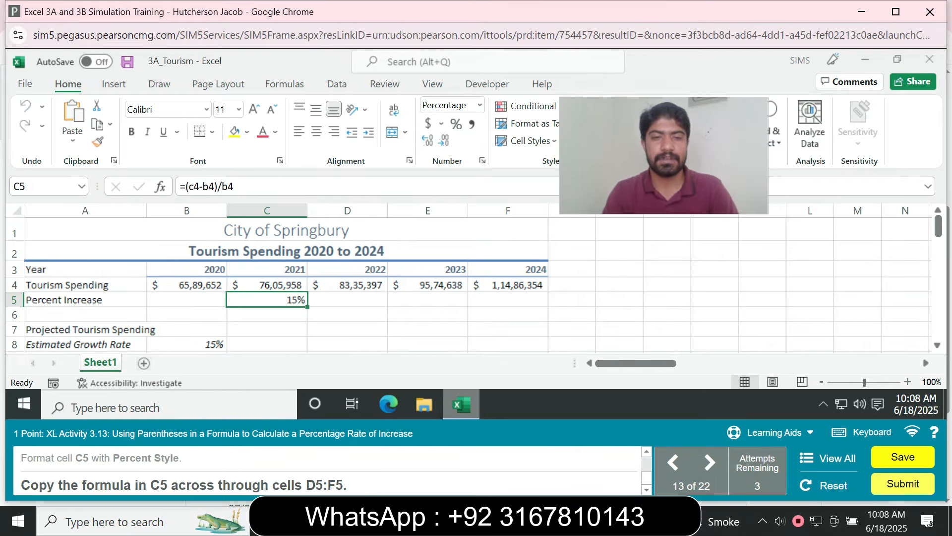
{"action": "left_click_drag", "start_coordinate": [308, 306], "coordinate": [513, 303]}
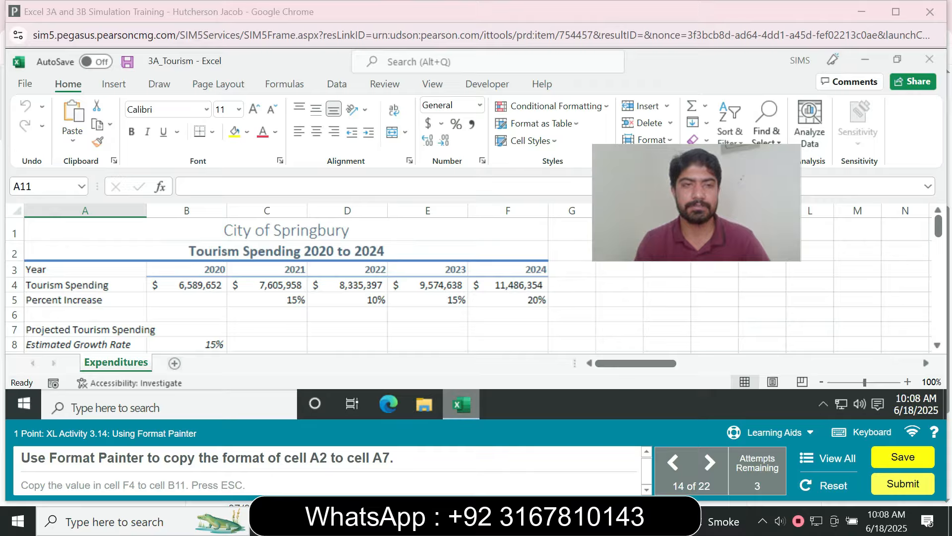
Copy the format of the merged subtitle in cell A2 to cell A7 with Format Painter
{"action": "left_click", "coordinate": [286, 251]}
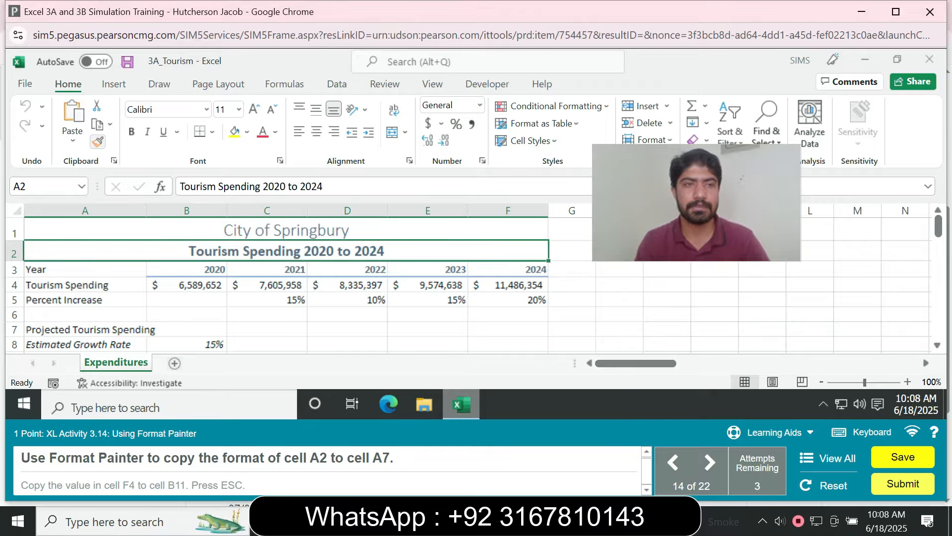
{"action": "left_click", "coordinate": [98, 141]}
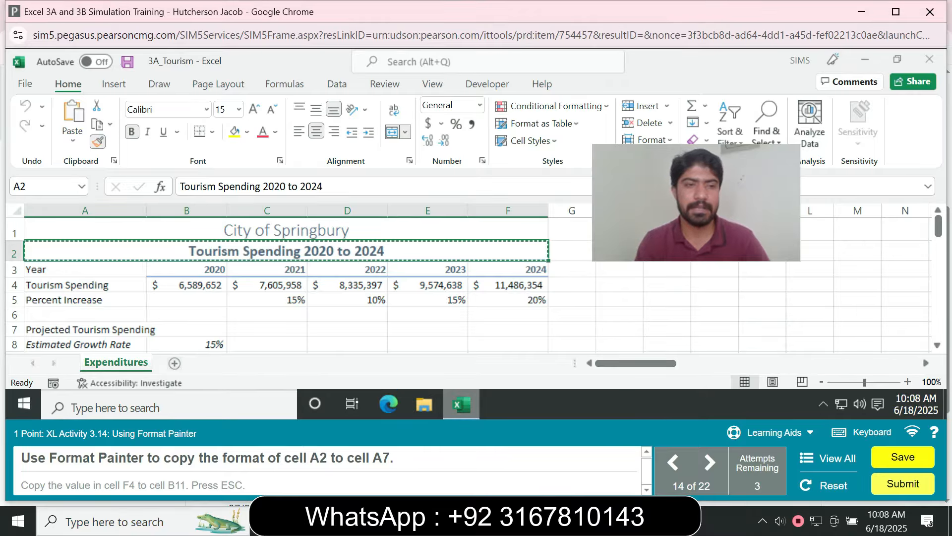
{"action": "left_click", "coordinate": [85, 329]}
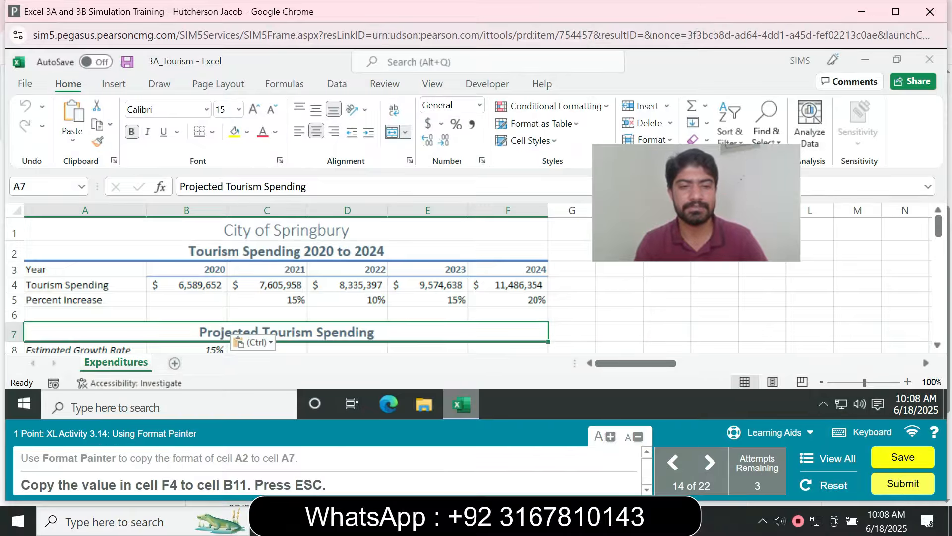
Copy the value in cell F4 to cell B11 and cancel the moving border
{"action": "left_click", "coordinate": [43, 187]}
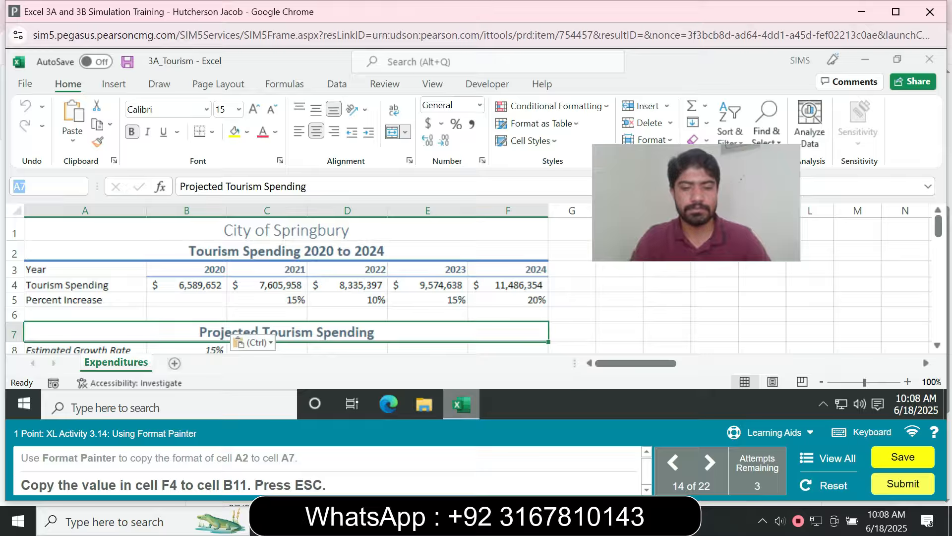
{"action": "type", "text": "F4"}
{"action": "key", "text": "Return"}
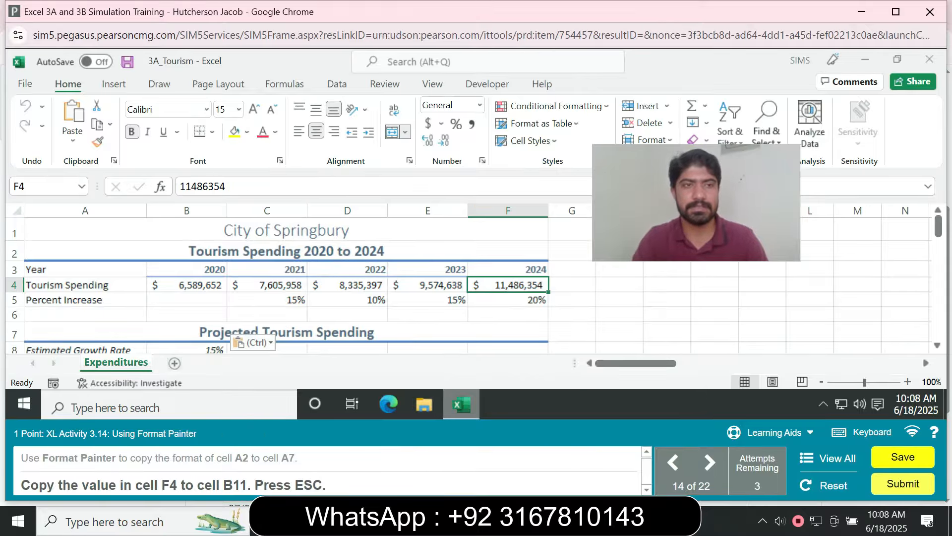
{"action": "key", "text": "ctrl+c"}
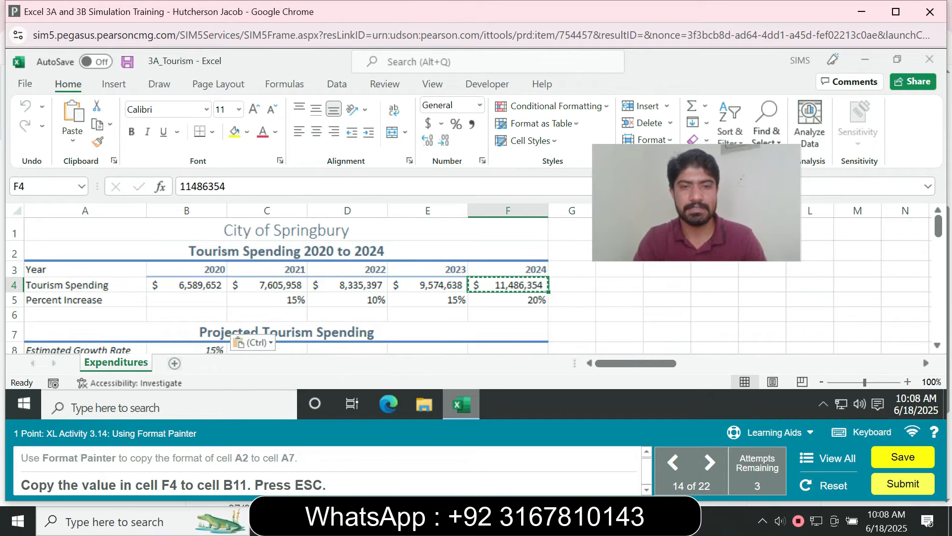
{"action": "scroll", "coordinate": [278, 282], "scroll_direction": "down", "scroll_amount": 1}
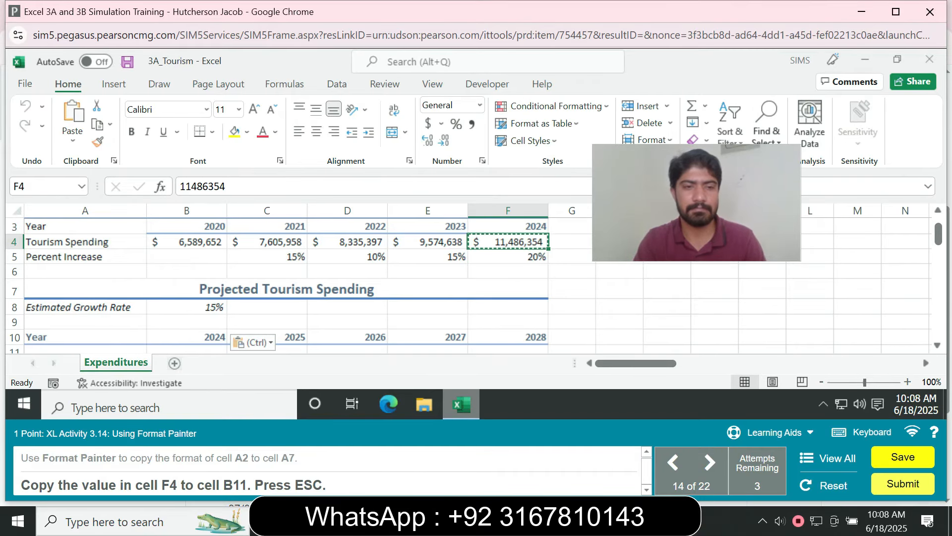
{"action": "left_click", "coordinate": [186, 348]}
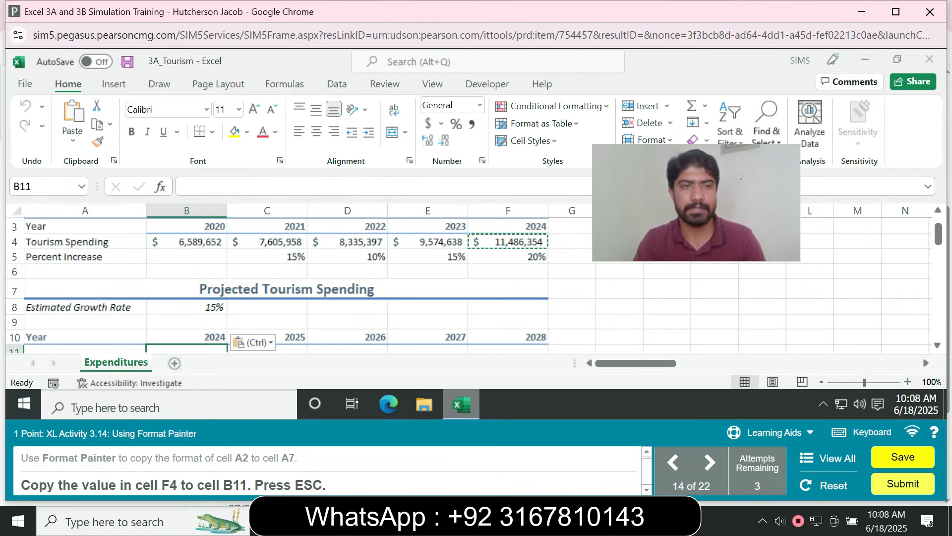
{"action": "left_click", "coordinate": [73, 136]}
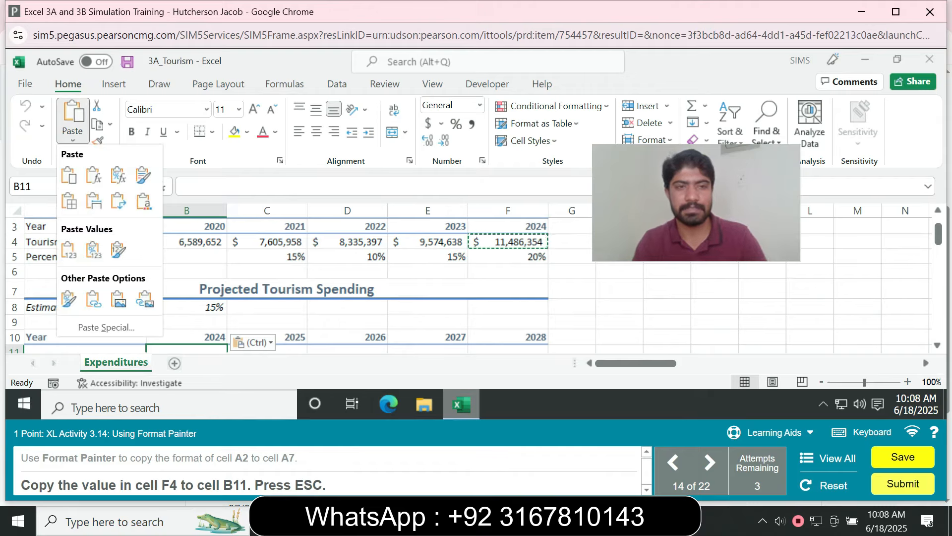
{"action": "key", "text": "Escape"}
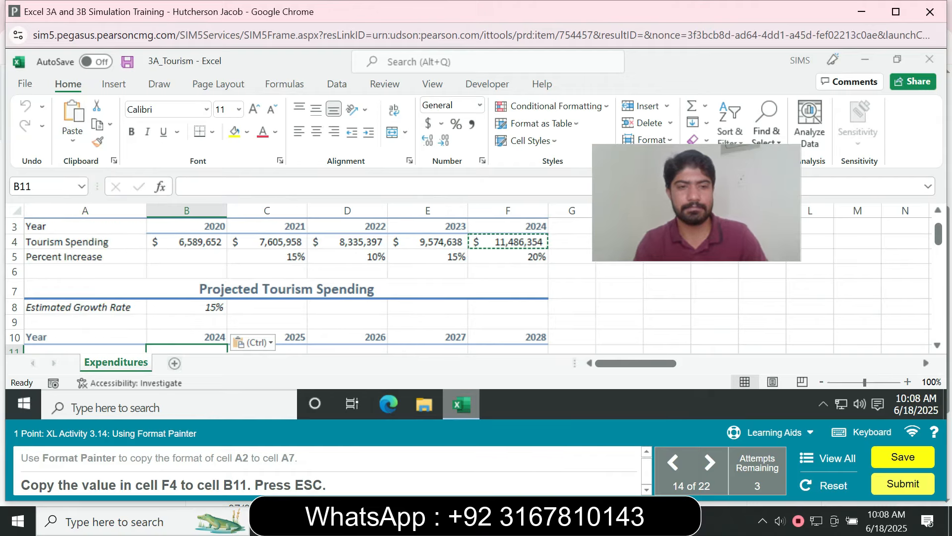
{"action": "left_click", "coordinate": [72, 115]}
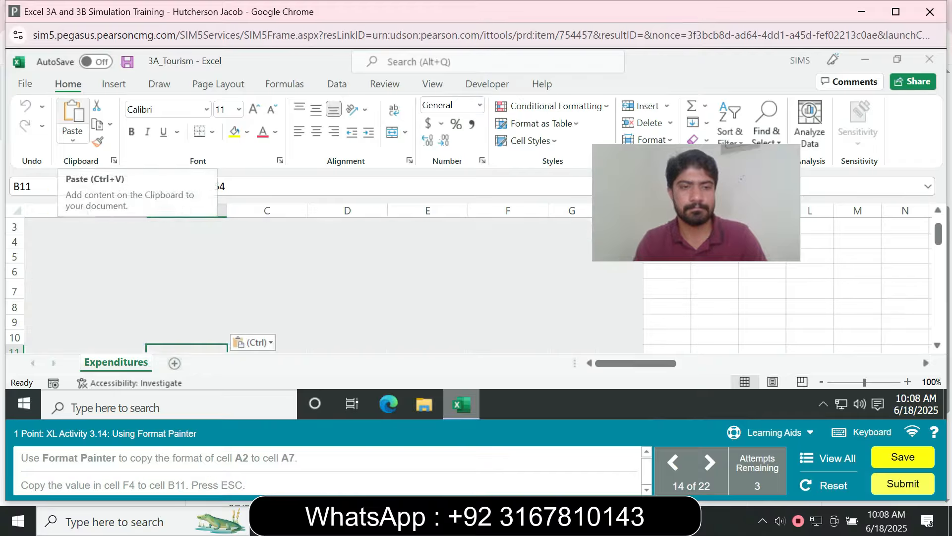
{"action": "key", "text": "Escape"}
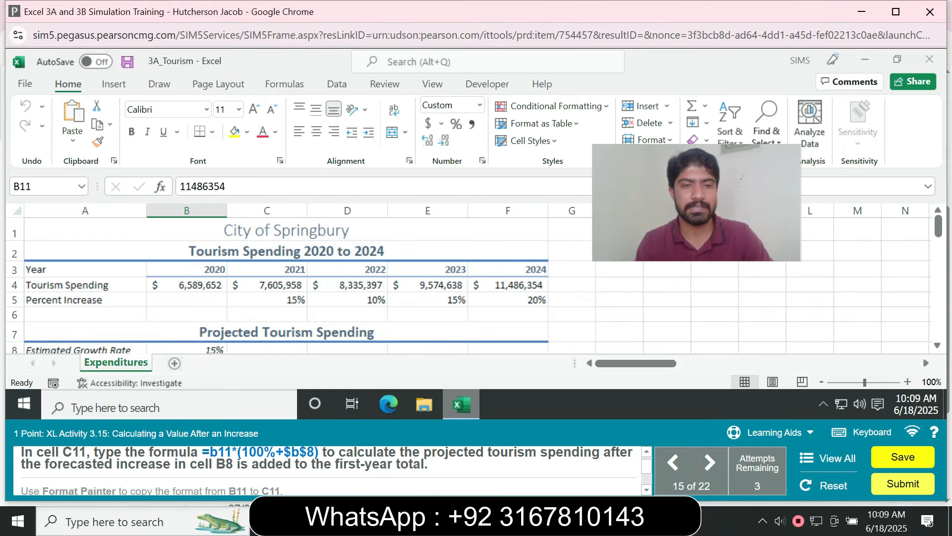
Enter the formula =b11*(100%+$b$8) in cell C11 to calculate the projected tourism spending for 2025
{"action": "left_click", "coordinate": [267, 348]}
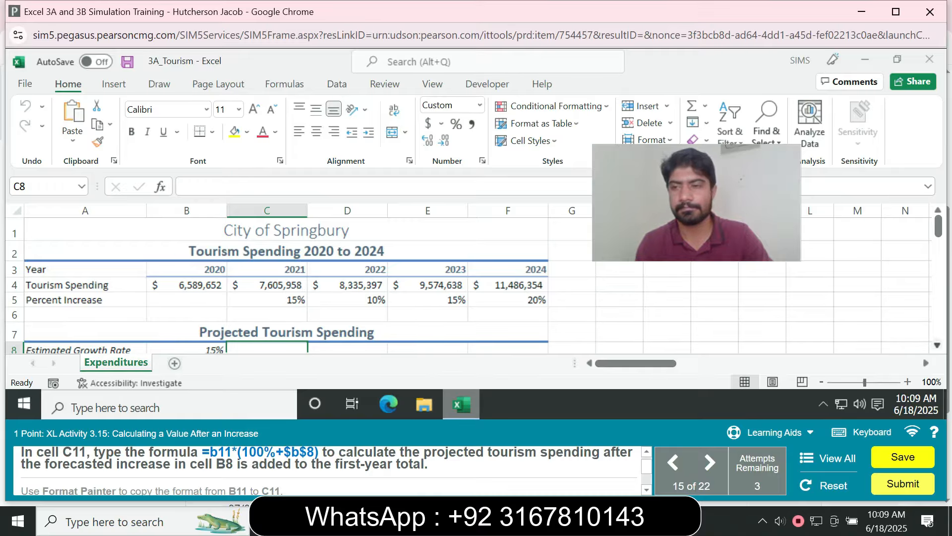
{"action": "scroll", "coordinate": [474, 284], "scroll_direction": "down", "scroll_amount": 2}
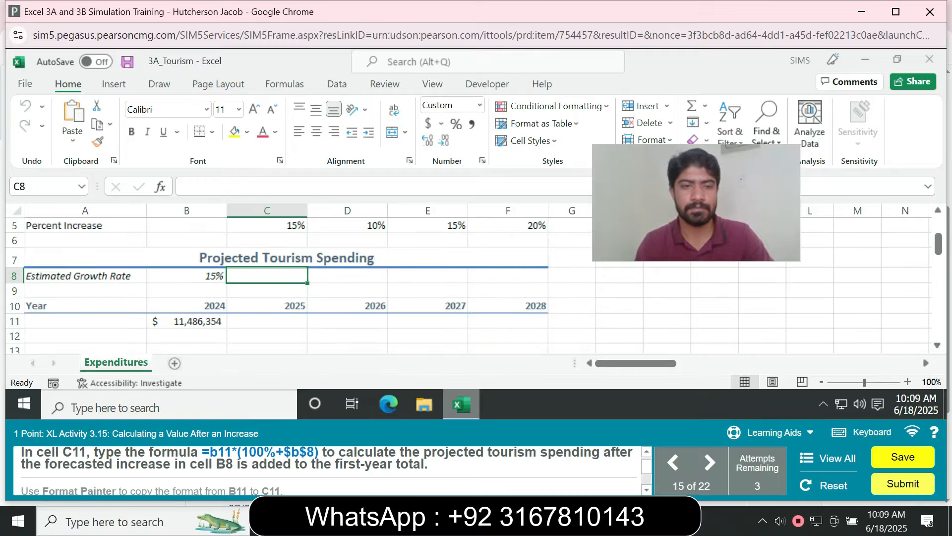
{"action": "left_click", "coordinate": [267, 322]}
{"action": "type", "text": "=b11"}
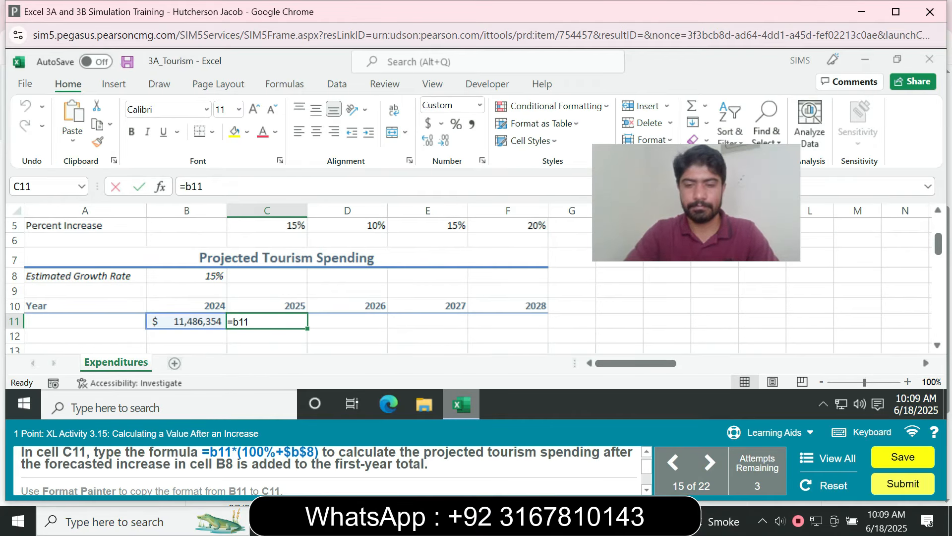
{"action": "type", "text": "*("}
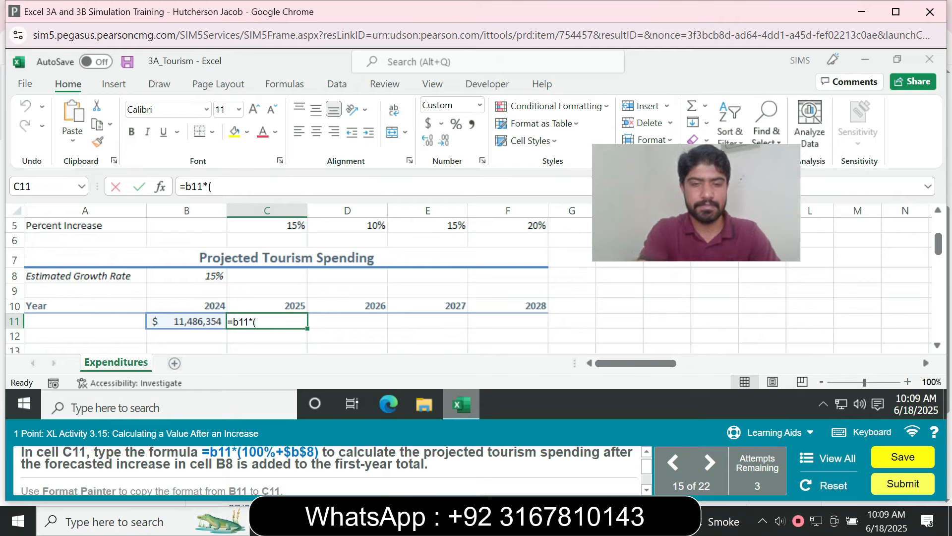
{"action": "type", "text": "100%"}
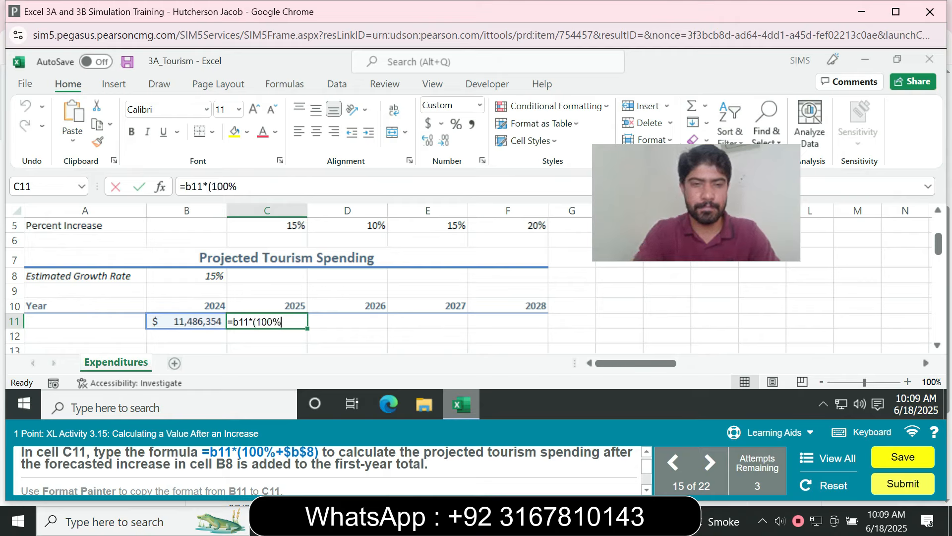
{"action": "type", "text": "+"}
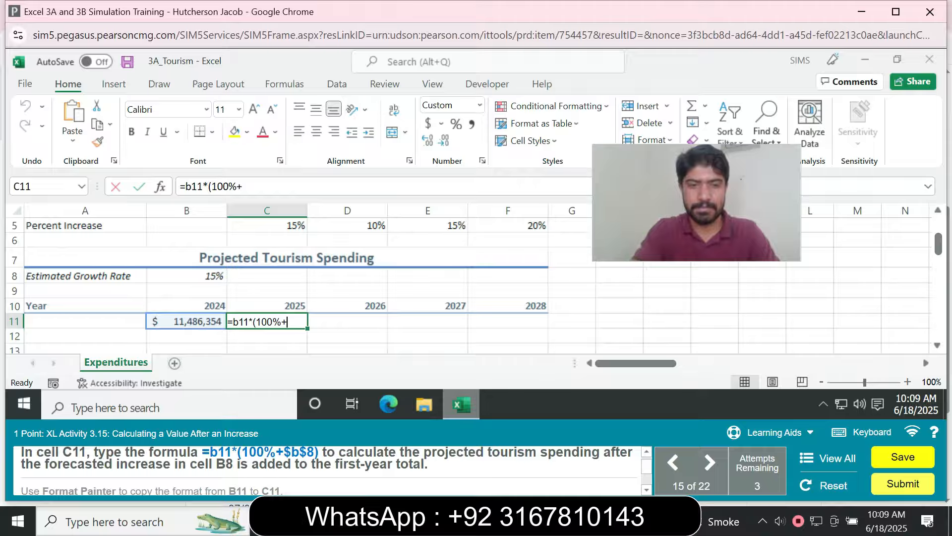
{"action": "type", "text": "$b$8"}
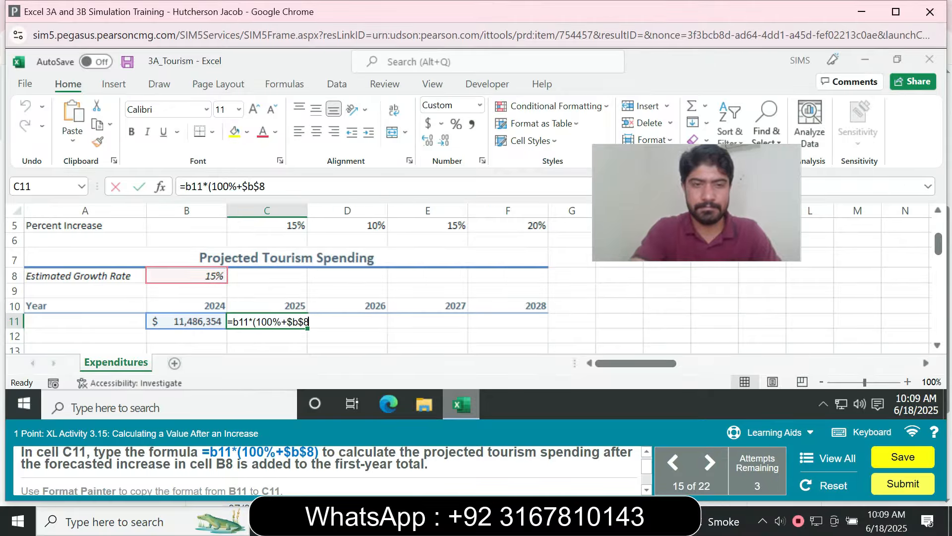
{"action": "type", "text": ")"}
{"action": "key", "text": "Return"}
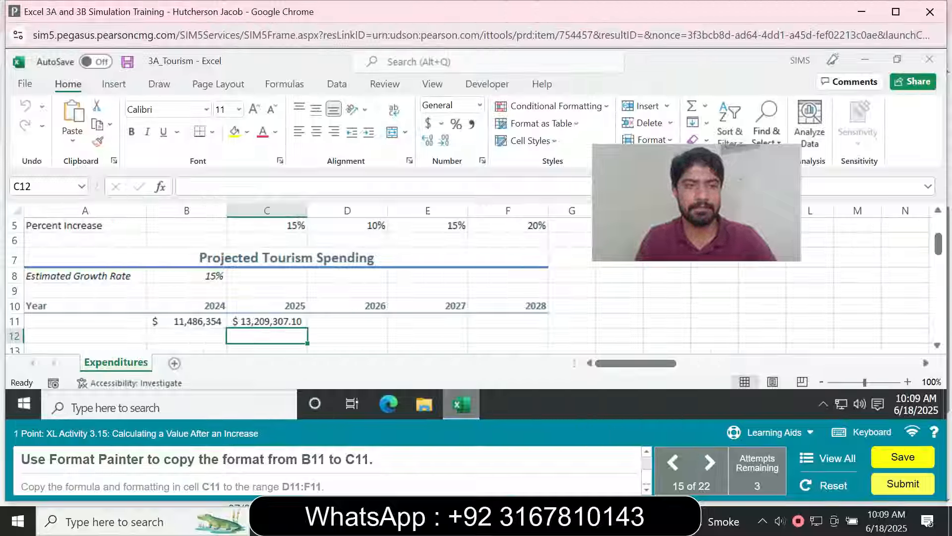
Apply the format of B11 to C11 with Format Painter, and copy C11's formula and formatting across D11:F11
{"action": "left_click", "coordinate": [187, 321]}
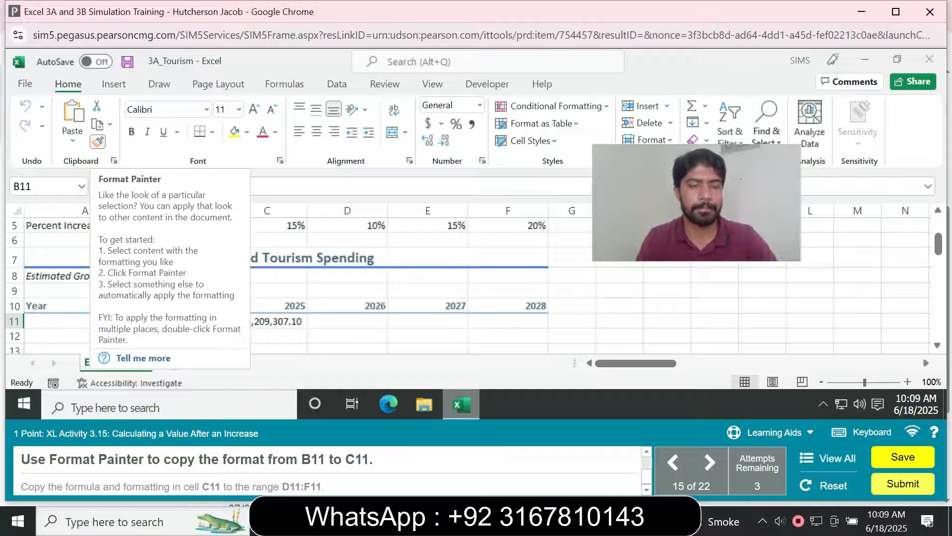
{"action": "left_click", "coordinate": [97, 142]}
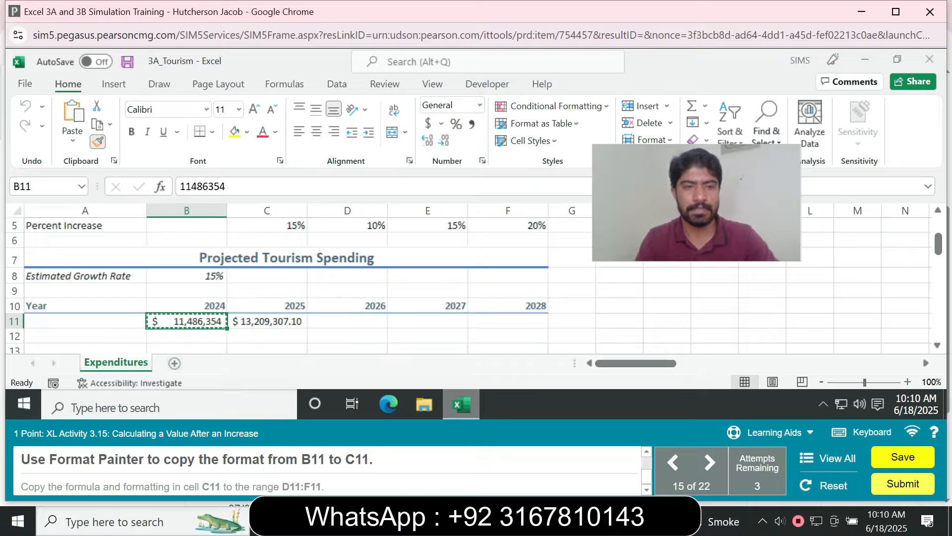
{"action": "left_click", "coordinate": [267, 321]}
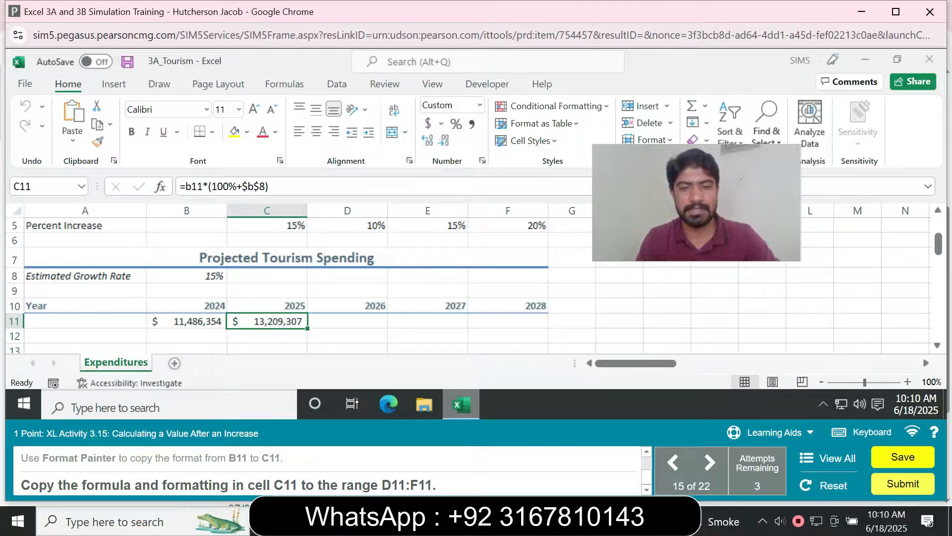
{"action": "left_click_drag", "start_coordinate": [307, 329], "coordinate": [531, 325]}
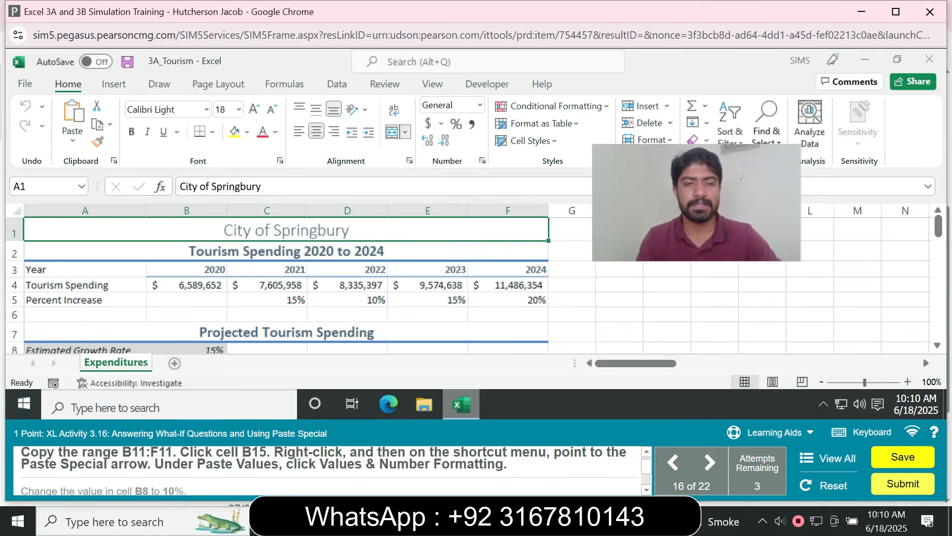
Copy the range B11:F11 and paste it at cell B15 as Values & Number Formatting
{"action": "type", "text": "B11"}
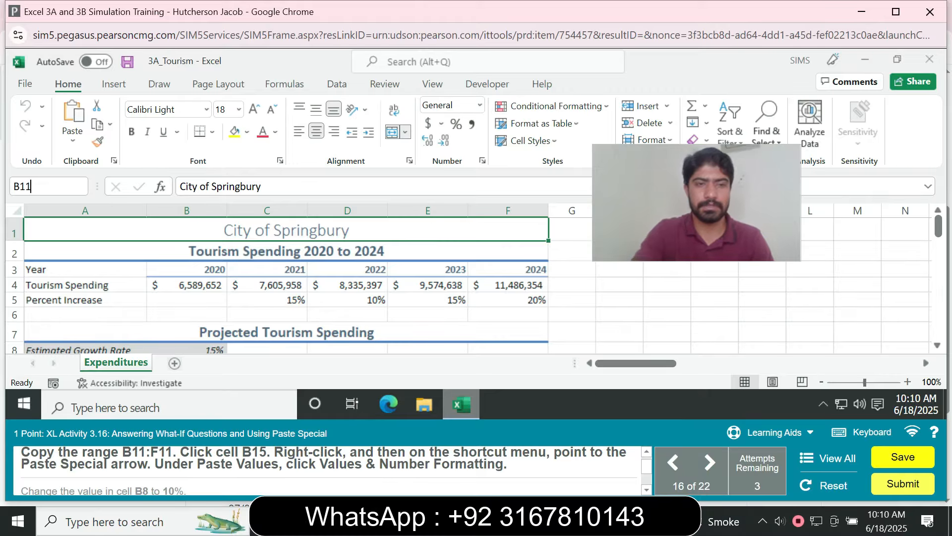
{"action": "type", "text": ":F11"}
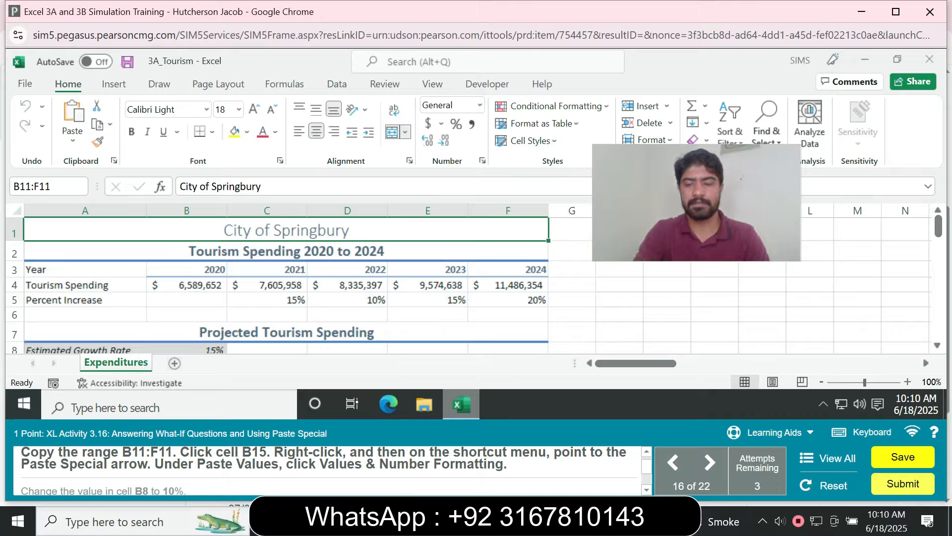
{"action": "key", "text": "Return"}
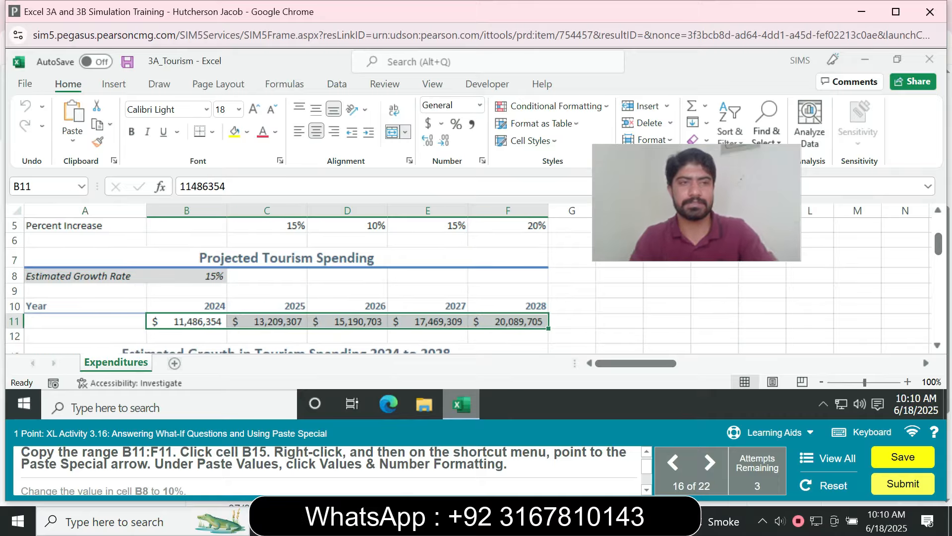
{"action": "left_click", "coordinate": [97, 125]}
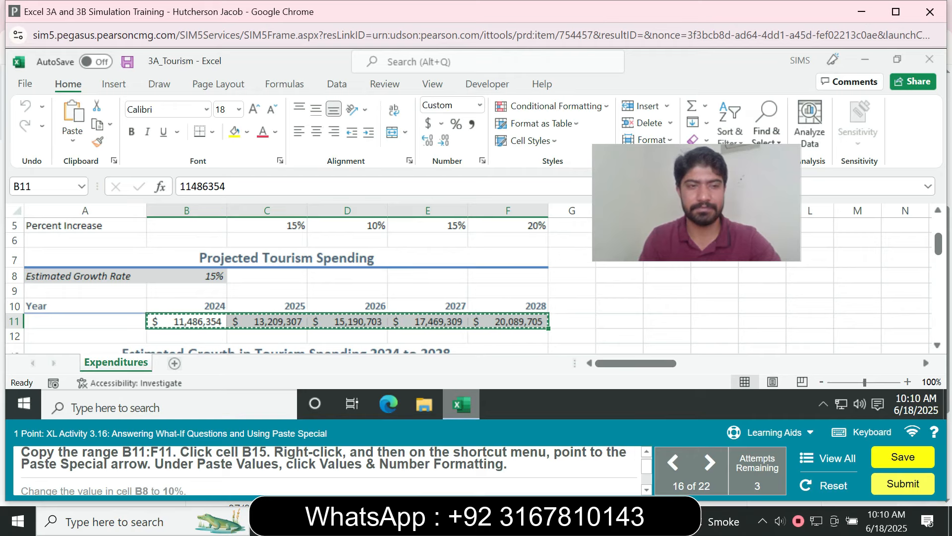
{"action": "left_click_drag", "start_coordinate": [938, 244], "coordinate": [939, 263]}
{"action": "left_click", "coordinate": [187, 322]}
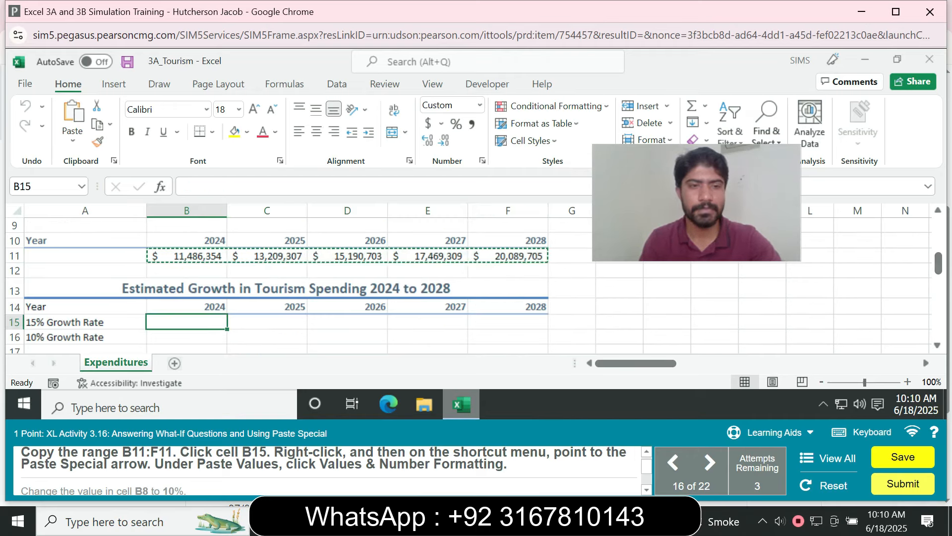
{"action": "right_click", "coordinate": [197, 324]}
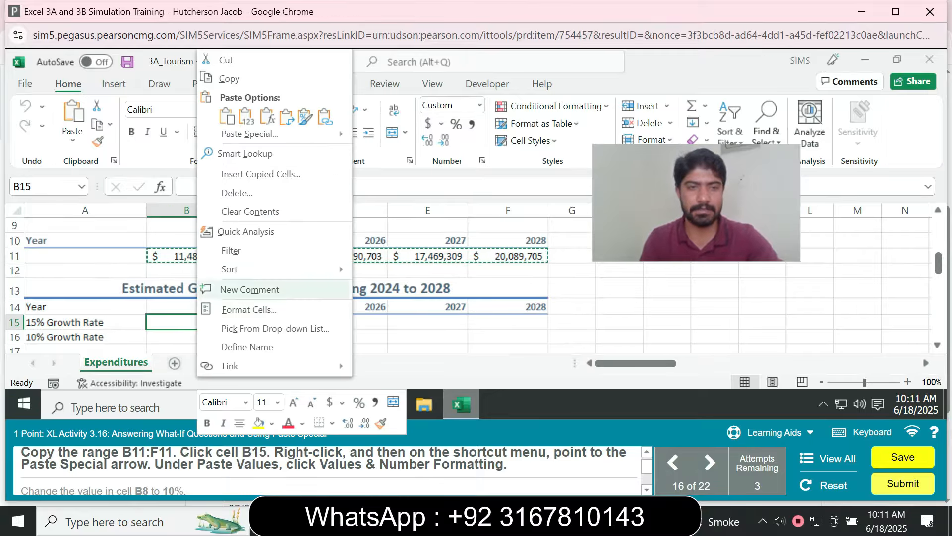
{"action": "mouse_move", "coordinate": [337, 134]}
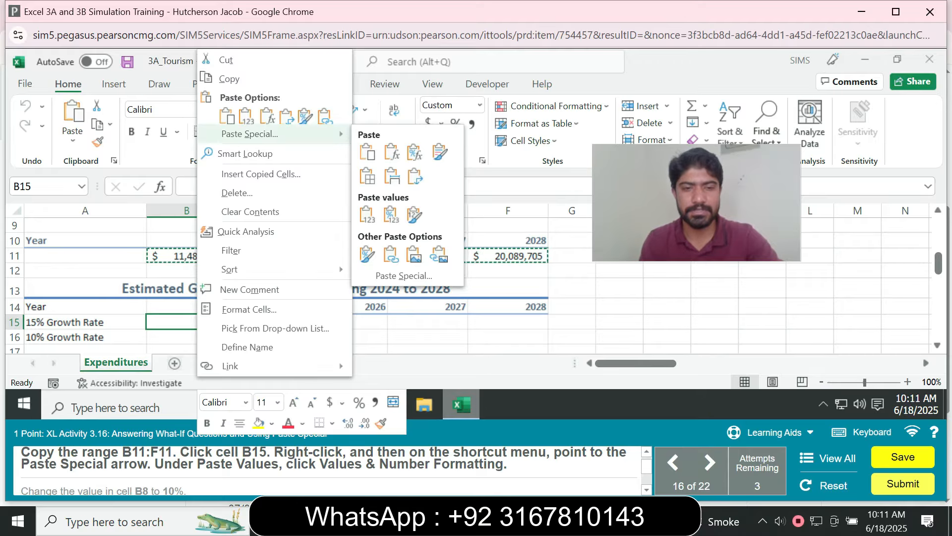
{"action": "left_click", "coordinate": [390, 214]}
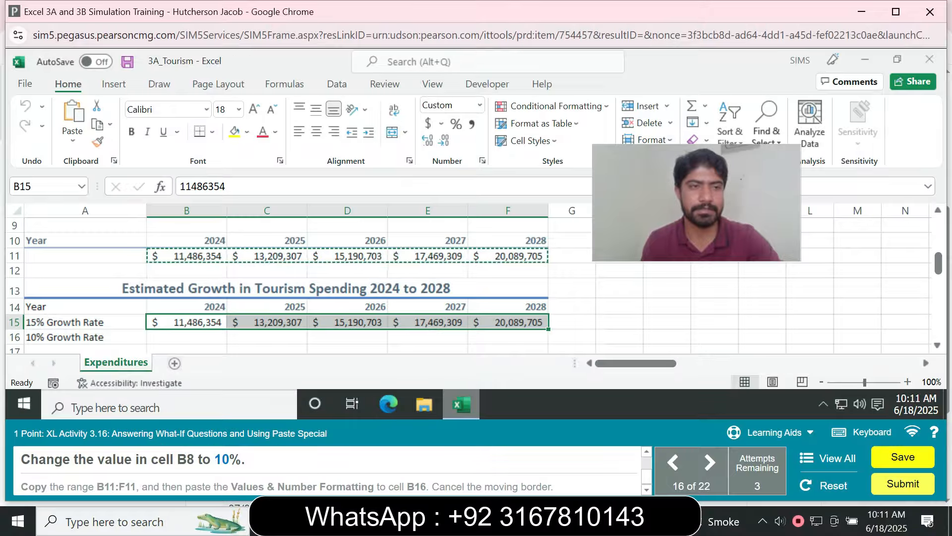
Change the estimated growth rate in cell B8 to 10%
{"action": "left_click", "coordinate": [46, 186]}
{"action": "type", "text": "B8"}
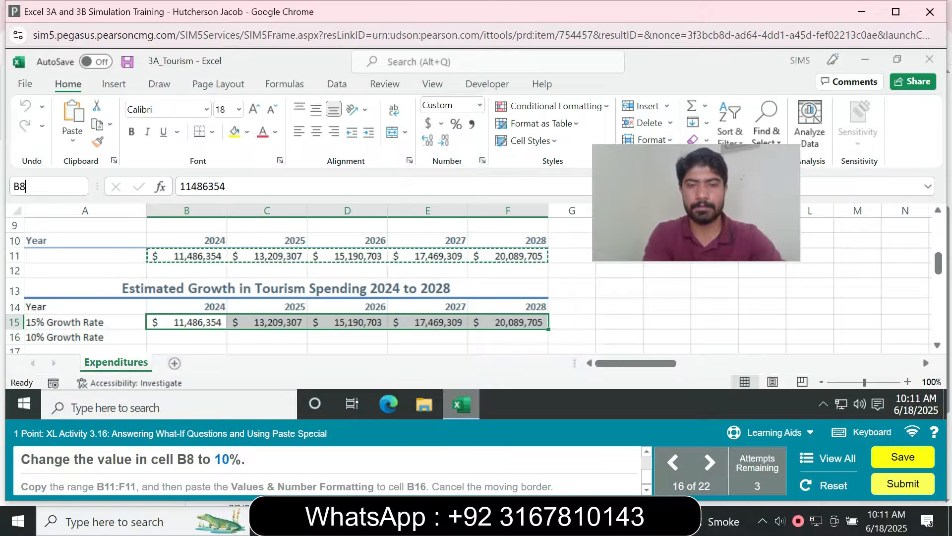
{"action": "key", "text": "Return"}
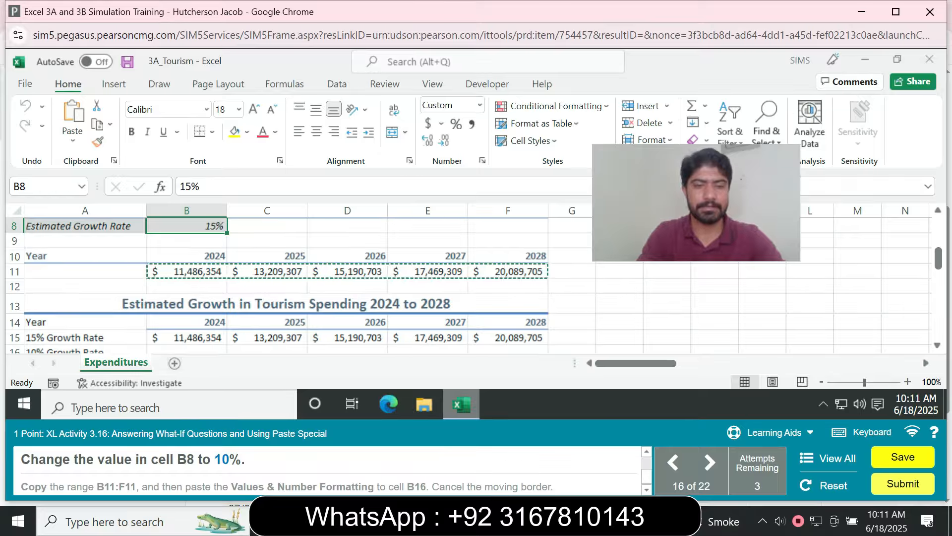
{"action": "type", "text": "10"}
{"action": "key", "text": "Return"}
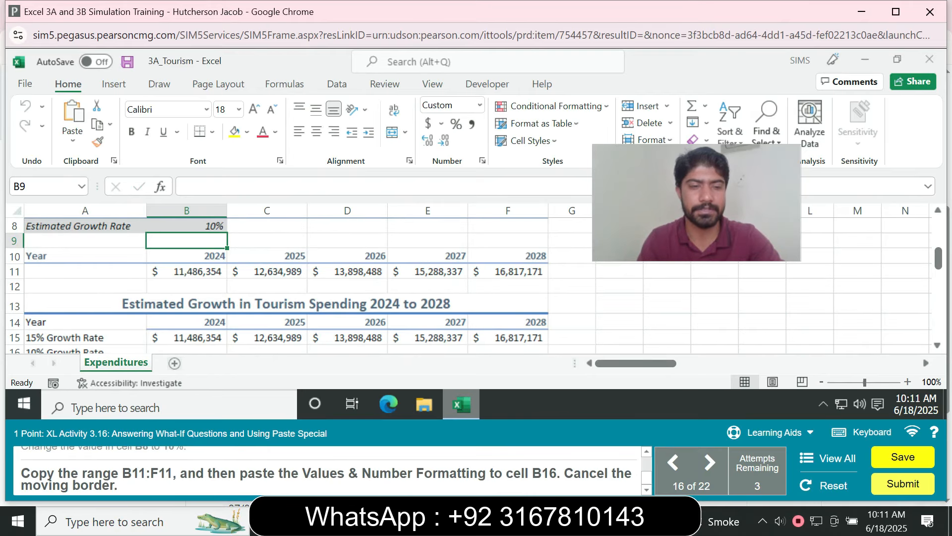
Copy the range B11:F11, paste it at cell B16 as Values & Number Formatting, and cancel the moving border
{"action": "left_click", "coordinate": [42, 186]}
{"action": "type", "text": "B"}
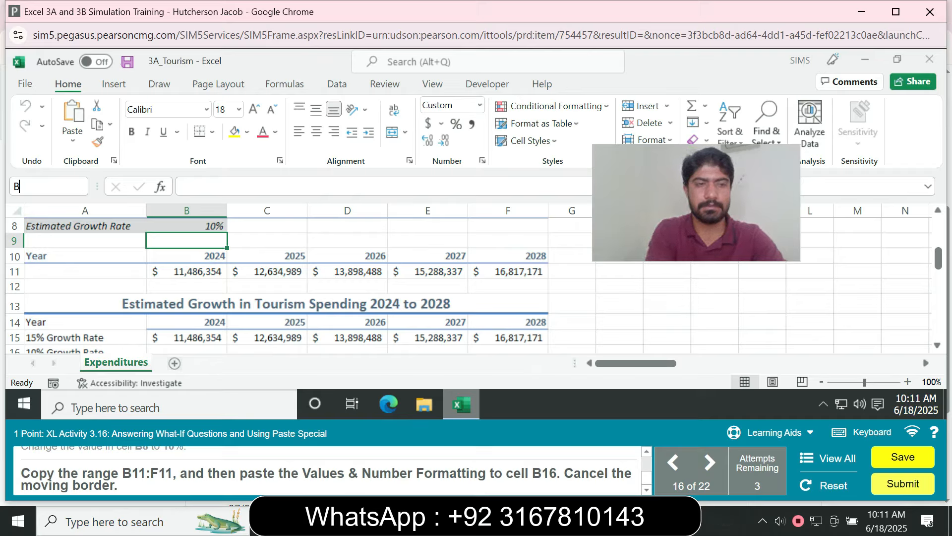
{"action": "type", "text": "11:F11"}
{"action": "key", "text": "Return"}
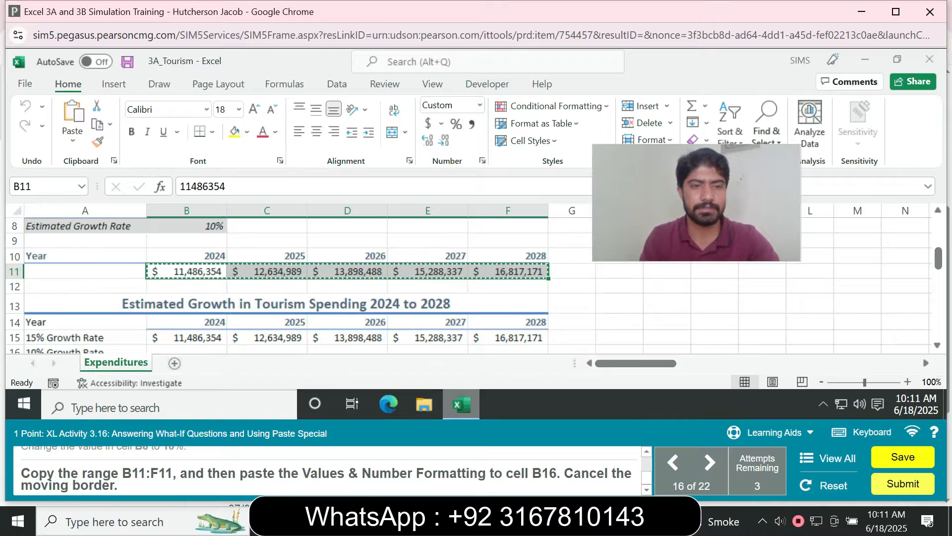
{"action": "left_click", "coordinate": [44, 187]}
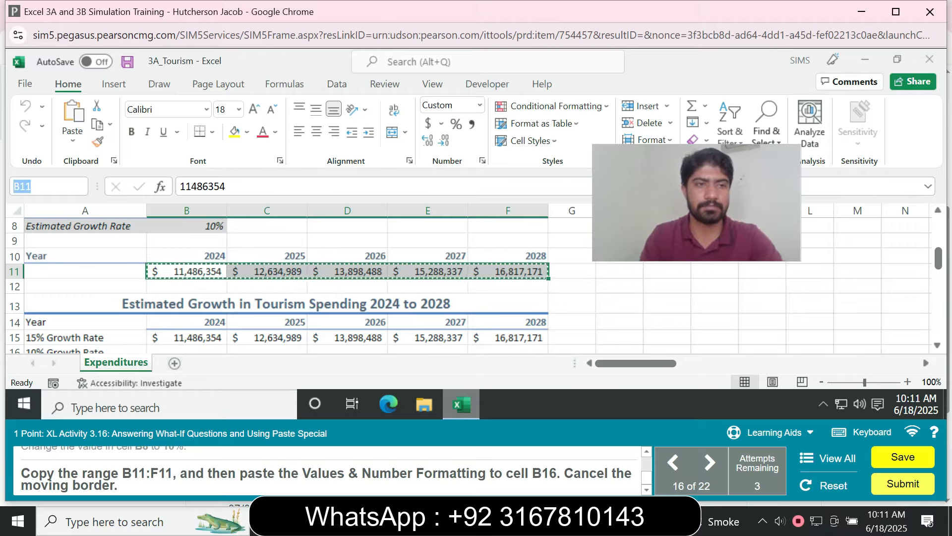
{"action": "type", "text": "B16"}
{"action": "key", "text": "Return"}
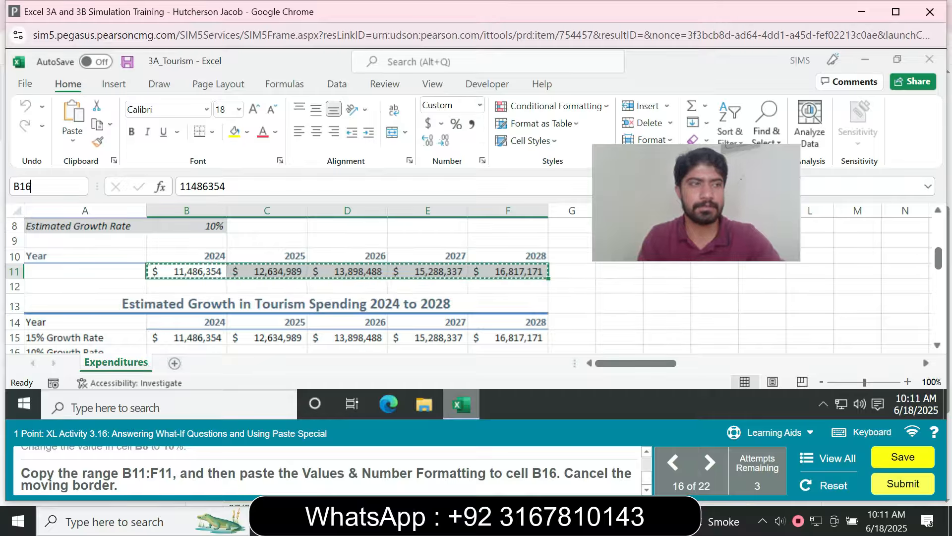
{"action": "key", "text": "Return"}
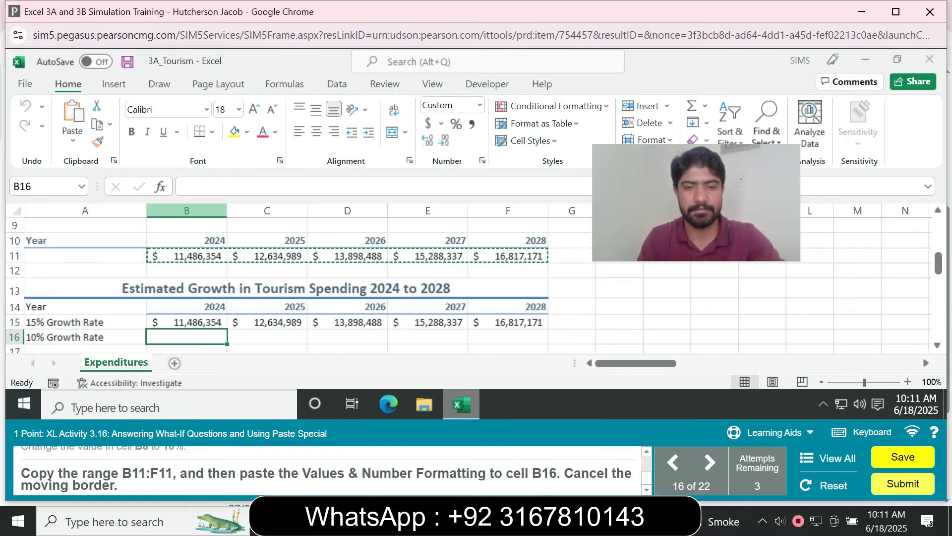
{"action": "left_click", "coordinate": [72, 141]}
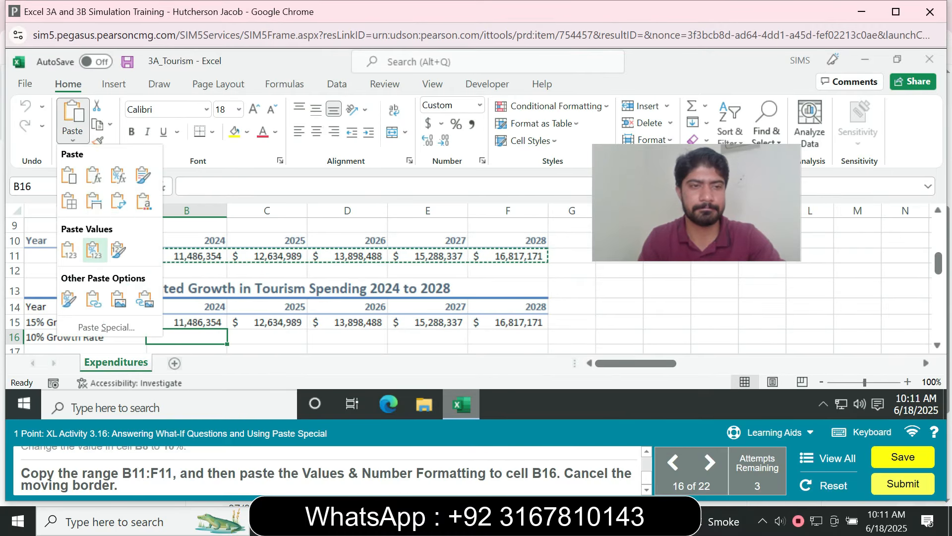
{"action": "left_click", "coordinate": [95, 249]}
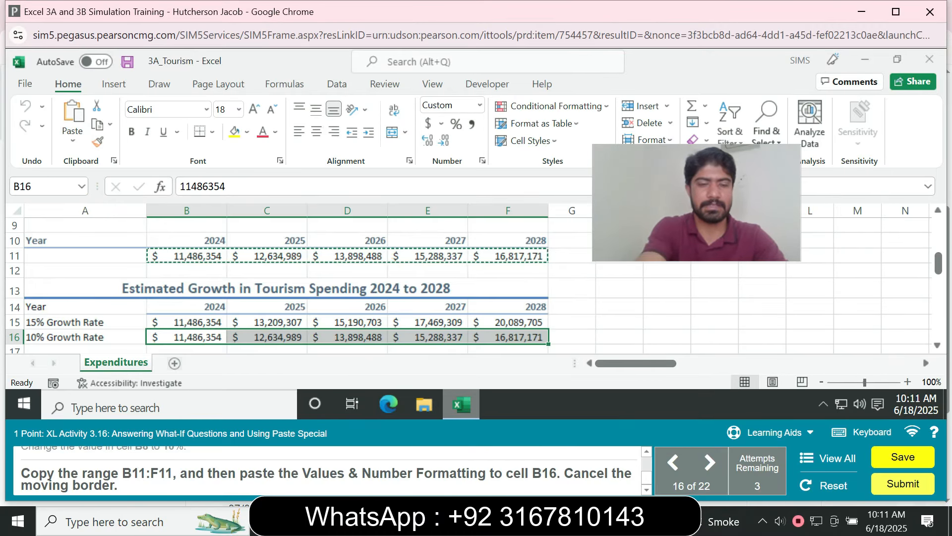
{"action": "key", "text": "Escape"}
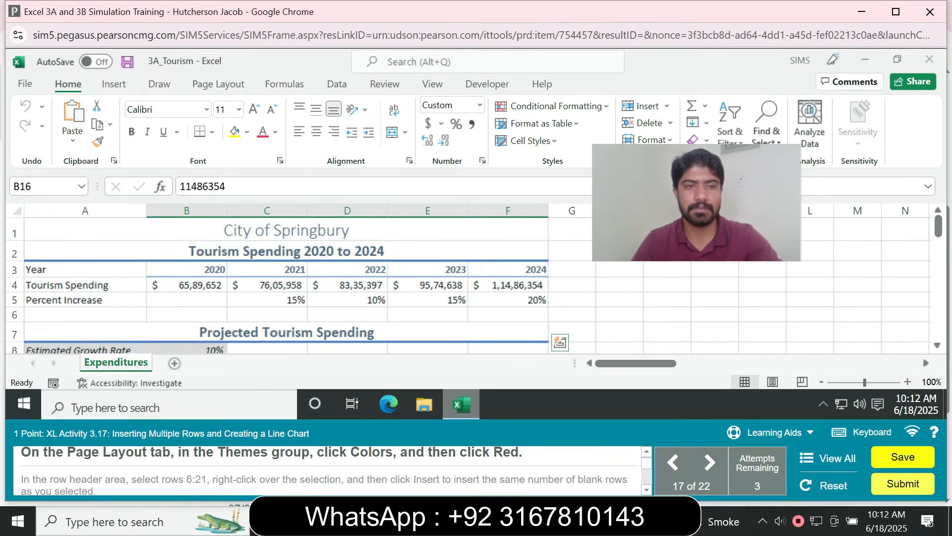
Change the workbook's theme colors to Red
{"action": "left_click", "coordinate": [218, 84]}
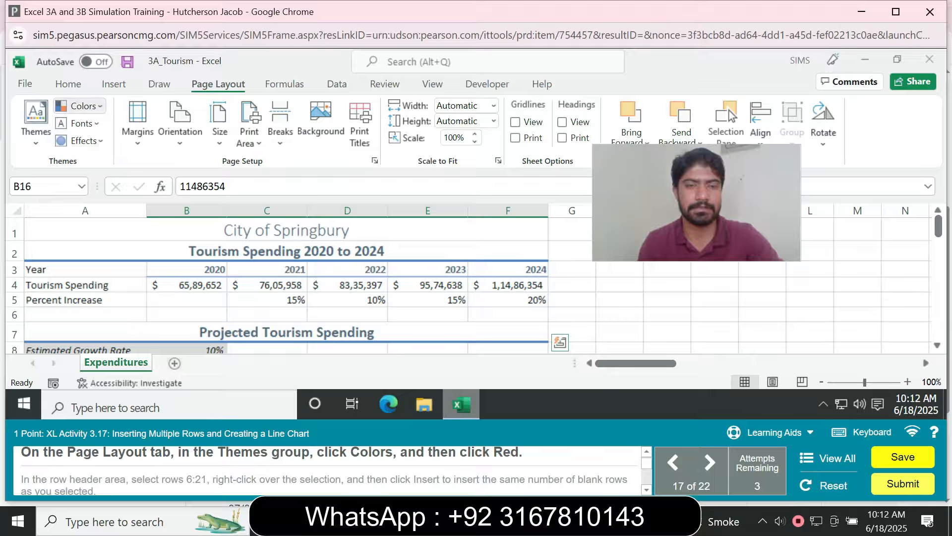
{"action": "left_click", "coordinate": [79, 106]}
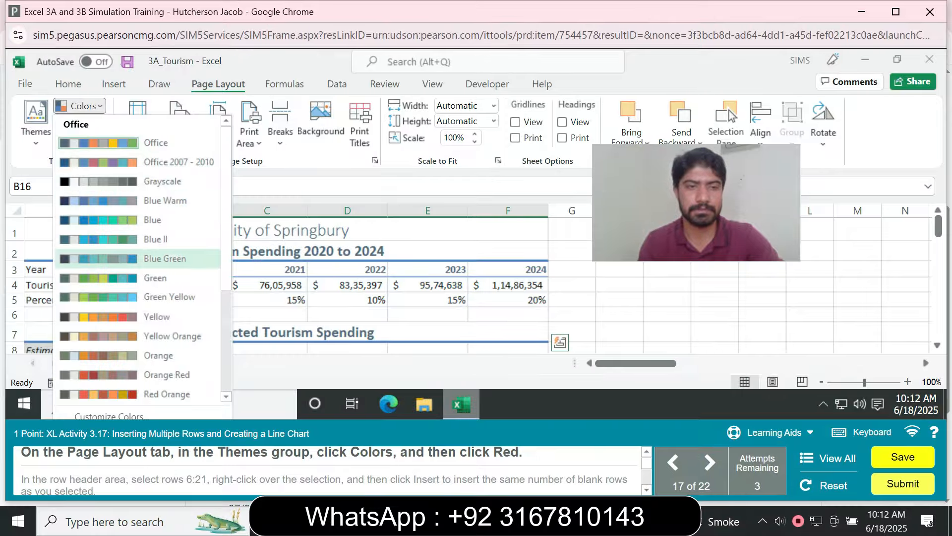
{"action": "scroll", "coordinate": [99, 324], "scroll_direction": "down", "scroll_amount": 3}
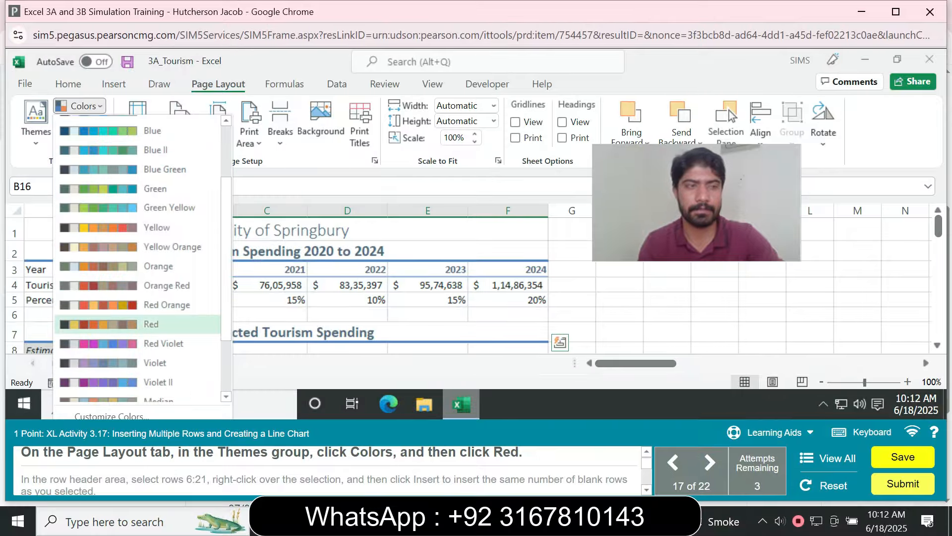
{"action": "left_click", "coordinate": [99, 324]}
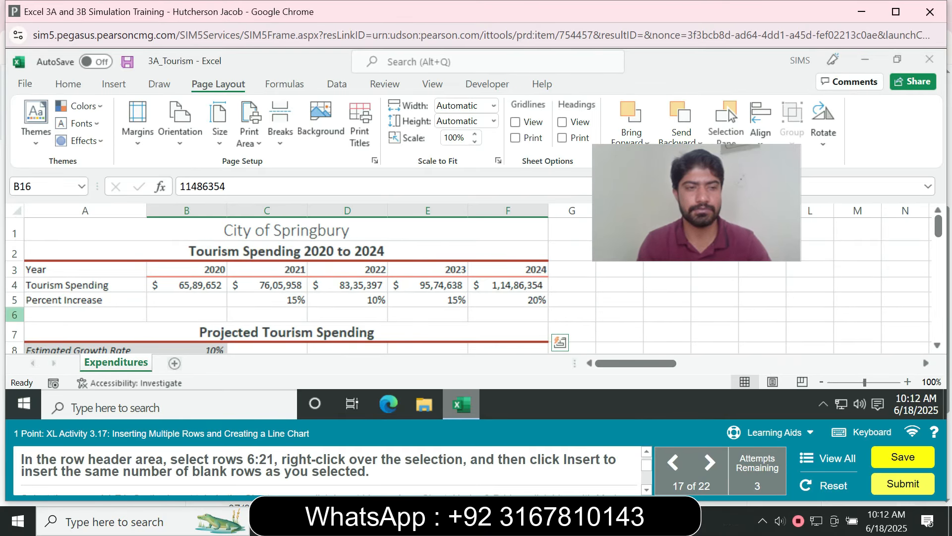
Insert blank rows at rows 6:21, above the Projected Tourism Spending section
{"action": "left_click", "coordinate": [14, 315]}
{"action": "left_click_drag", "start_coordinate": [938, 225], "coordinate": [938, 283]}
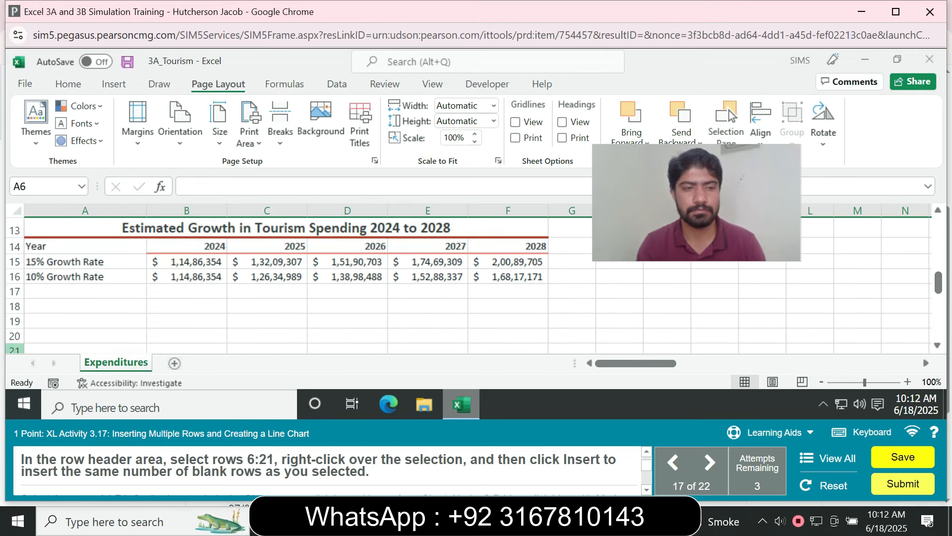
{"action": "left_click", "coordinate": [14, 349], "text": "shift"}
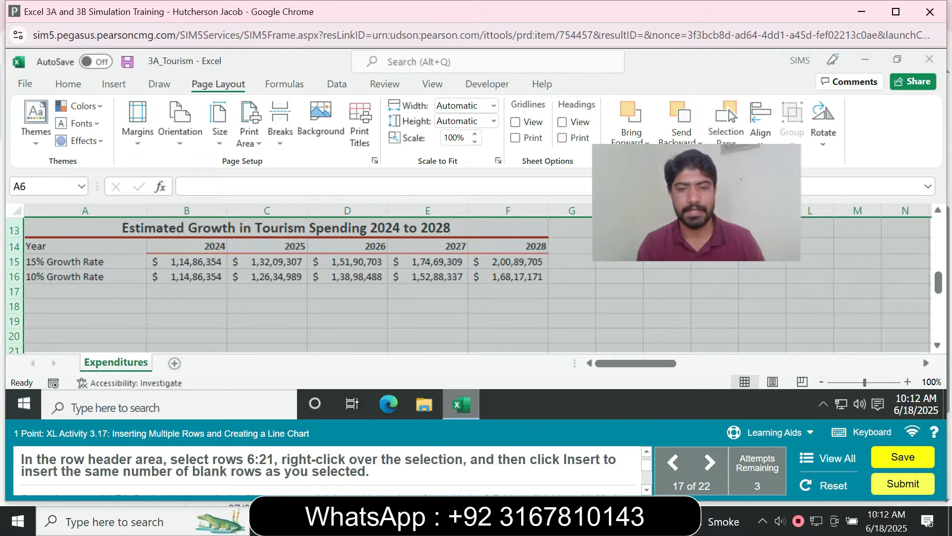
{"action": "right_click", "coordinate": [164, 301]}
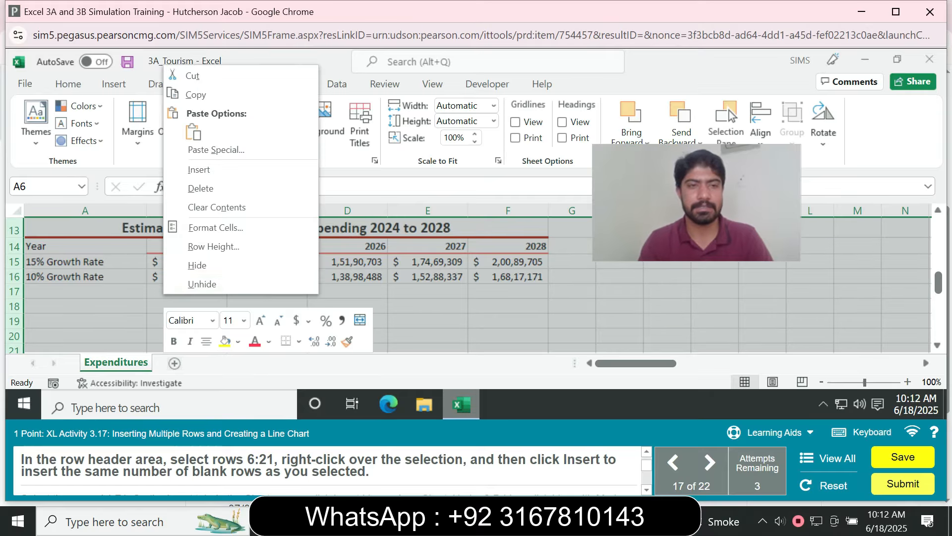
{"action": "left_click", "coordinate": [198, 169]}
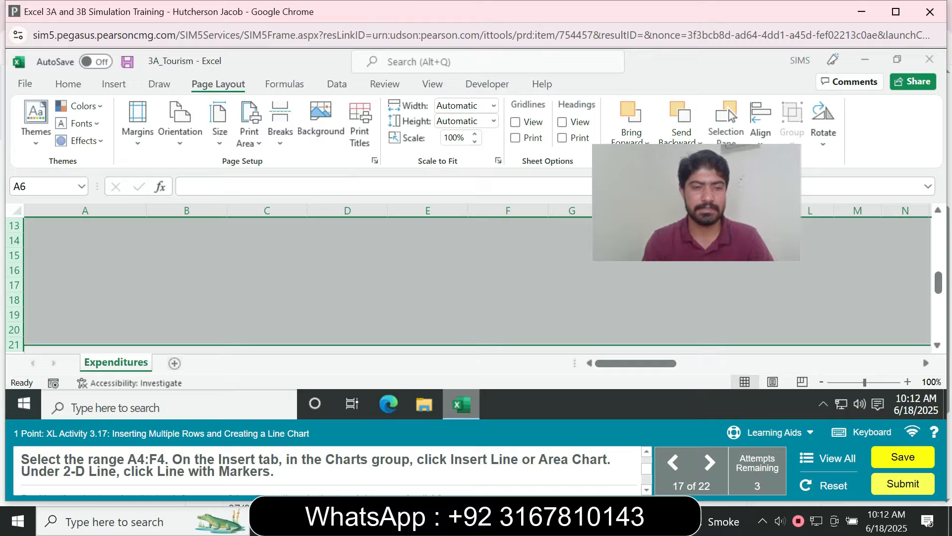
Insert a Line with Markers chart from the range A4:F4 and position its upper-left corner in cell A6
{"action": "left_click", "coordinate": [43, 186]}
{"action": "type", "text": "A4:F4"}
{"action": "key", "text": "Return"}
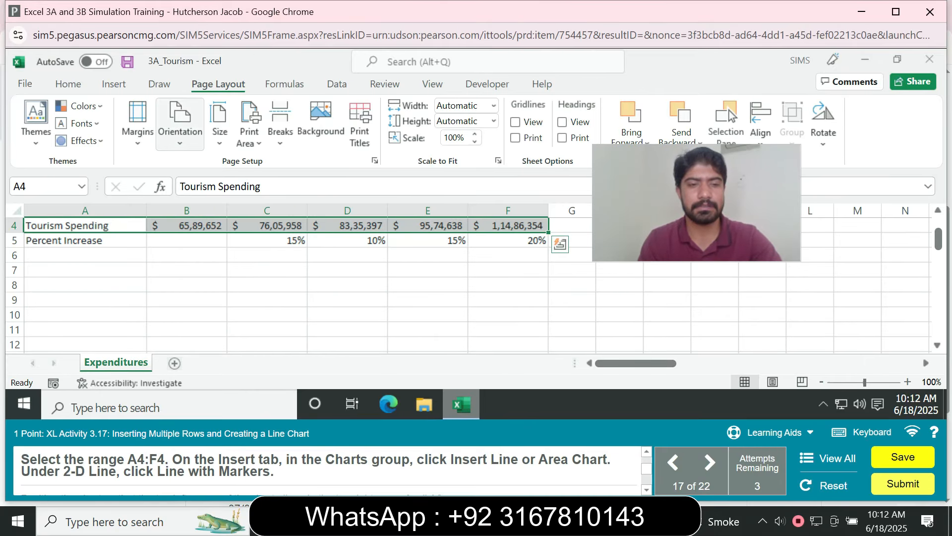
{"action": "left_click", "coordinate": [114, 84]}
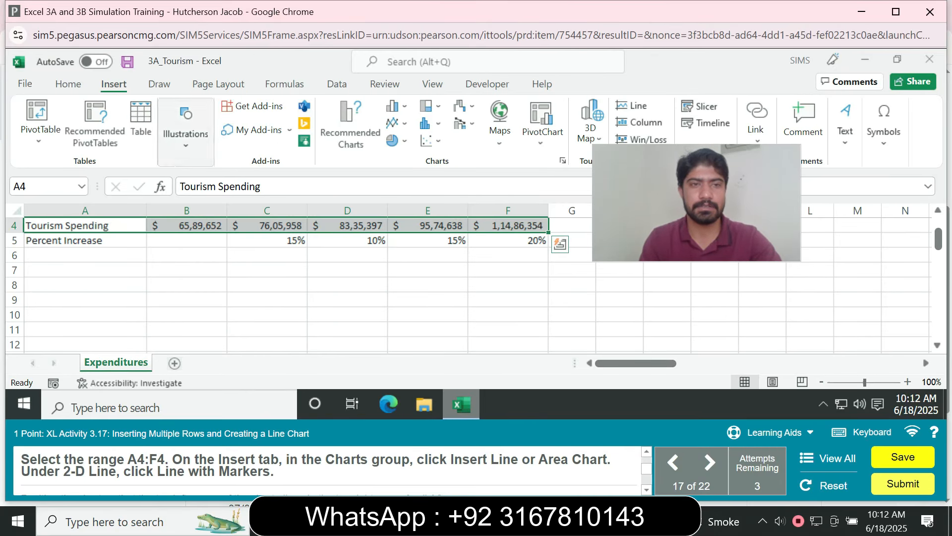
{"action": "left_click", "coordinate": [351, 124]}
{"action": "left_click", "coordinate": [359, 83]}
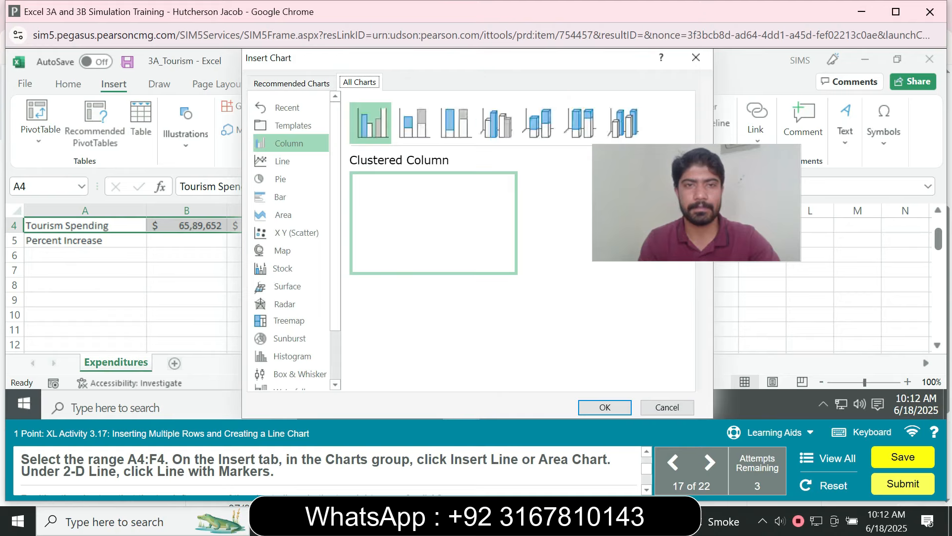
{"action": "left_click", "coordinate": [284, 161]}
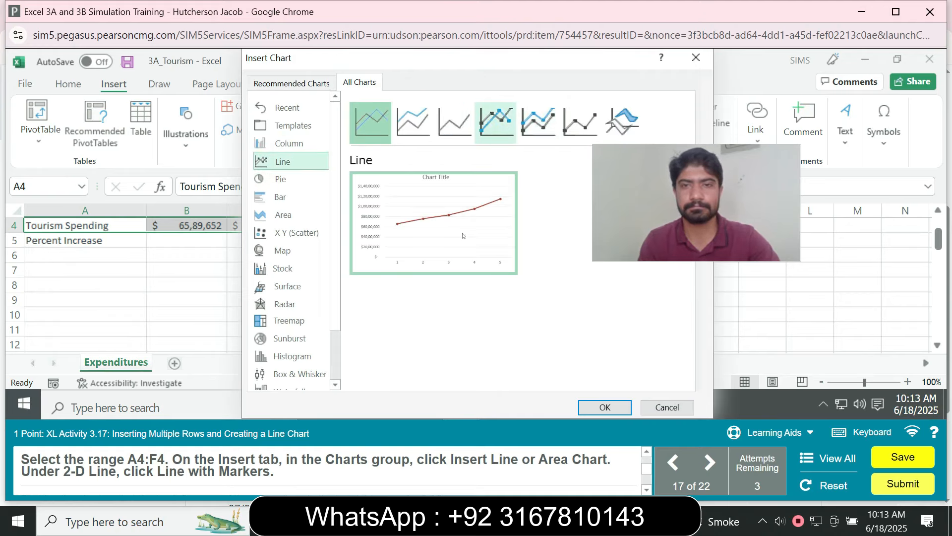
{"action": "left_click", "coordinate": [496, 123]}
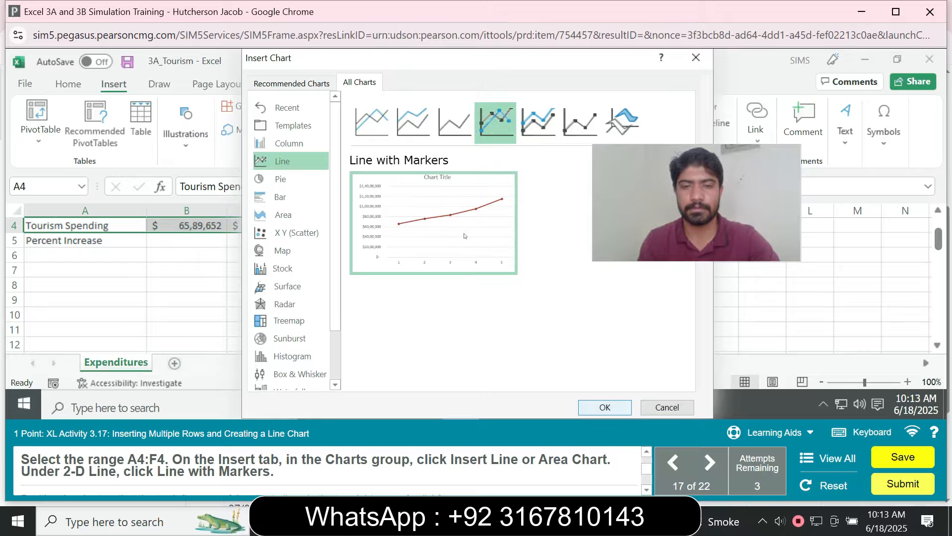
{"action": "left_click", "coordinate": [605, 407]}
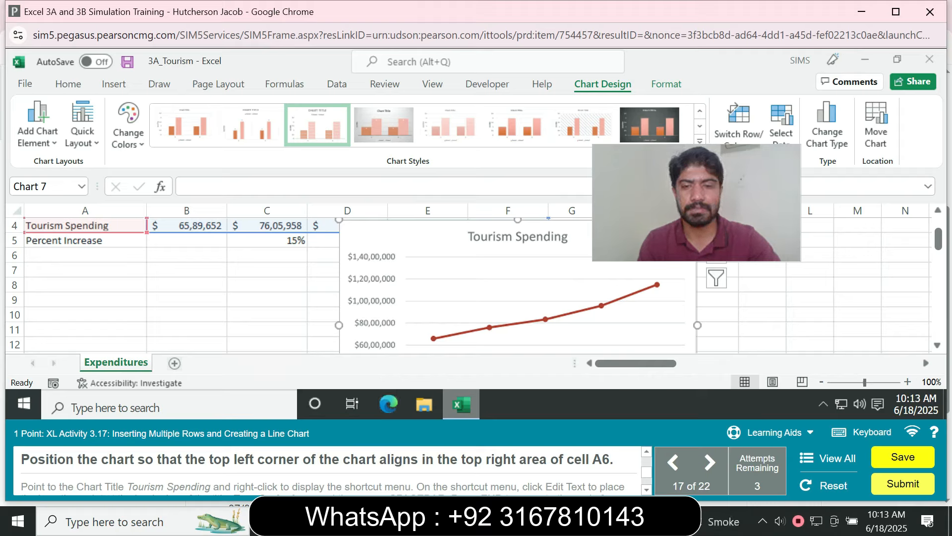
{"action": "left_click_drag", "start_coordinate": [397, 235], "coordinate": [83, 263]}
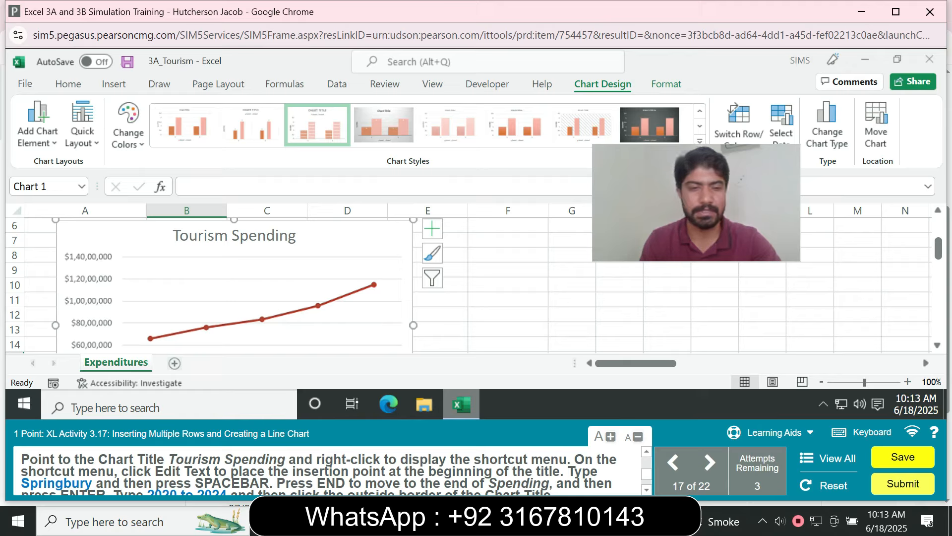
Edit the chart title to read Springbury Tourism Spending, with 2020 to 2024 on a second line
{"action": "right_click", "coordinate": [234, 236]}
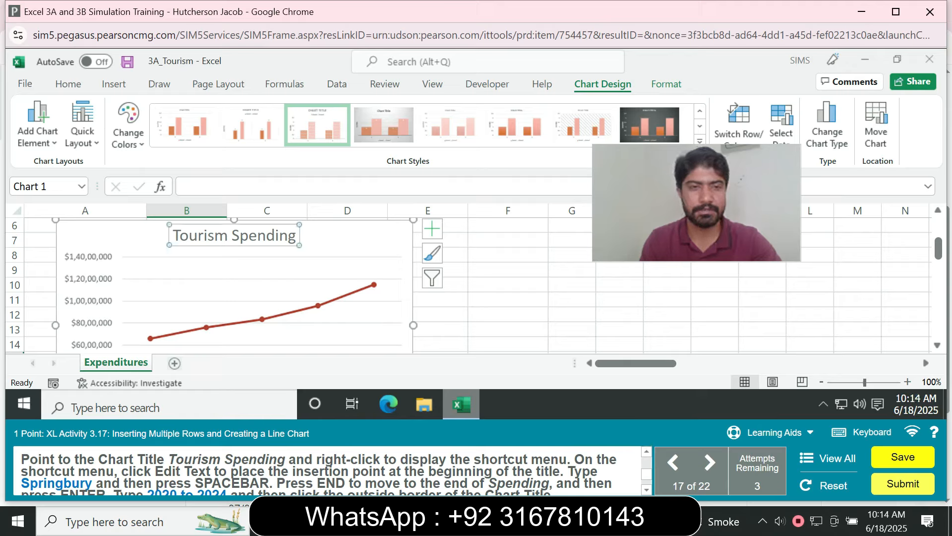
{"action": "type", "text": "Spring"}
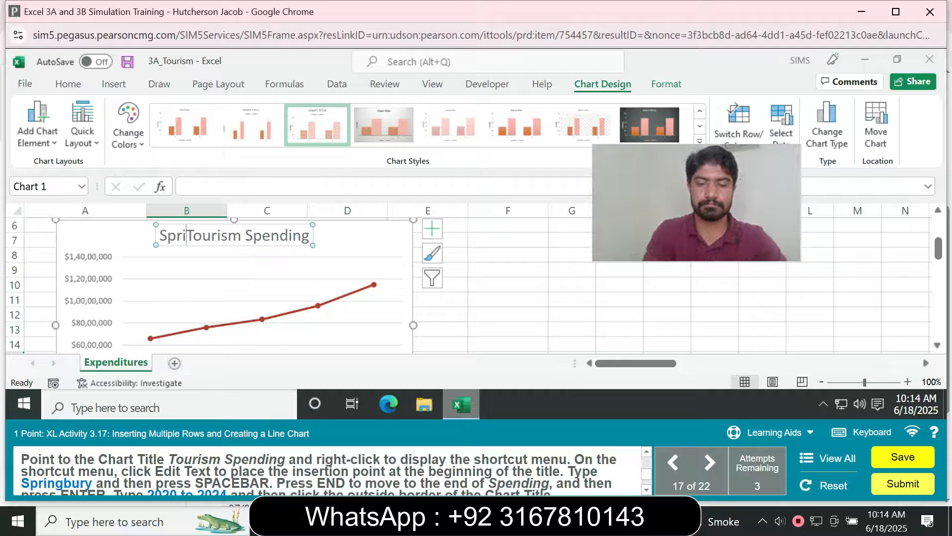
{"action": "type", "text": "bury"}
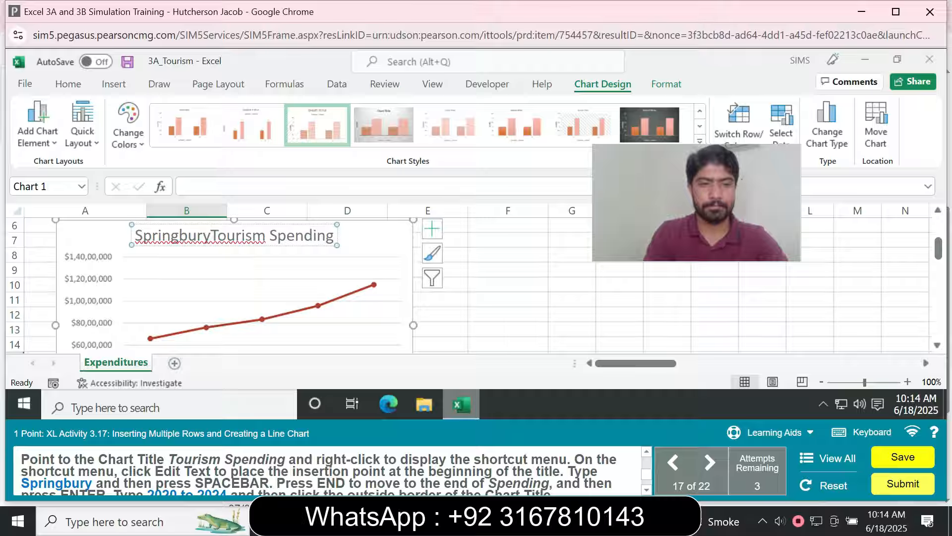
{"action": "key", "text": "End"}
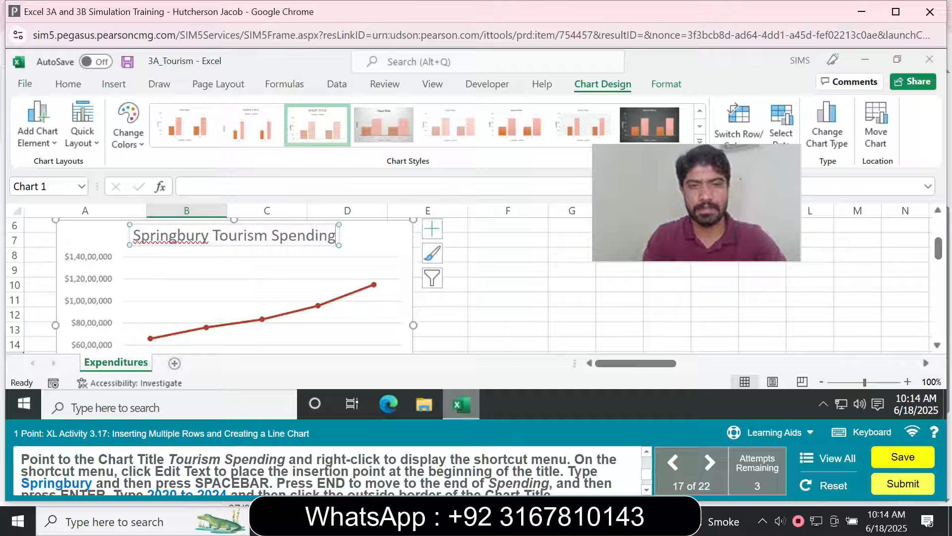
{"action": "key", "text": "Return"}
{"action": "type", "text": "202"}
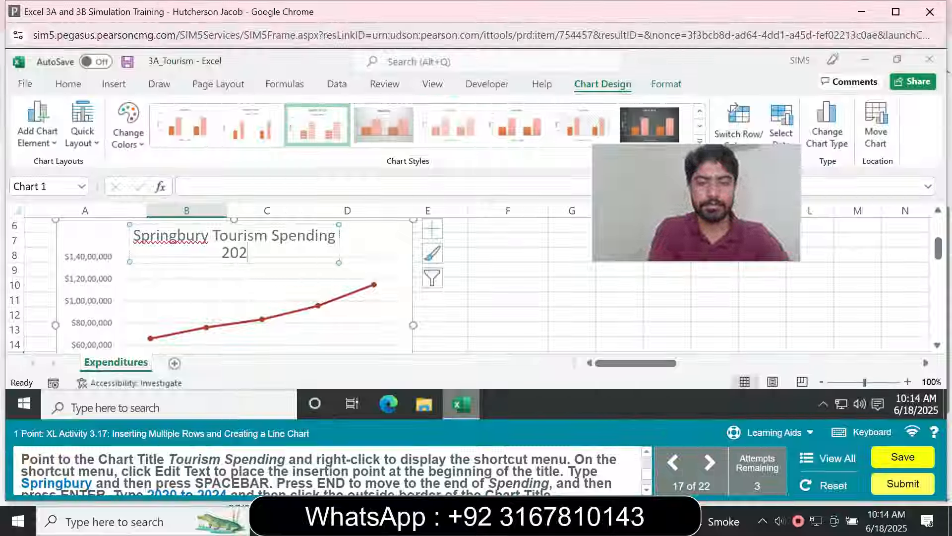
{"action": "type", "text": "0"}
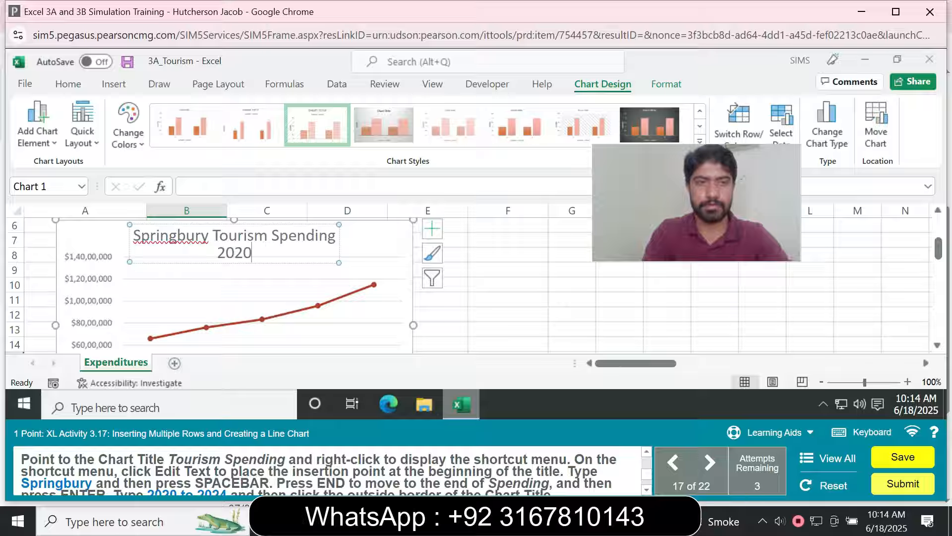
{"action": "type", "text": " t"}
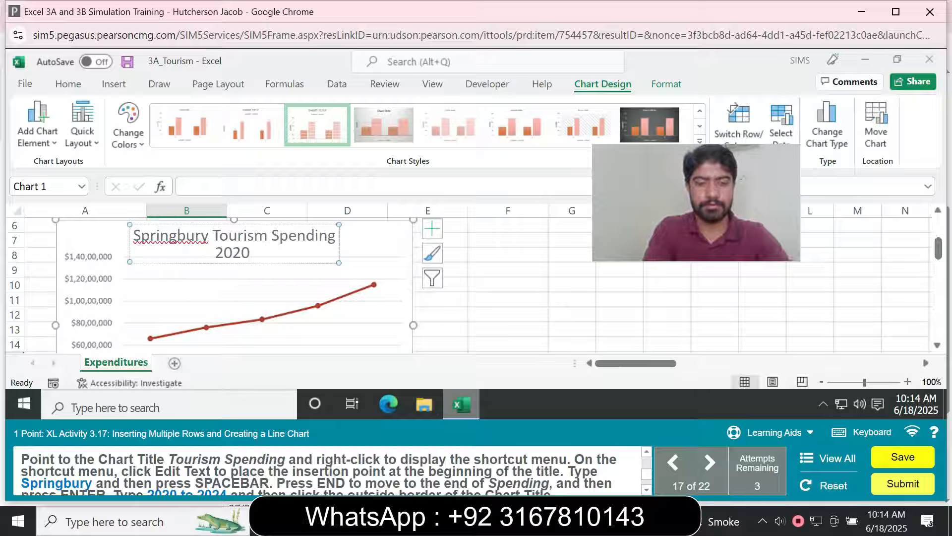
{"action": "type", "text": "o 2"}
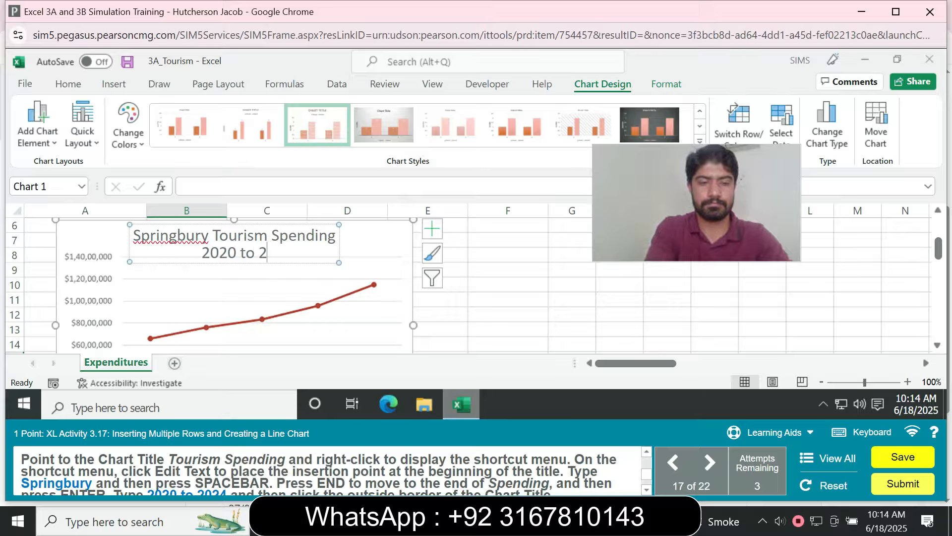
{"action": "type", "text": "024"}
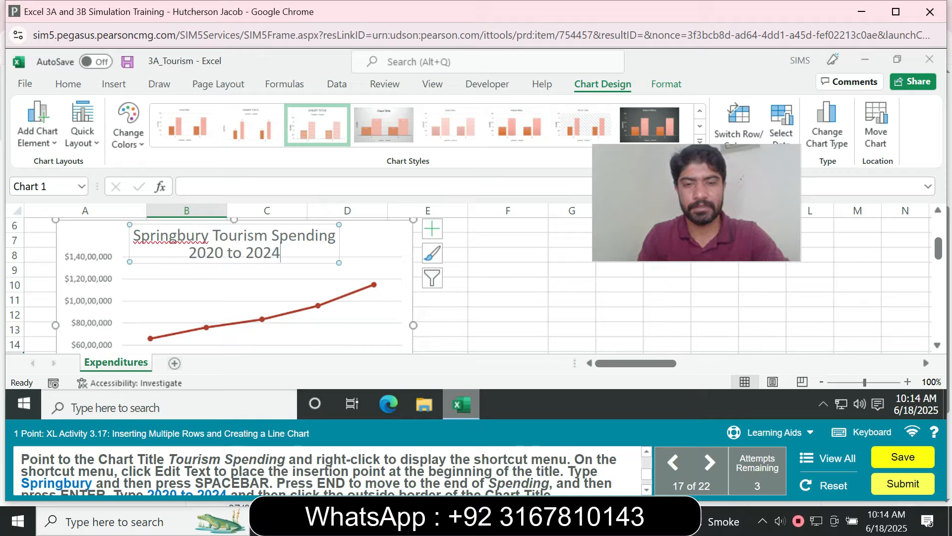
{"action": "left_click", "coordinate": [395, 248]}
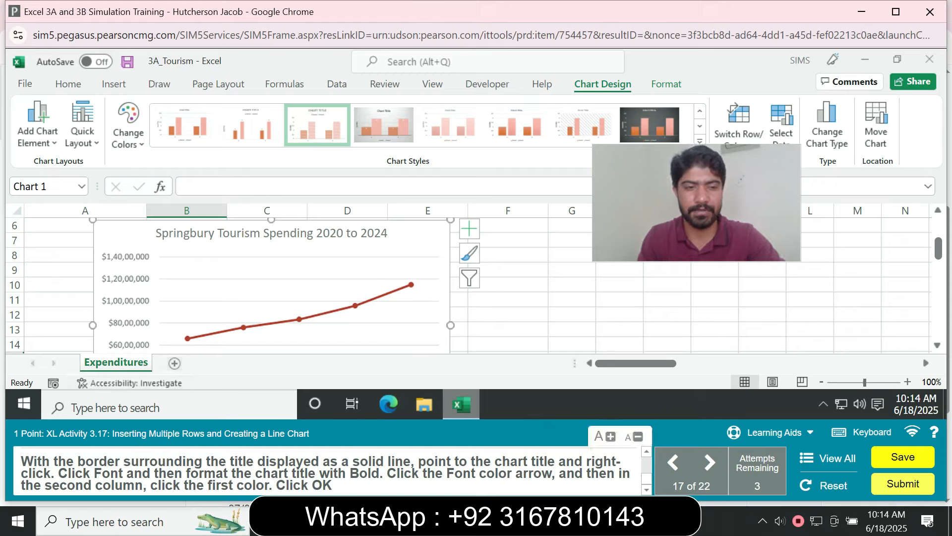
Format the entire chart title text as bold and apply the first font color in the palette's second column
{"action": "left_click", "coordinate": [271, 233]}
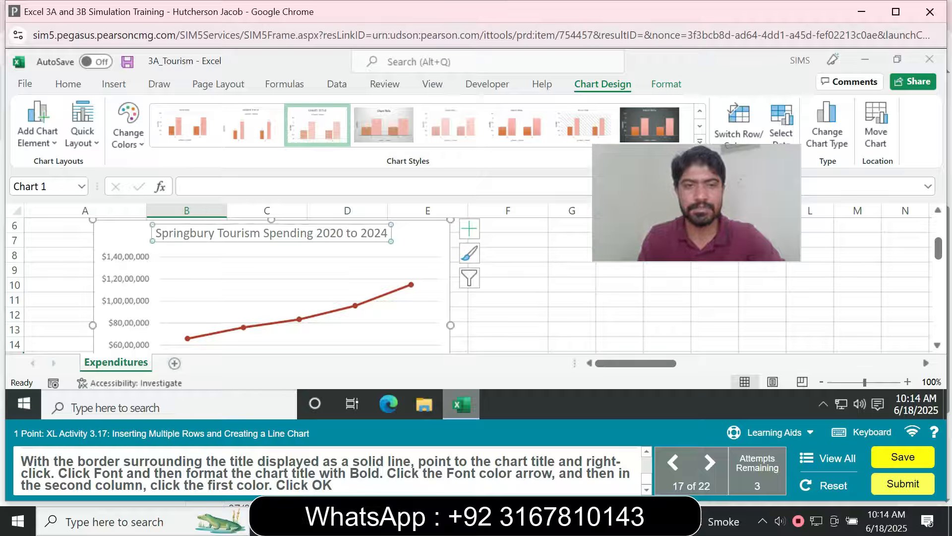
{"action": "key", "text": "ctrl+a"}
{"action": "left_click", "coordinate": [317, 233]}
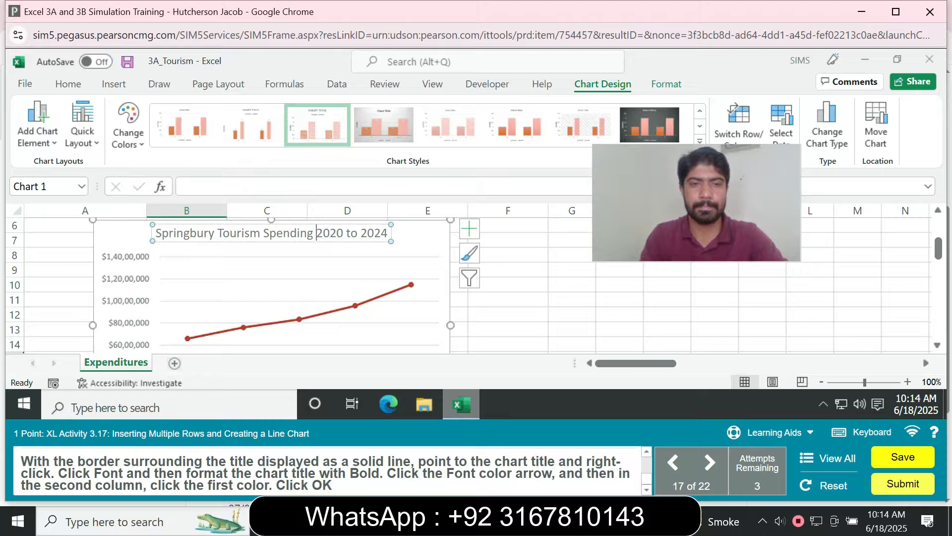
{"action": "key", "text": "ctrl+a"}
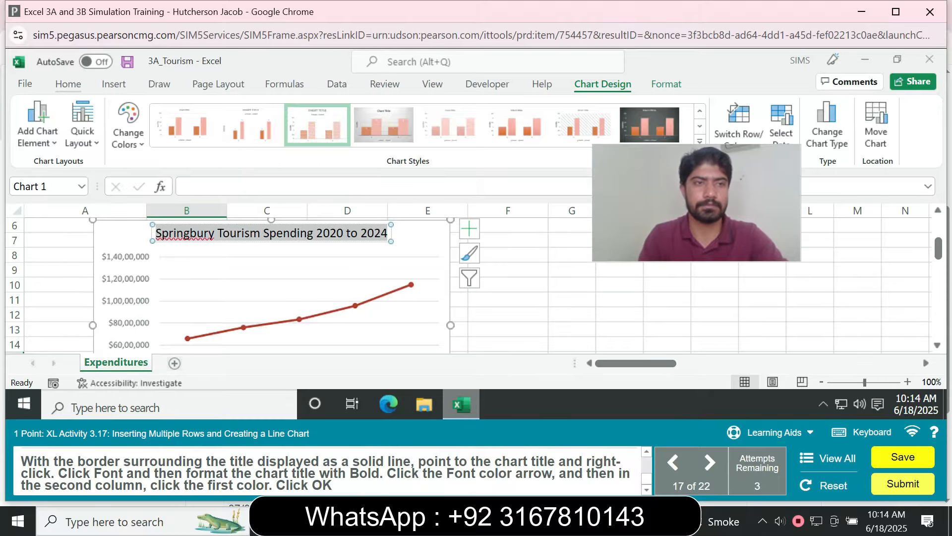
{"action": "left_click", "coordinate": [68, 84]}
{"action": "left_click", "coordinate": [132, 131]}
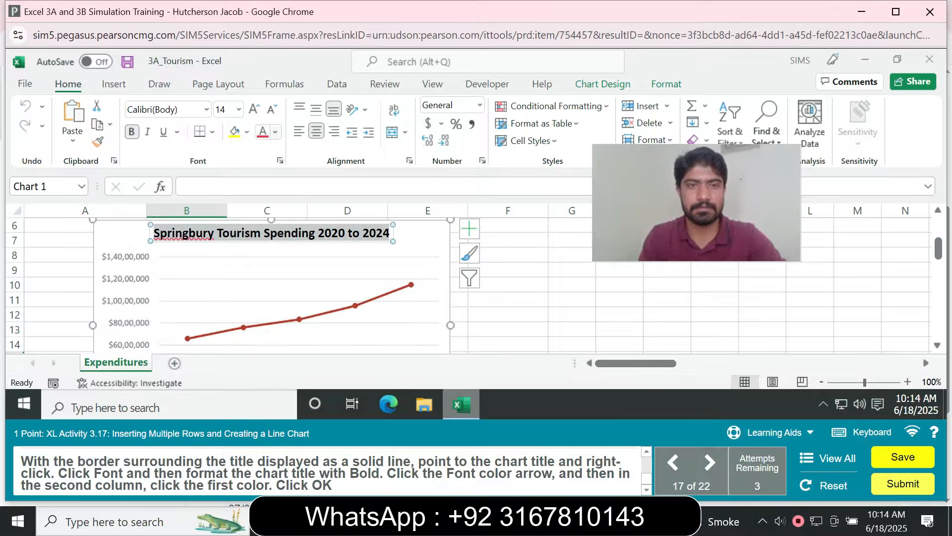
{"action": "left_click", "coordinate": [276, 131]}
{"action": "left_click", "coordinate": [274, 192]}
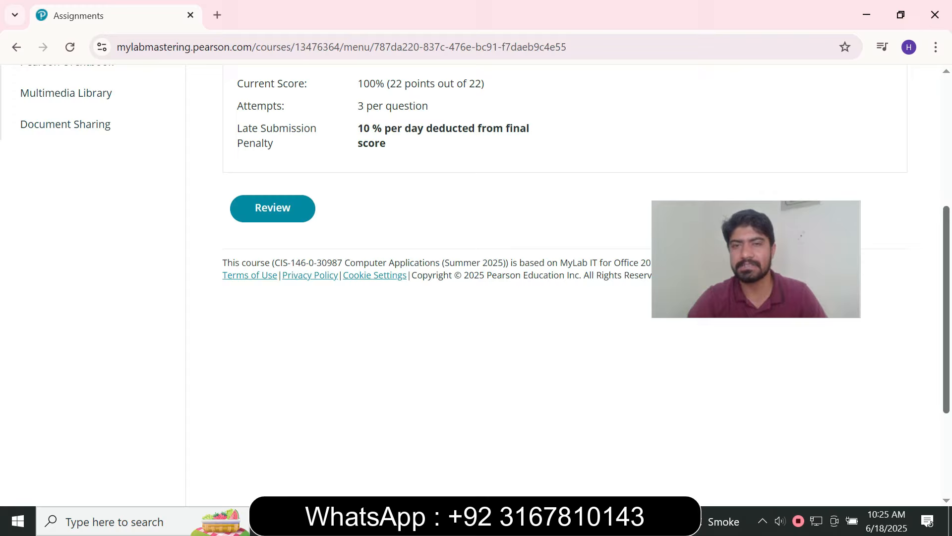
Switch to the MyLab IT Assignments page and examine the Homework Summary for Excel 3A and 3B Simulation Training, including its current score
{"action": "scroll", "coordinate": [476, 285], "scroll_direction": "up", "scroll_amount": 5}
{"action": "left_click_drag", "start_coordinate": [358, 289], "coordinate": [538, 417]}
{"action": "left_click", "coordinate": [545, 397]}
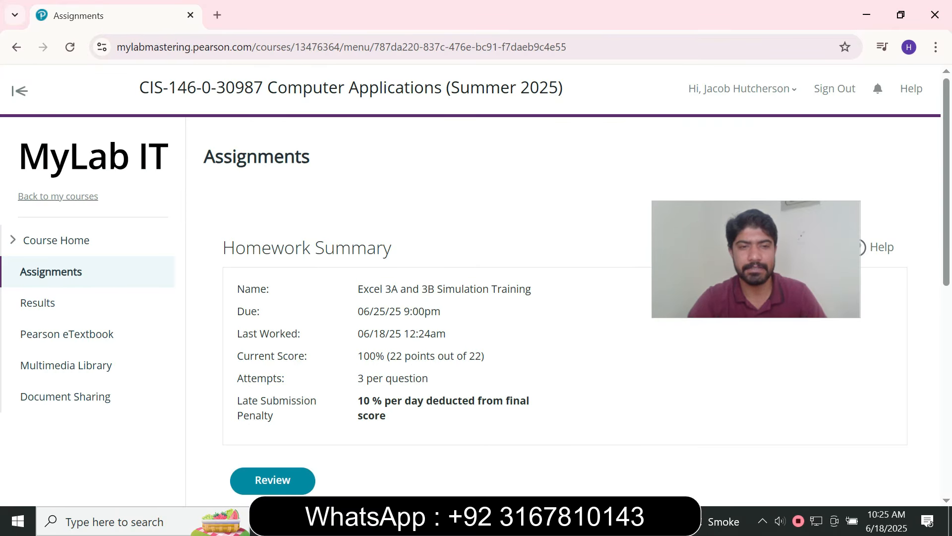
{"action": "left_click_drag", "start_coordinate": [237, 356], "coordinate": [308, 356]}
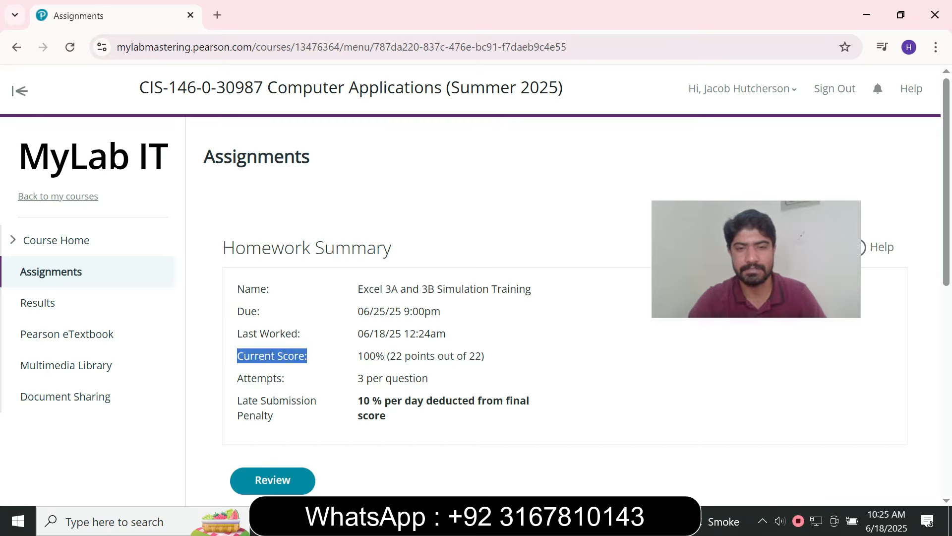
{"action": "left_click", "coordinate": [308, 356]}
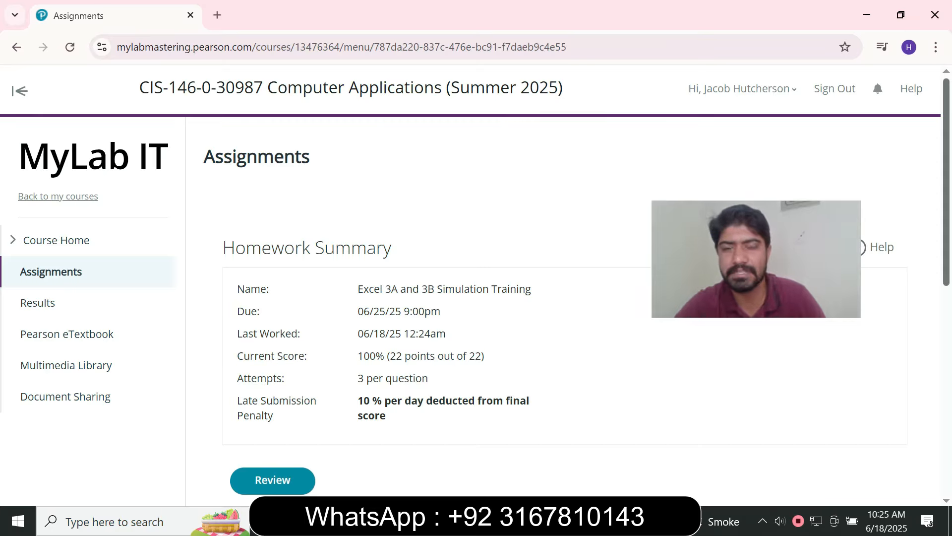